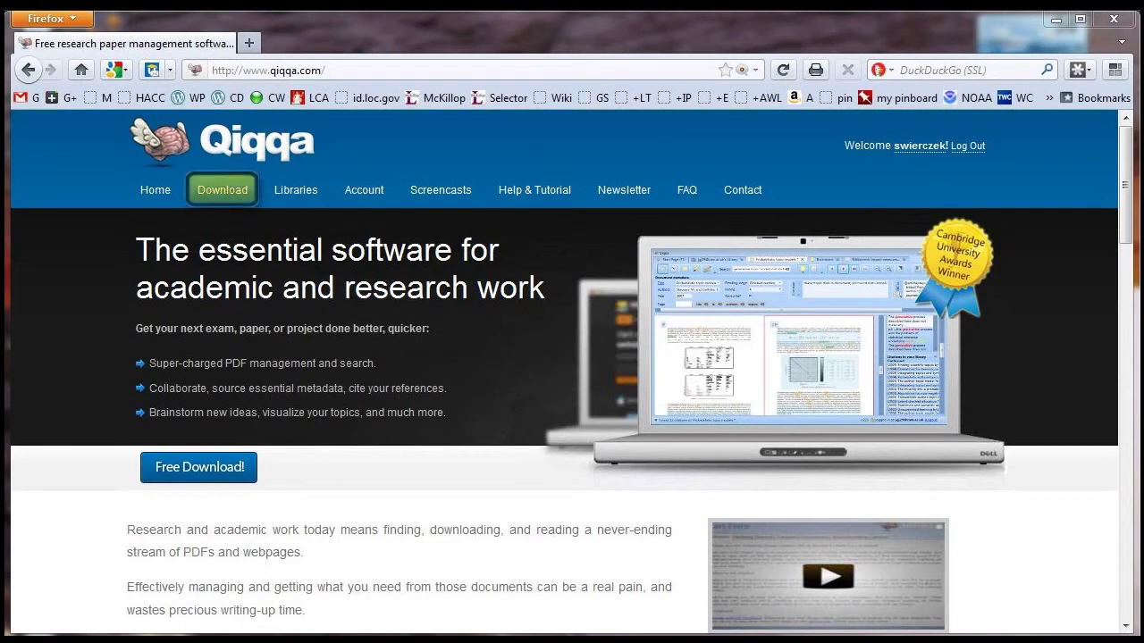
Step: Go to the Download page from qiqqa.com's top navigation bar
left_click(223, 189)
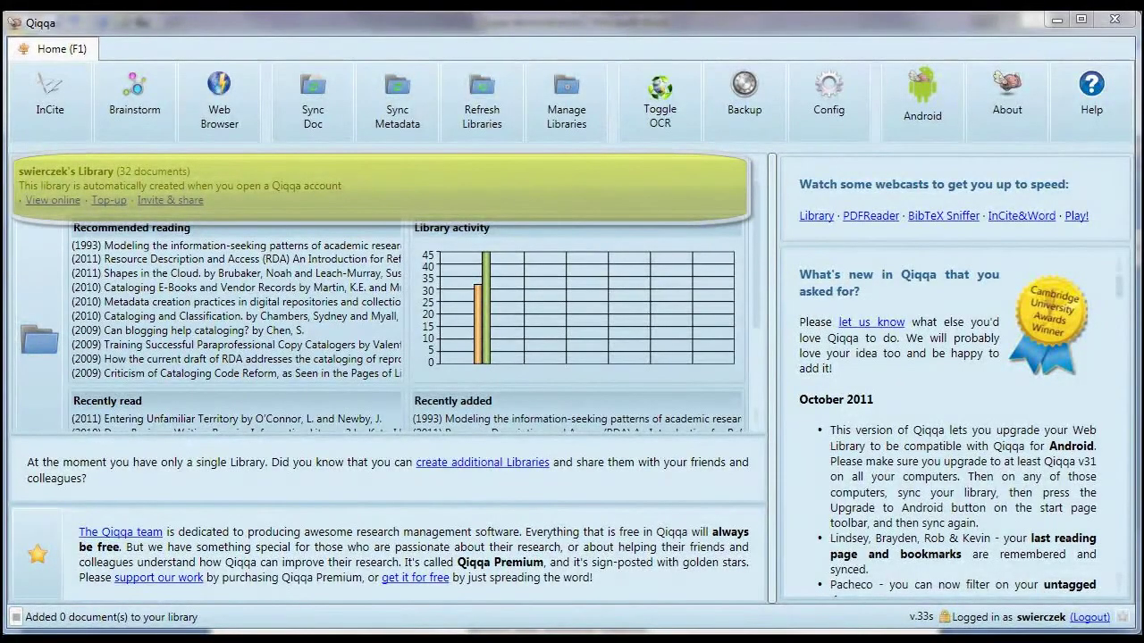
Step: Open the empty library in its own tab from the Home tab's folder icon
left_click(39, 340)
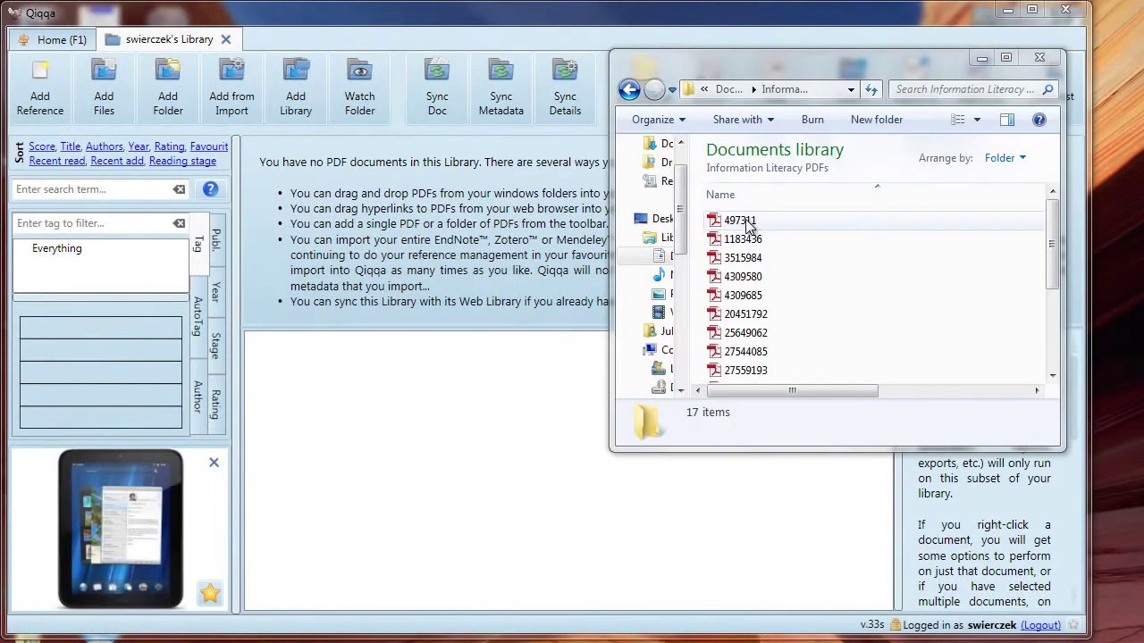
Step: Drag 497311.pdf from Information Literacy PDFs onto Qiqqa's document area
left_click_drag(747, 225, 460, 405)
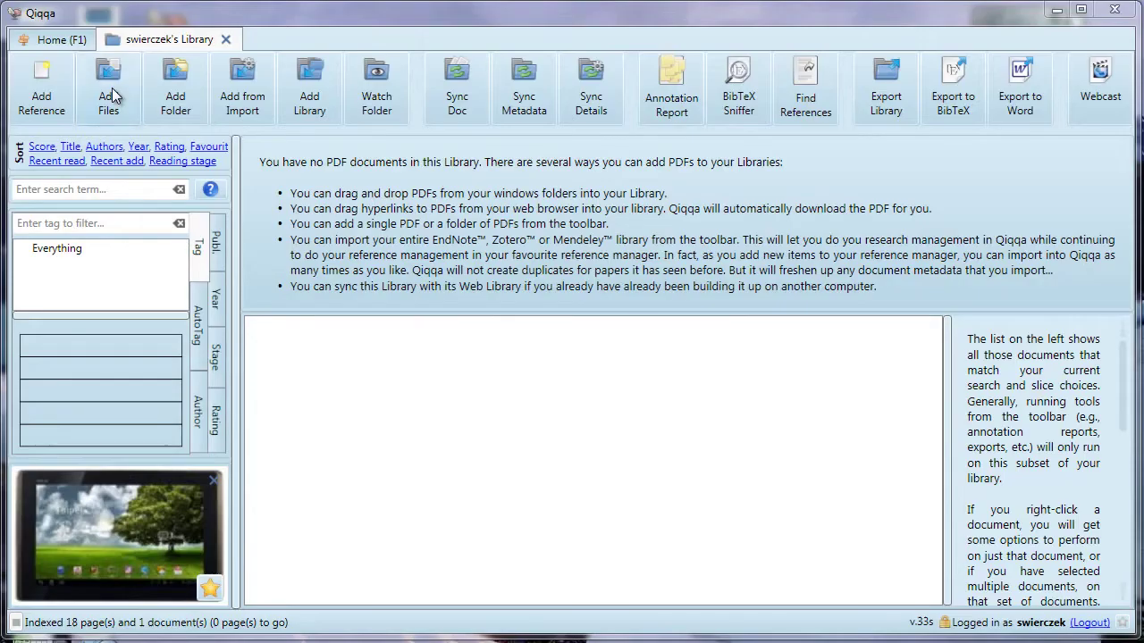
Step: Add 497311.pdf from the Information Literacy PDFs folder to the library
left_click(112, 88)
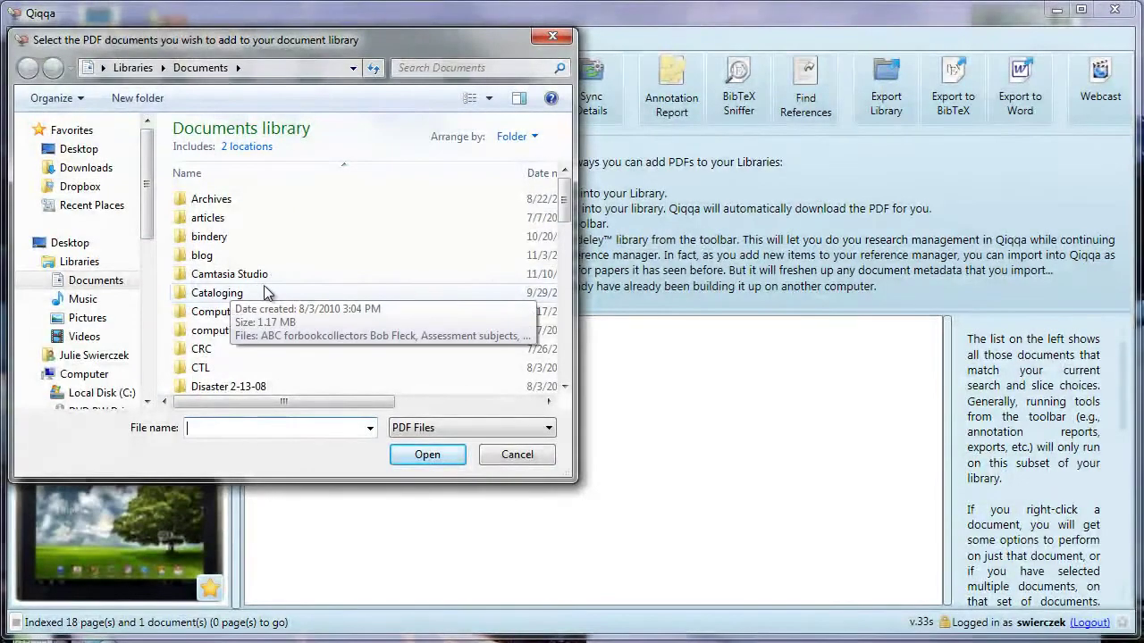
left_click_drag(564, 199, 566, 271)
double_click(333, 265)
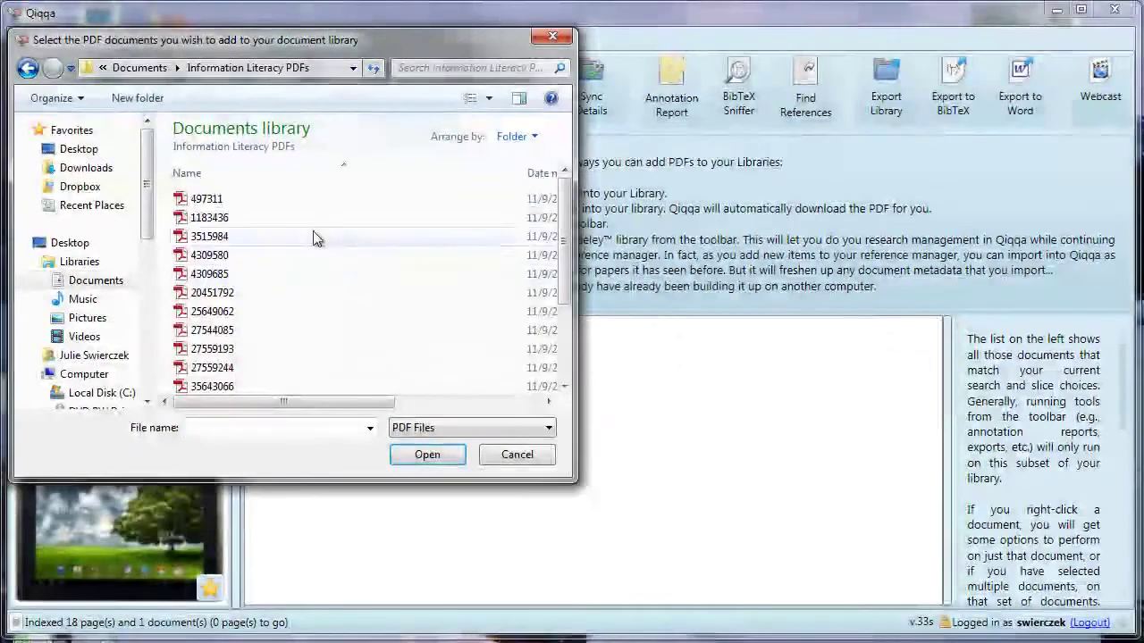
left_click(294, 198)
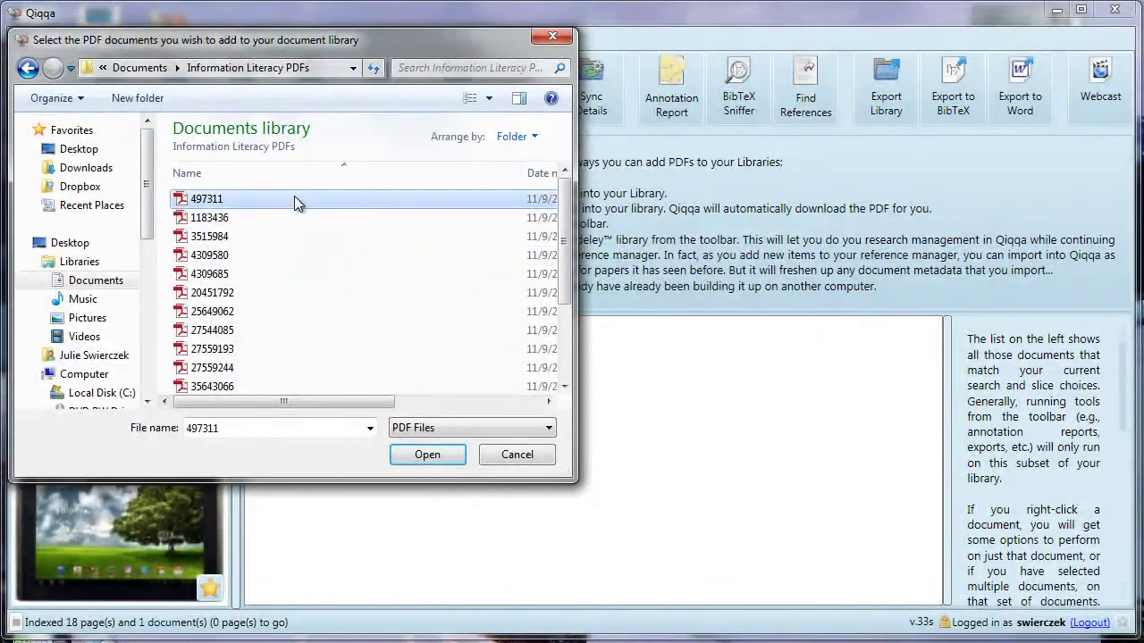
left_click(428, 454)
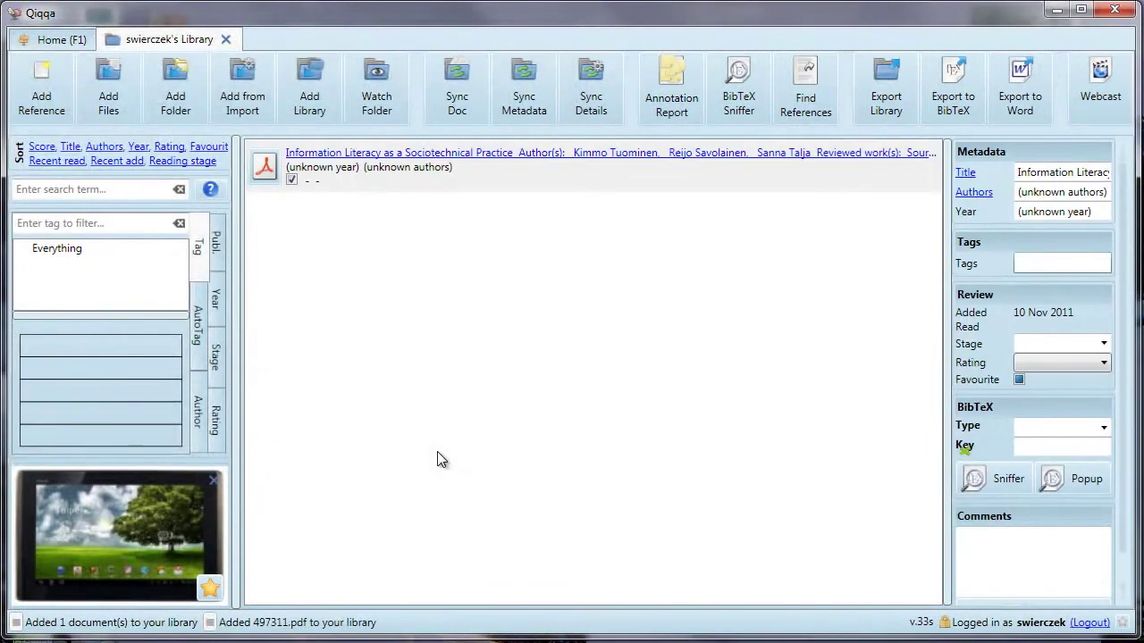
Step: Add PDFs 1183436, 3515984 and 4309580 from the same folder together
left_click(112, 106)
scroll(275, 308, "down", 3)
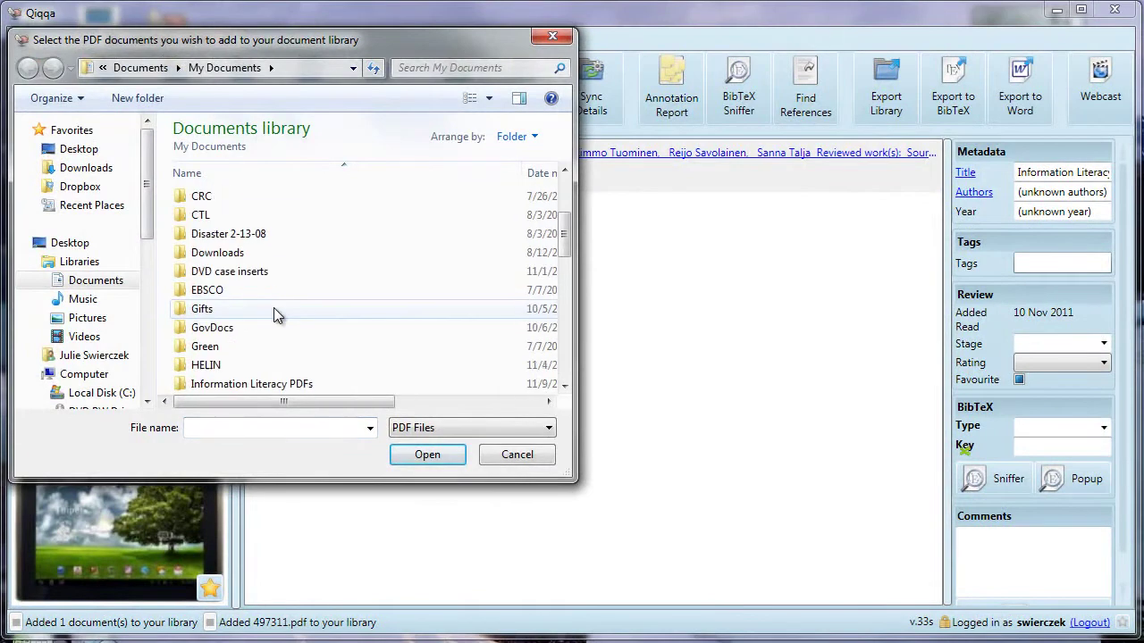
scroll(273, 308, "down", 3)
double_click(275, 313)
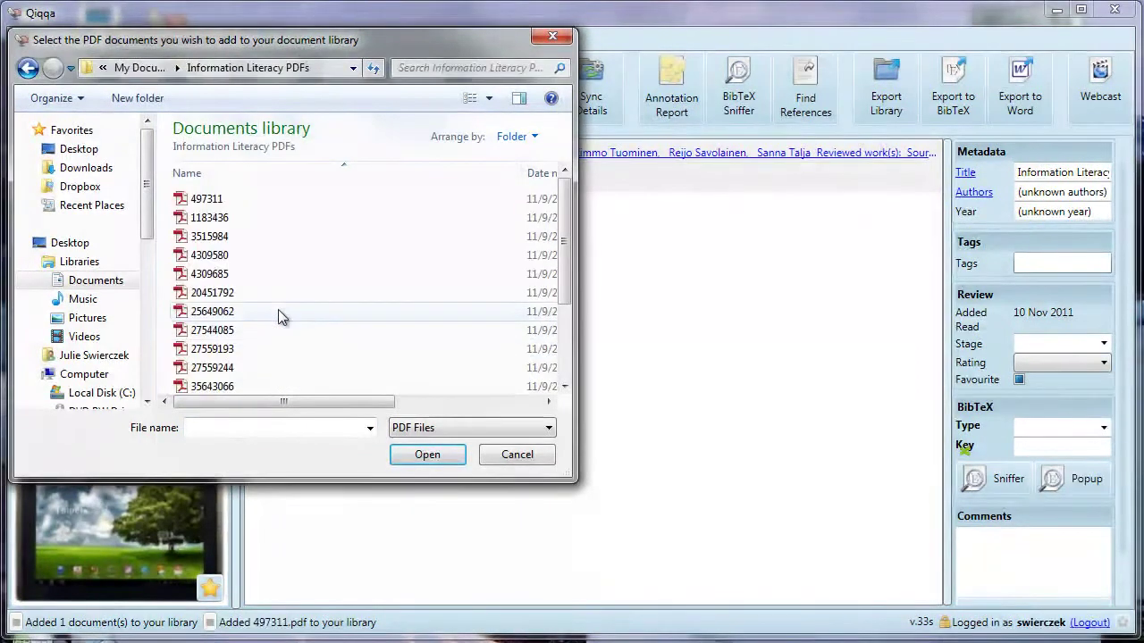
left_click(236, 218, "shift")
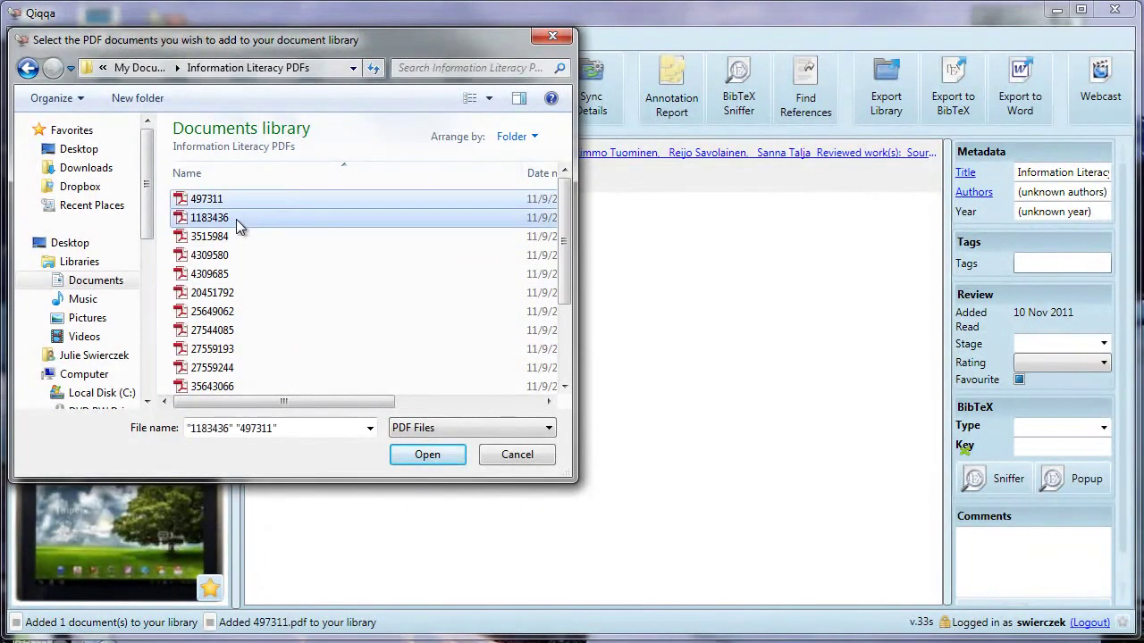
left_click(228, 236, "ctrl")
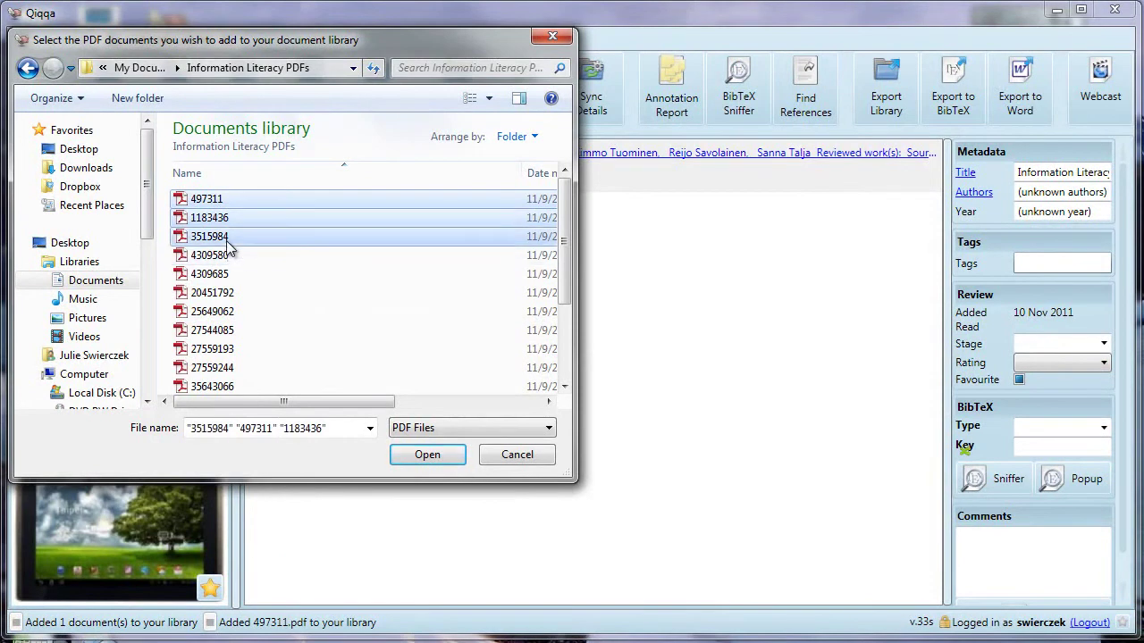
left_click(226, 254, "ctrl")
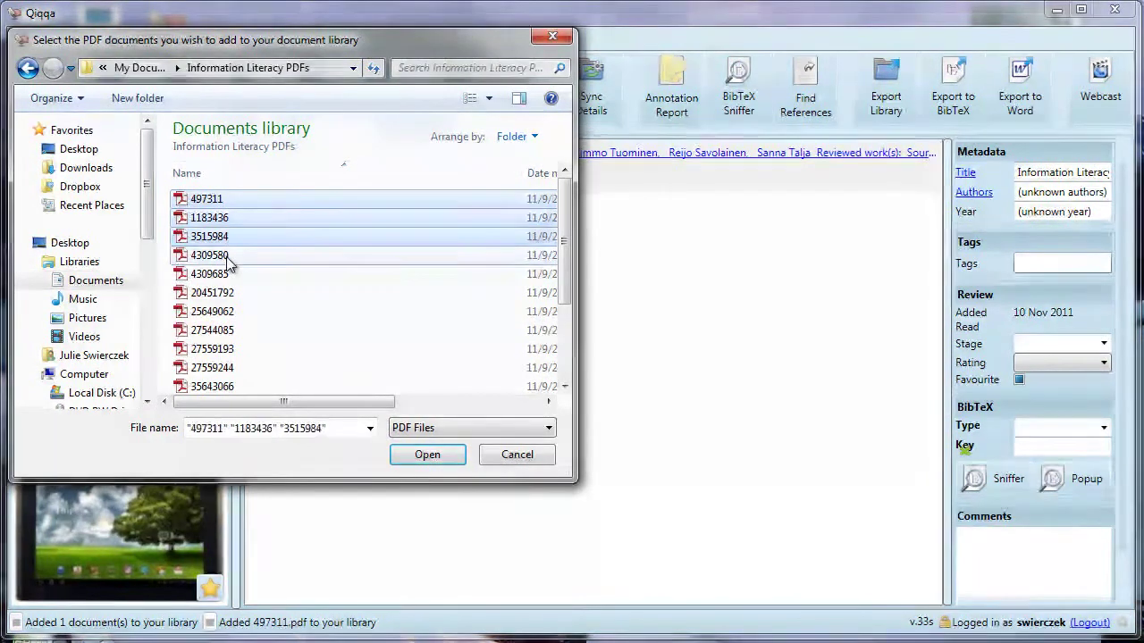
left_click(264, 201, "ctrl")
left_click(427, 456)
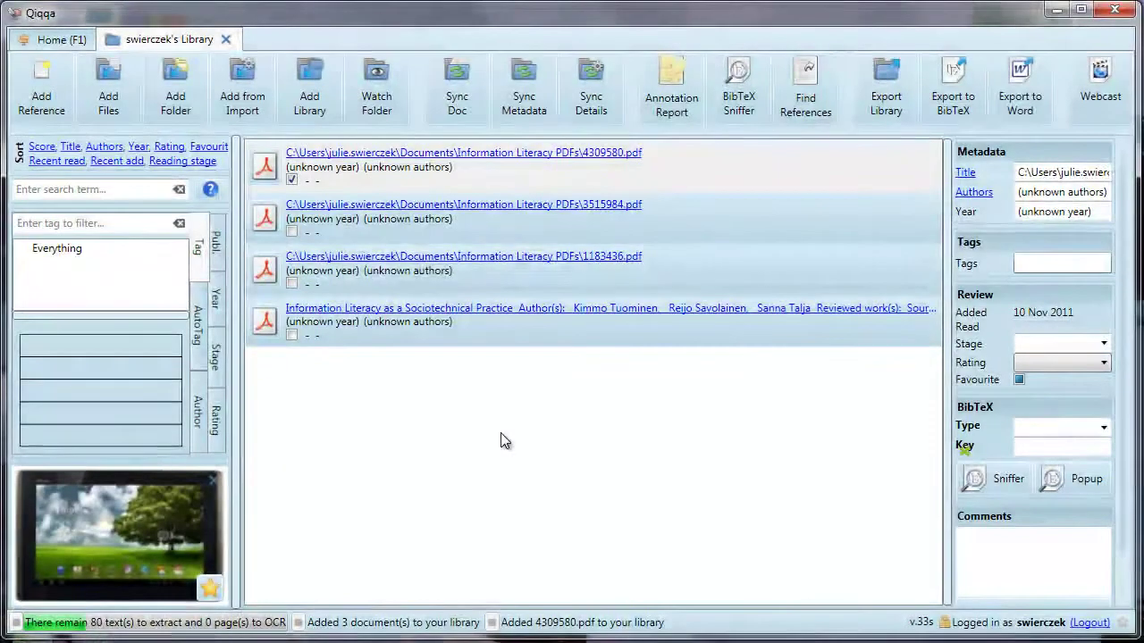
Step: Import every PDF from My Documents > Information Literacy PDFs with Add Folder
left_click(177, 107)
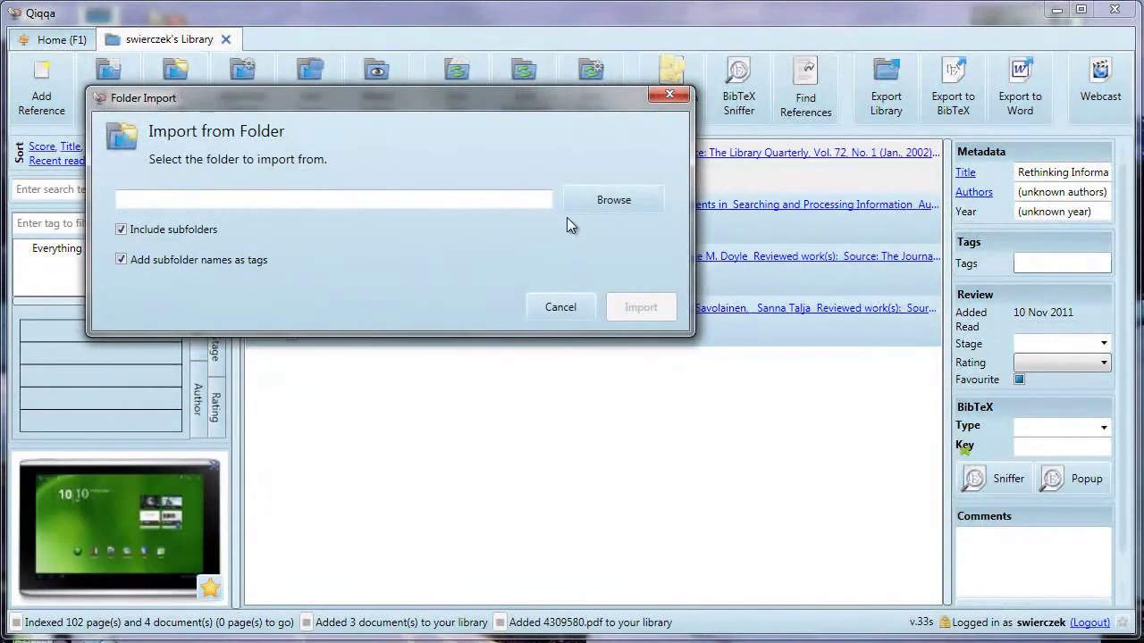
left_click(613, 202)
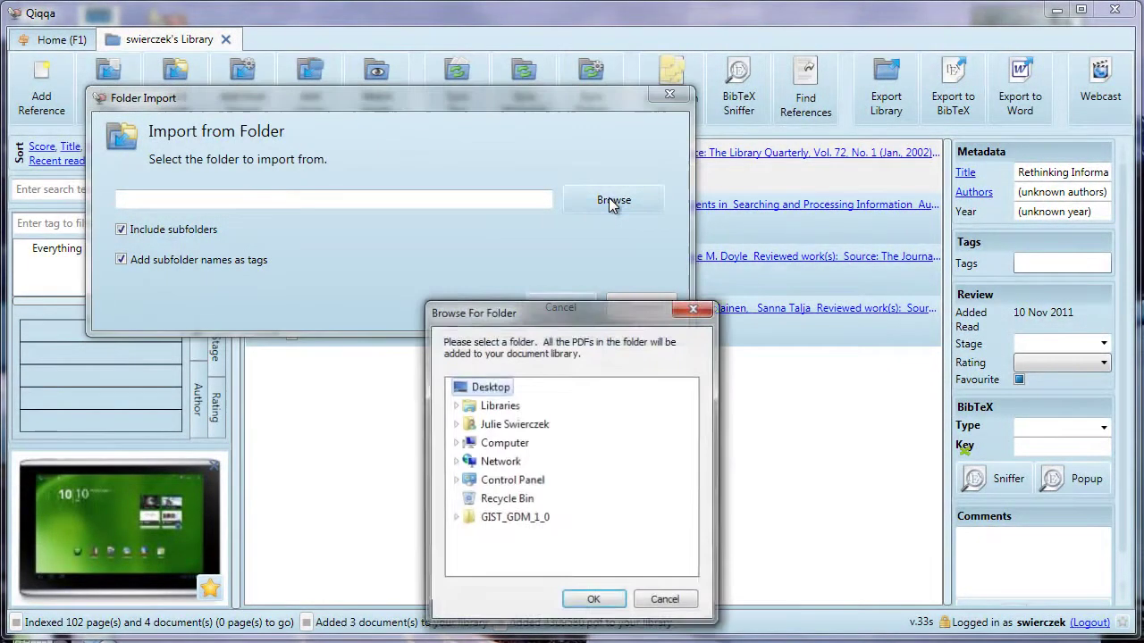
left_click(455, 425)
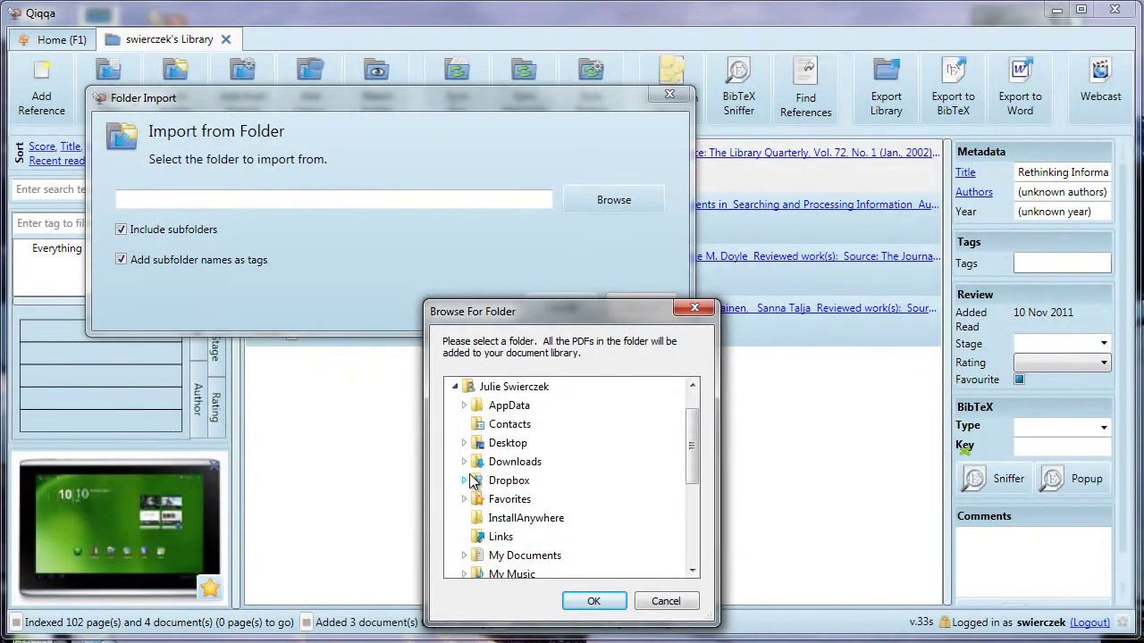
scroll(469, 478, "down", 1)
left_click(462, 499)
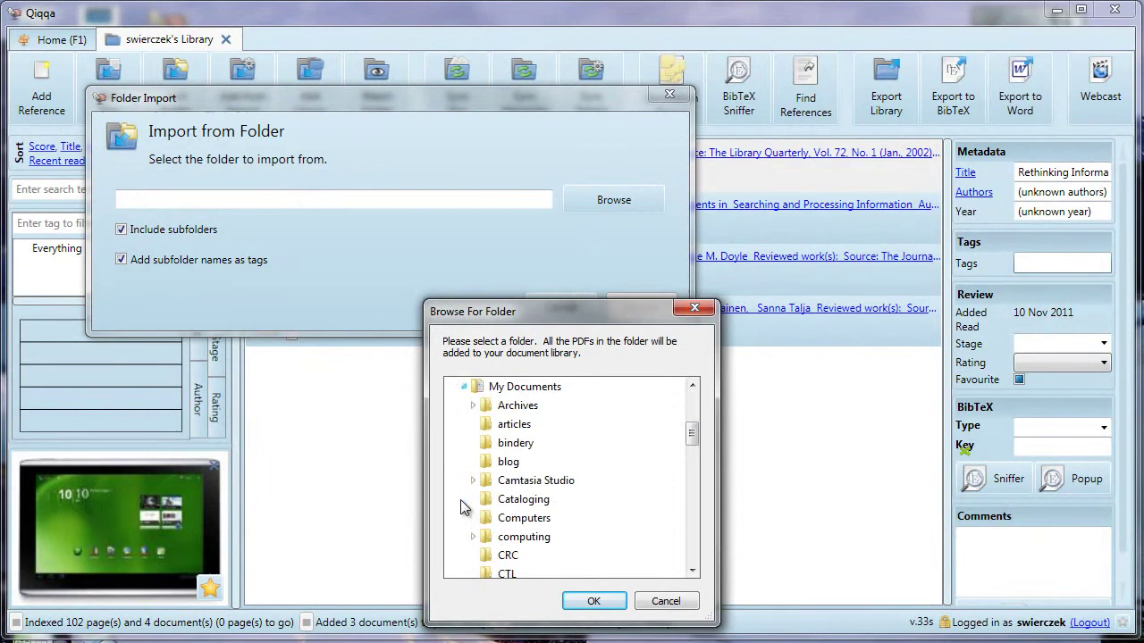
scroll(476, 494, "down", 5)
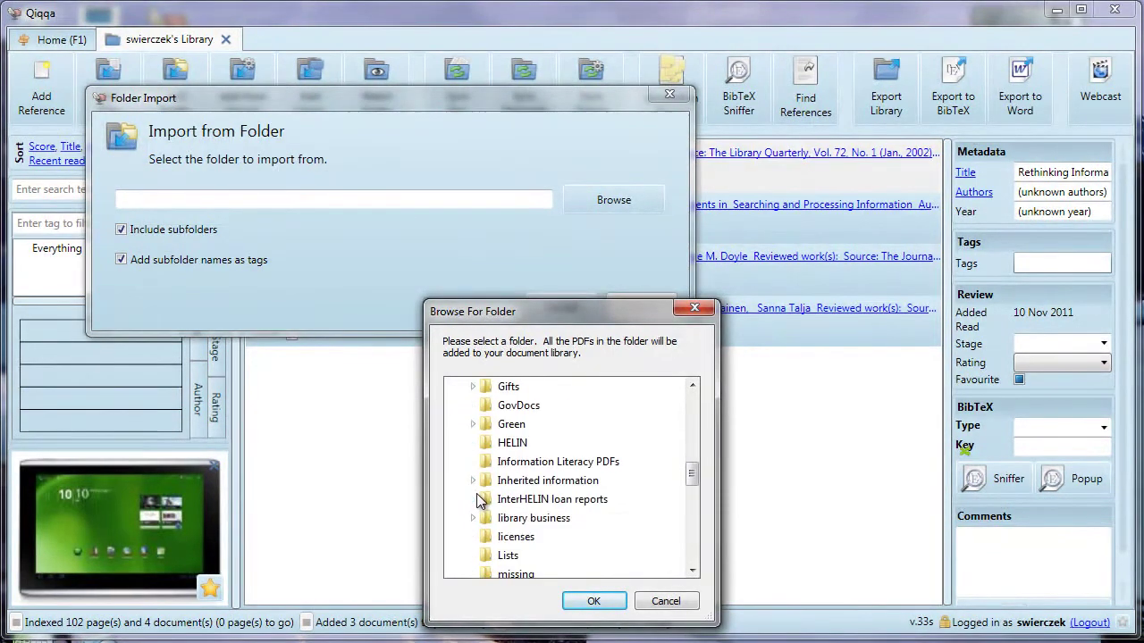
left_click(536, 464)
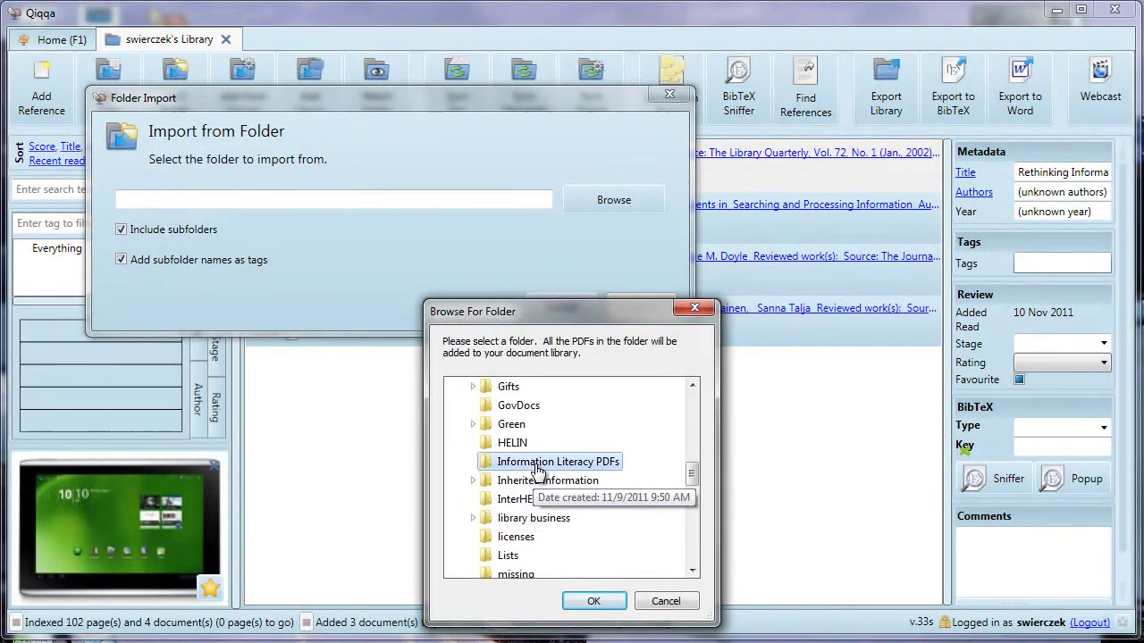
left_click(596, 602)
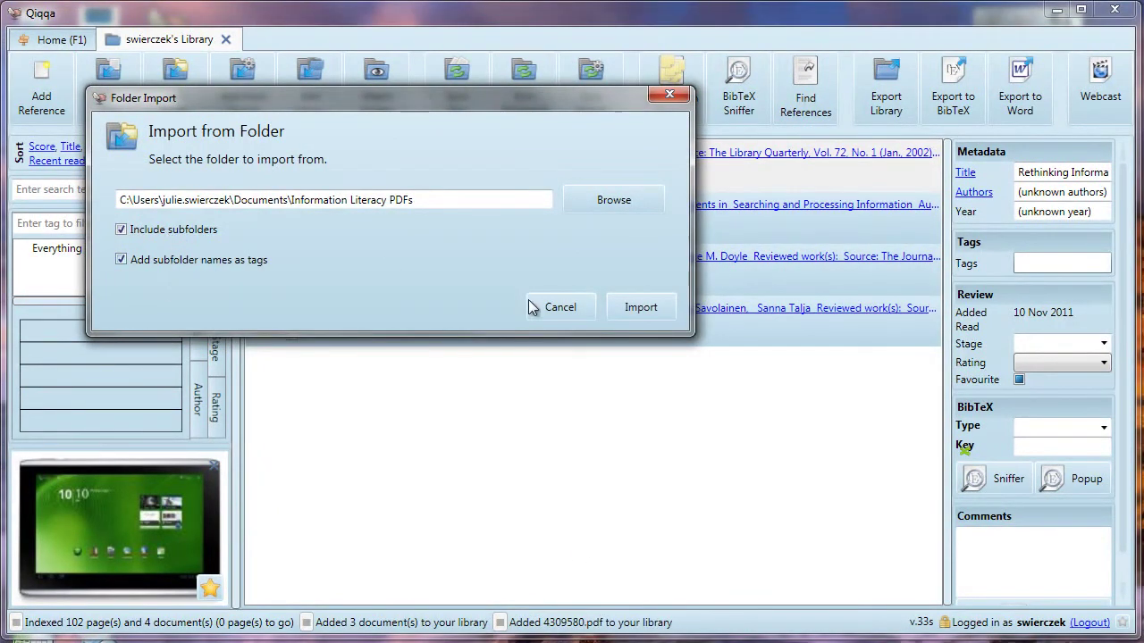
left_click(638, 309)
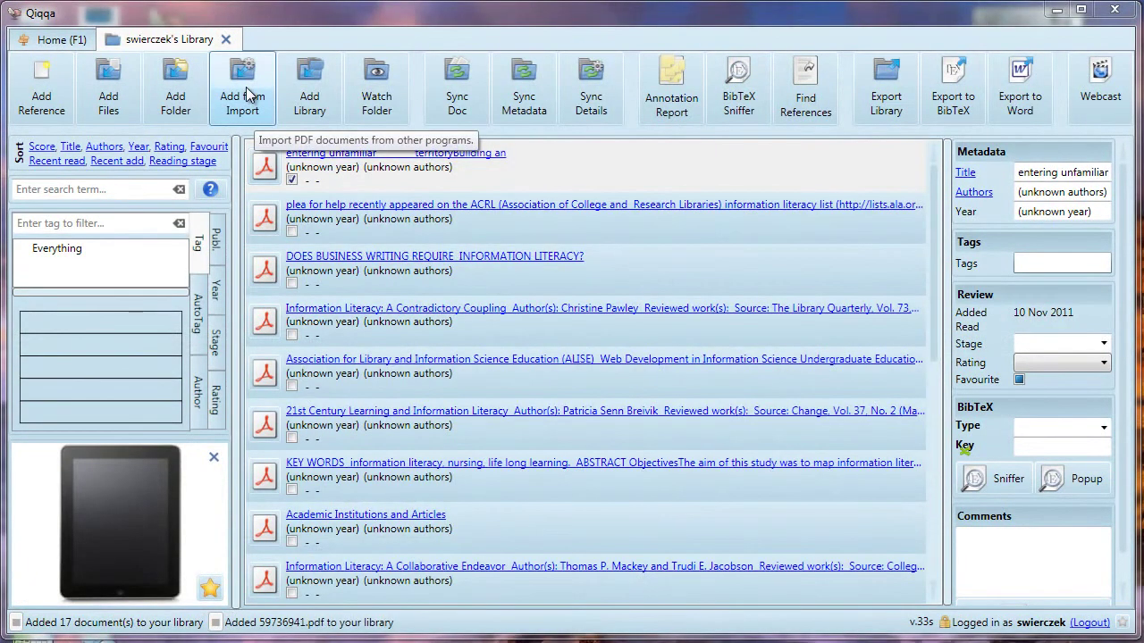
Step: View the Qiqqa Import options for BibTeX, Mendeley, Zotero or EndNote, then dismiss them
left_click(246, 88)
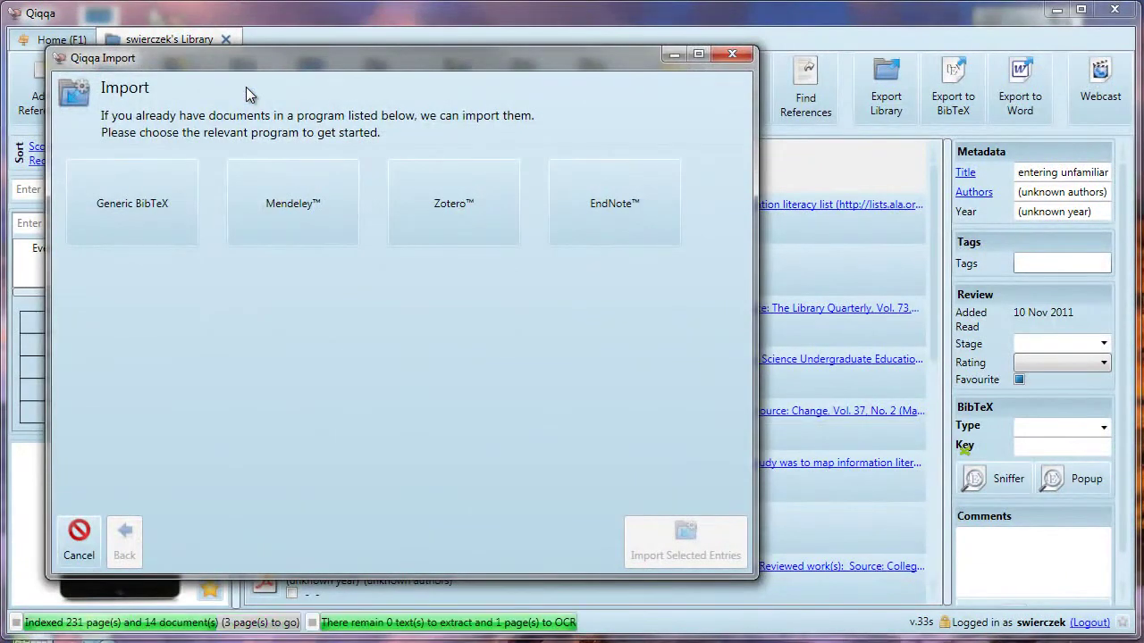
left_click(77, 547)
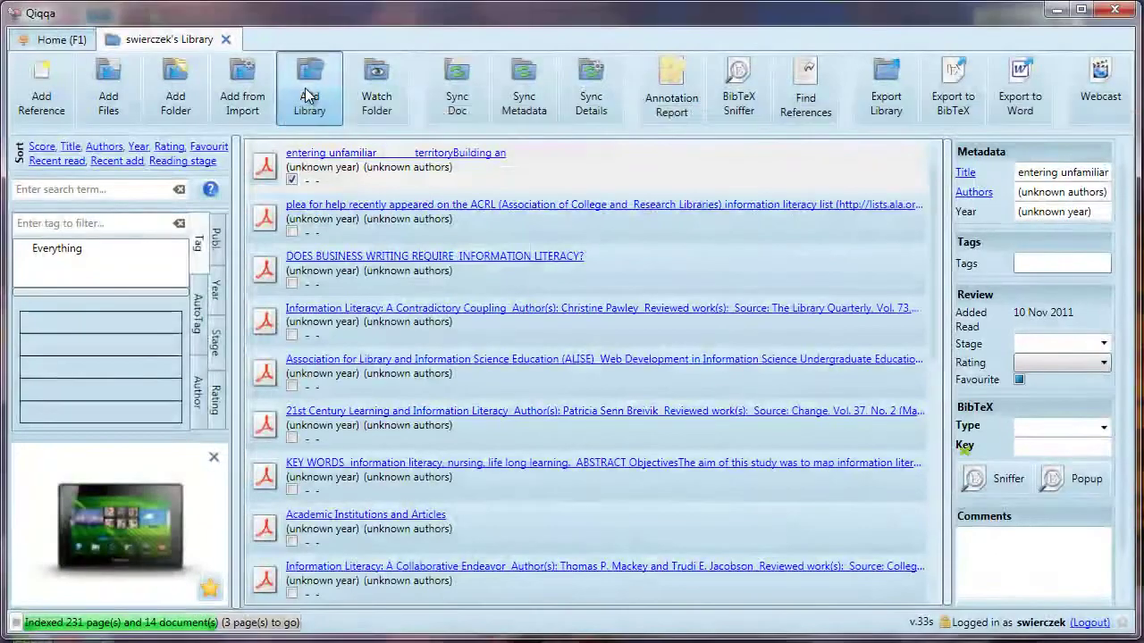
Step: Open the 'Please choose a library' dialog from Add Library and cancel it
left_click(305, 88)
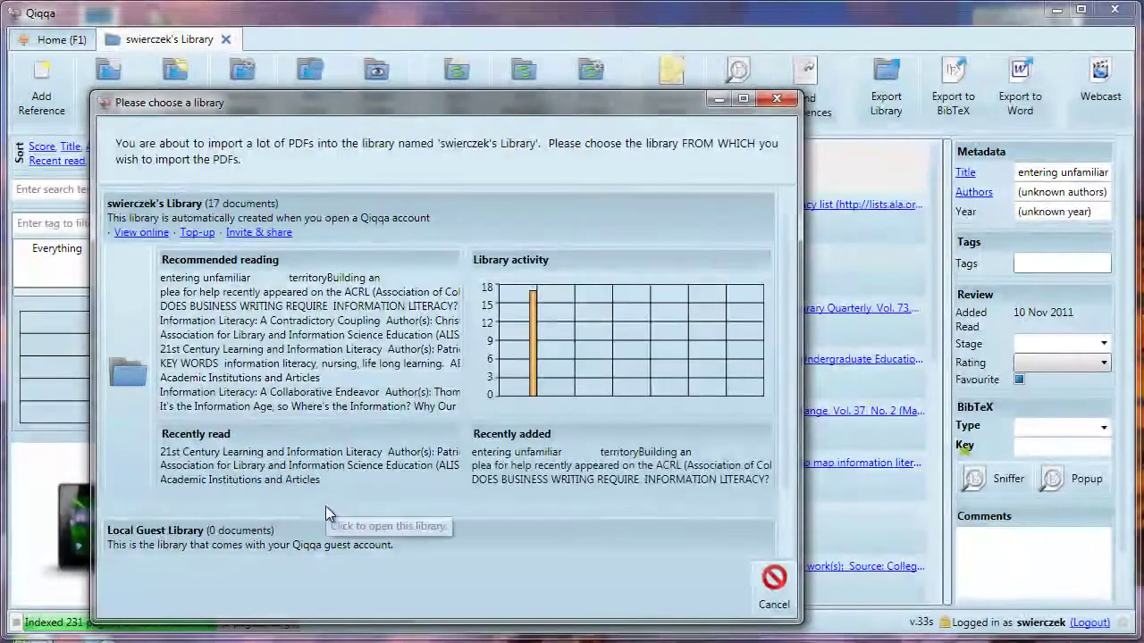
left_click(774, 597)
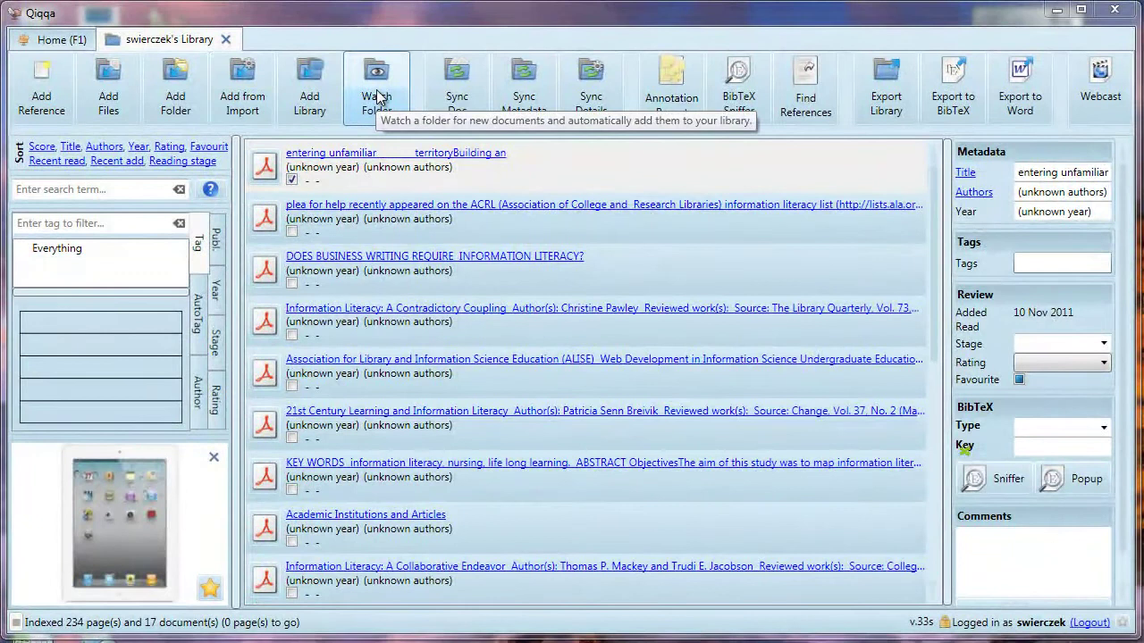
Step: Set My Documents > Information Literacy PDFs as a watched folder
left_click(376, 96)
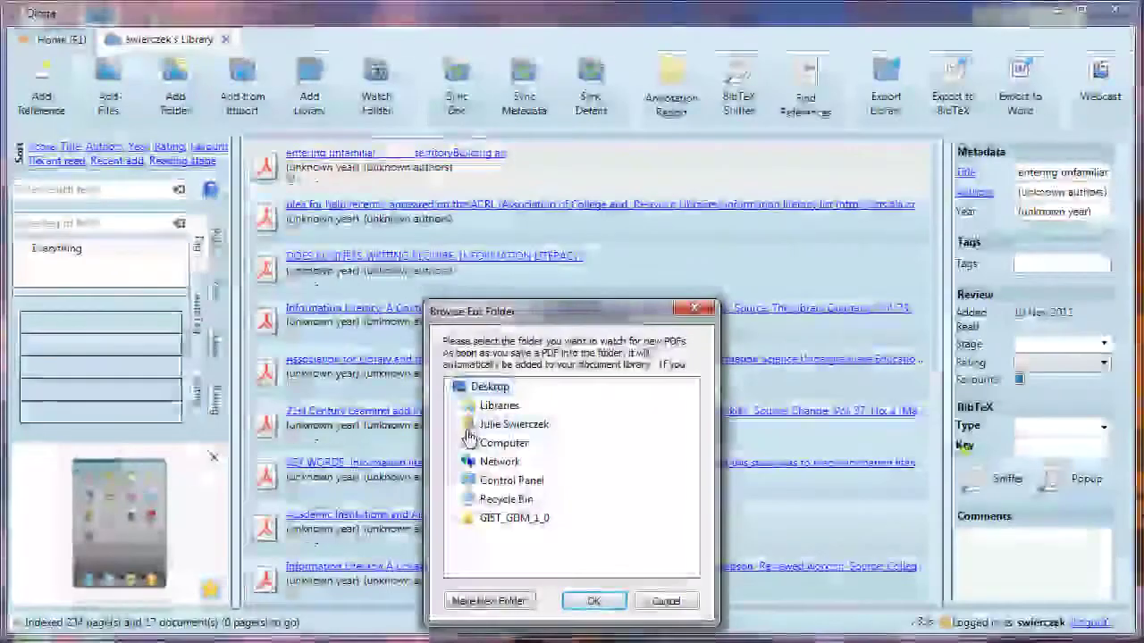
left_click(465, 424)
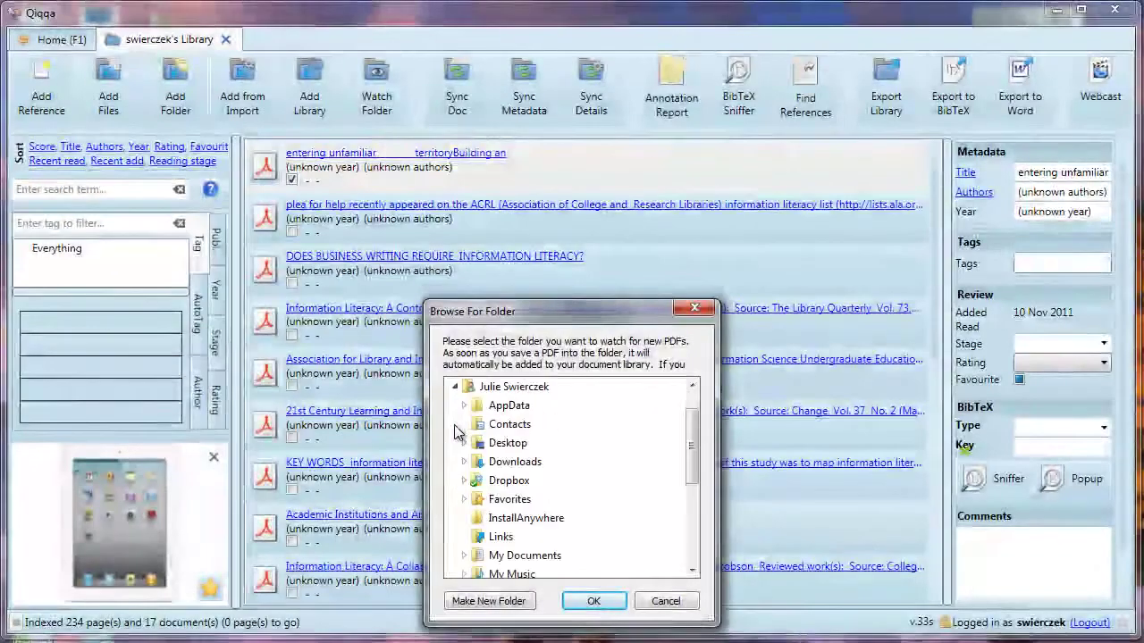
left_click(464, 557)
scroll(569, 501, "down", 4)
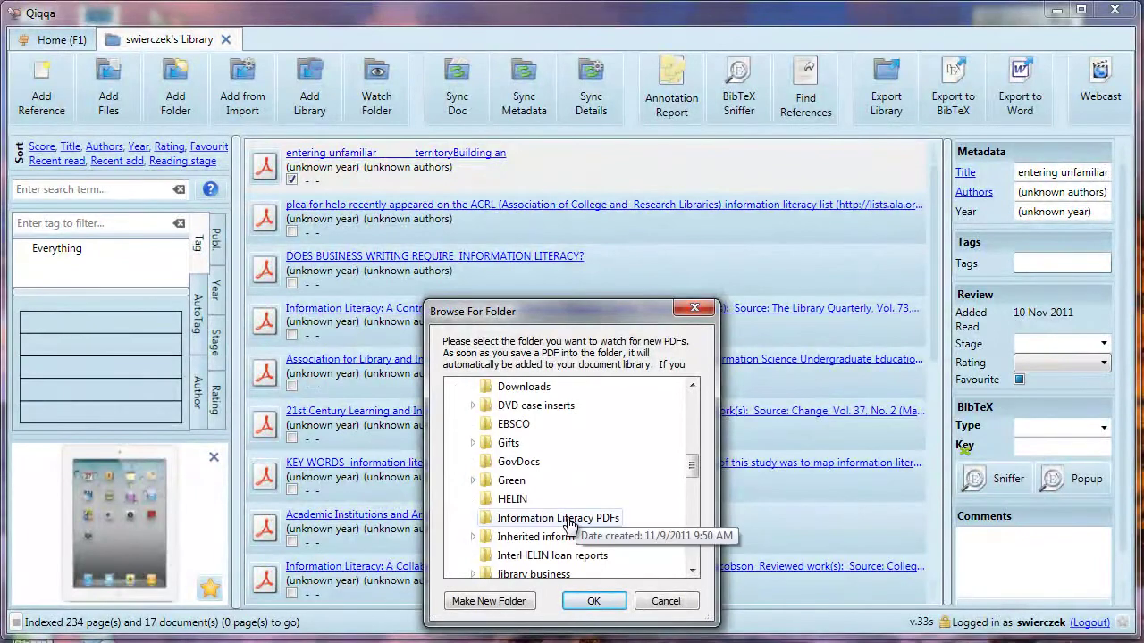
left_click(563, 519)
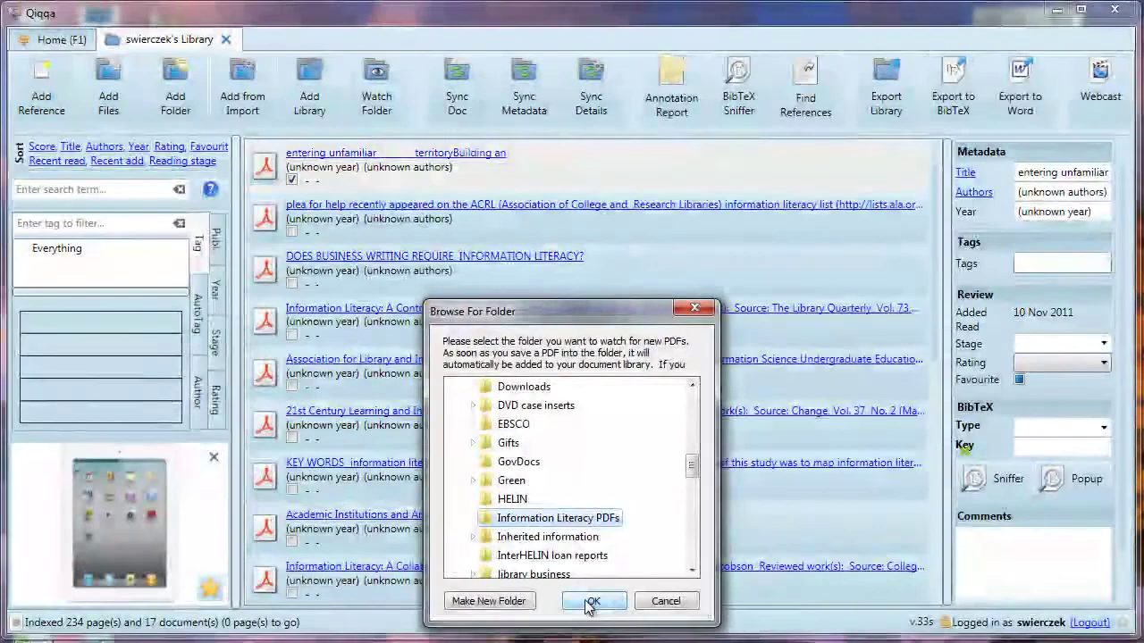
left_click(592, 601)
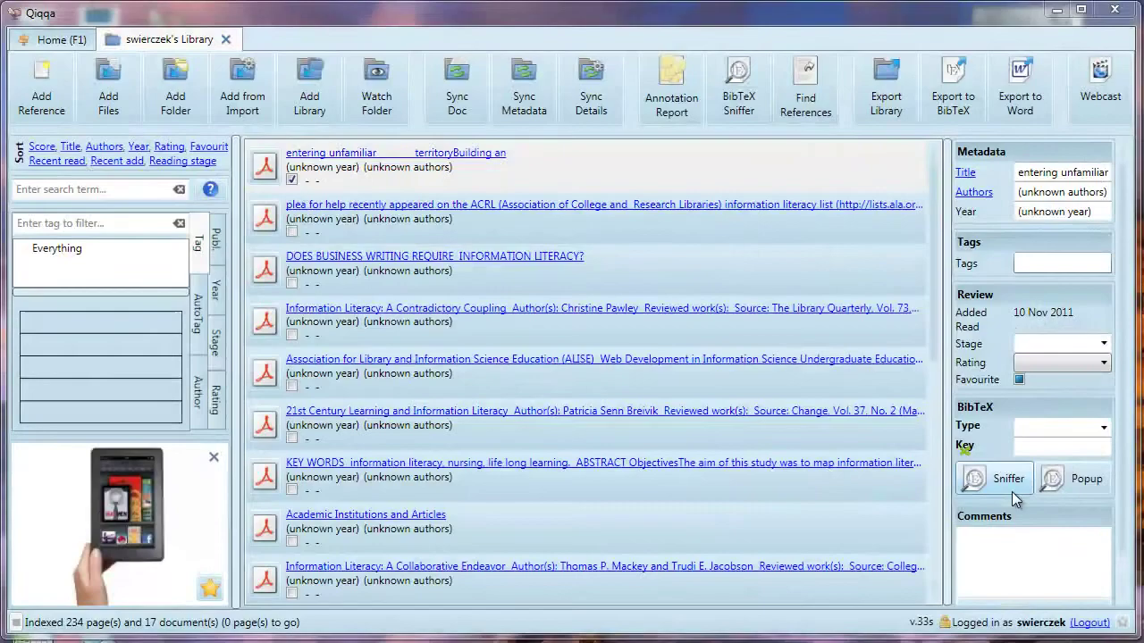
Step: Launch the BibTeX Sniffer for the first paper, enlarging its window and PDF preview
left_click(1001, 480)
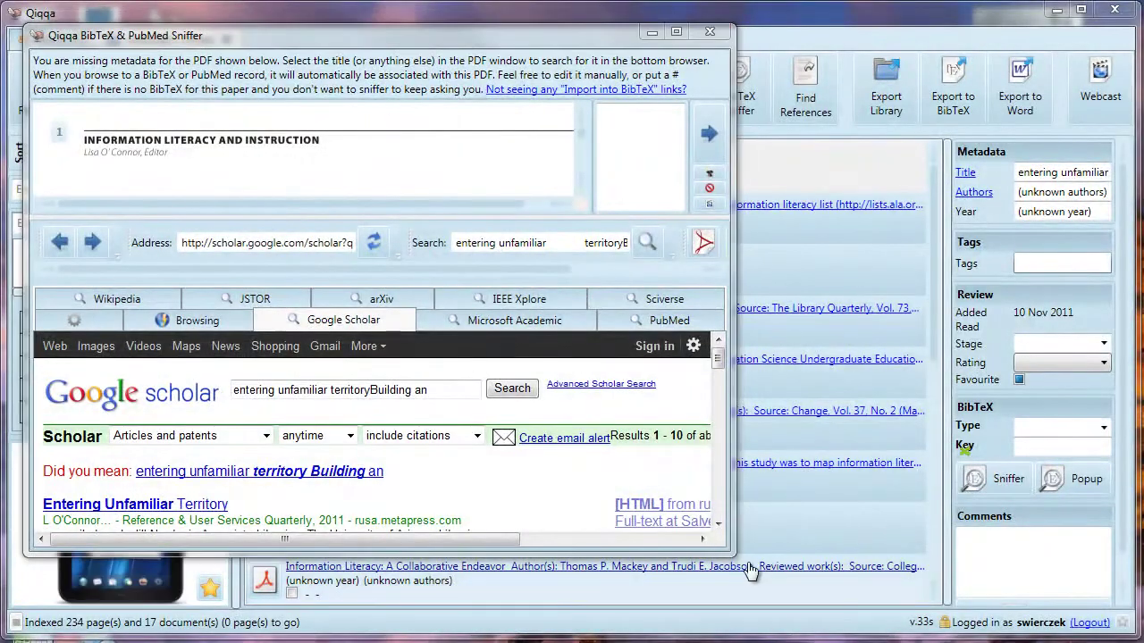
left_click_drag(736, 557, 786, 630)
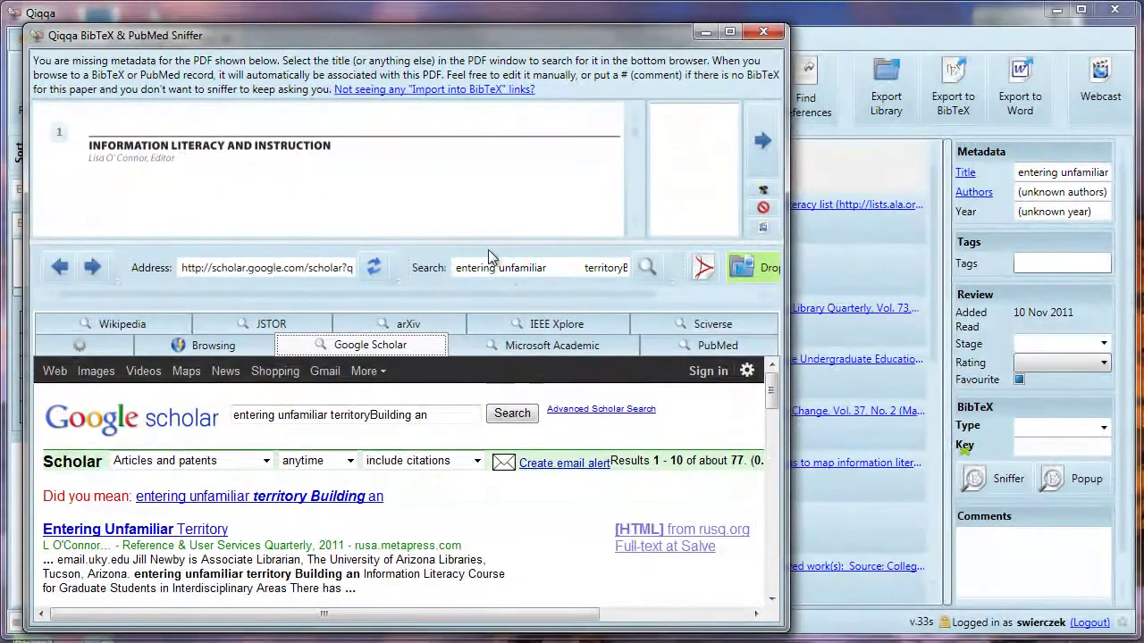
mouse_move(488, 249)
left_mouse_down()
mouse_move(487, 276)
mouse_move(494, 262)
left_mouse_up()
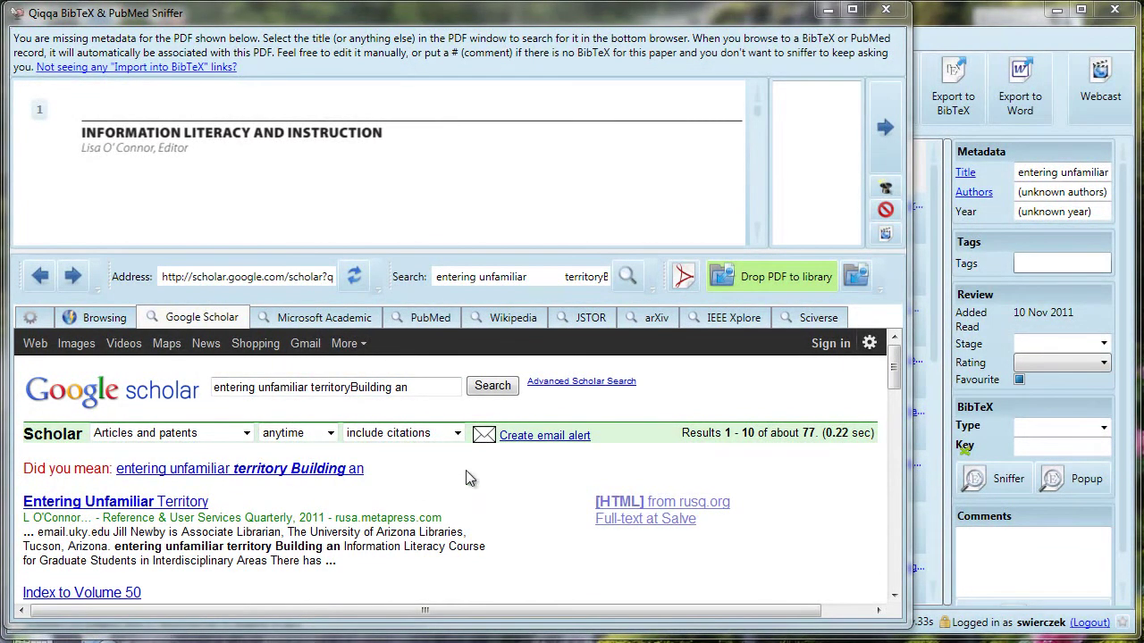
Step: Set Google Scholar preferences to show BibTeX citation import links, and save them
left_click(870, 346)
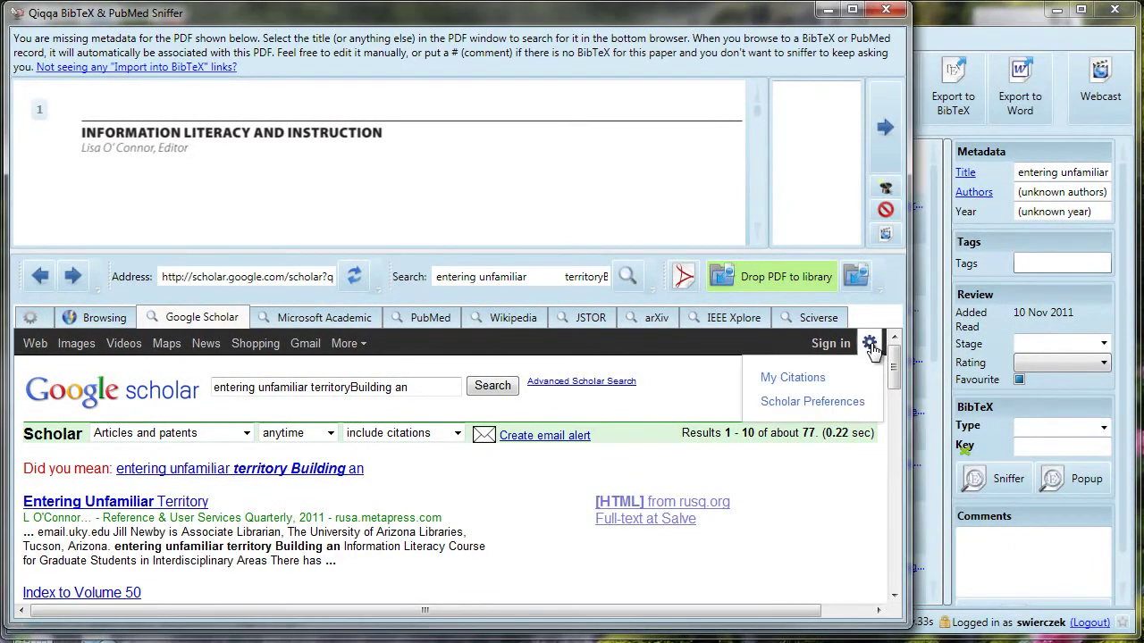
left_click(834, 404)
scroll(722, 455, "down", 3)
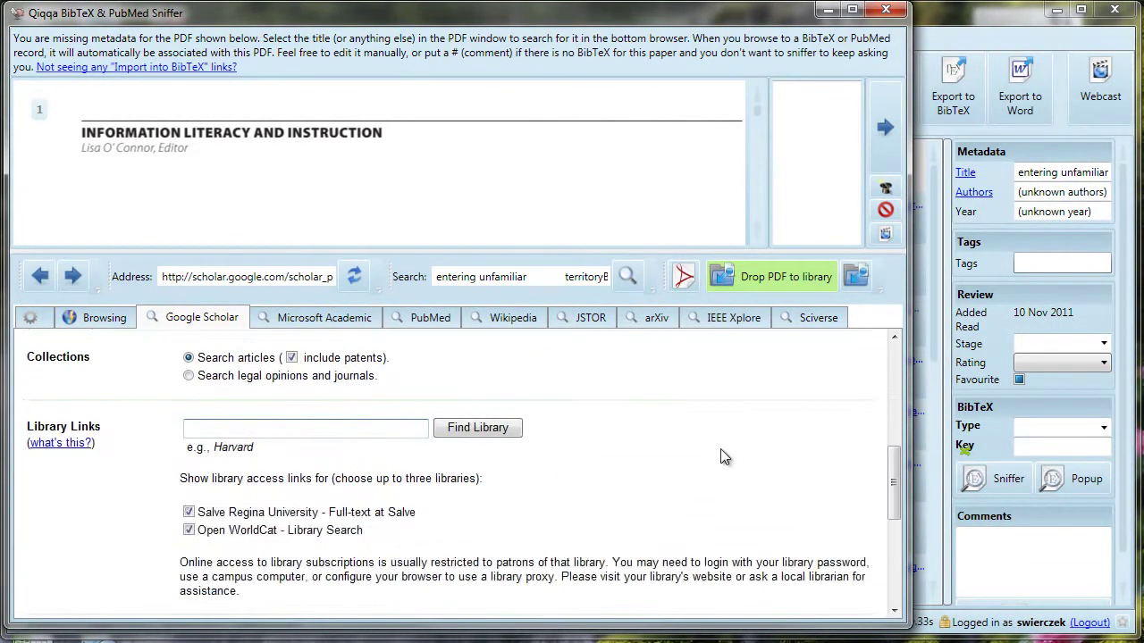
scroll(724, 457, "down", 5)
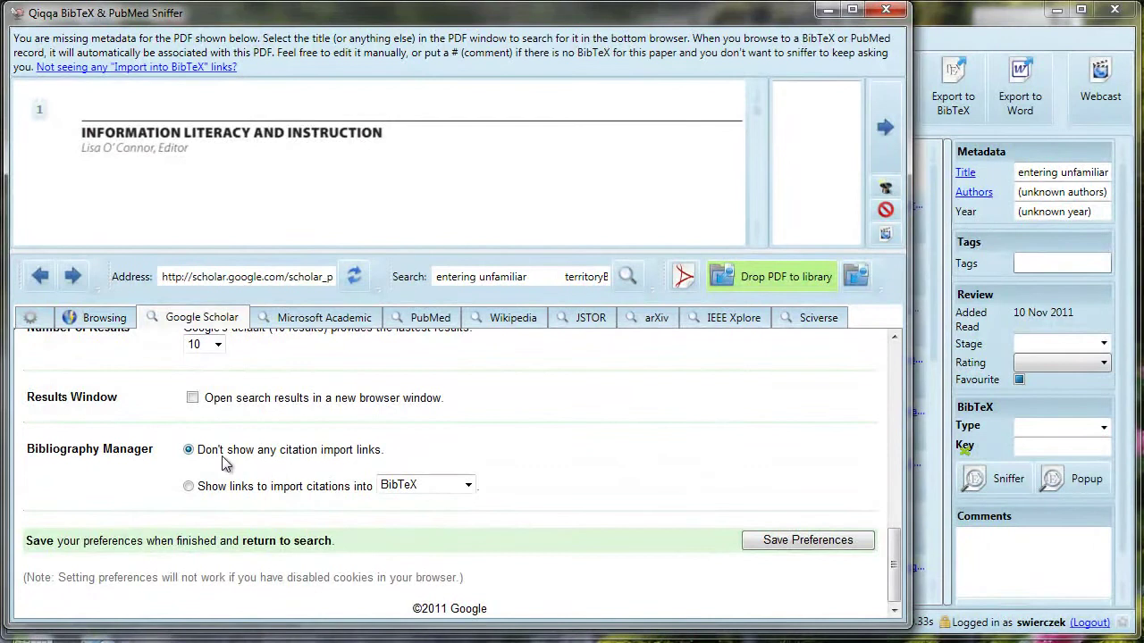
left_click(188, 486)
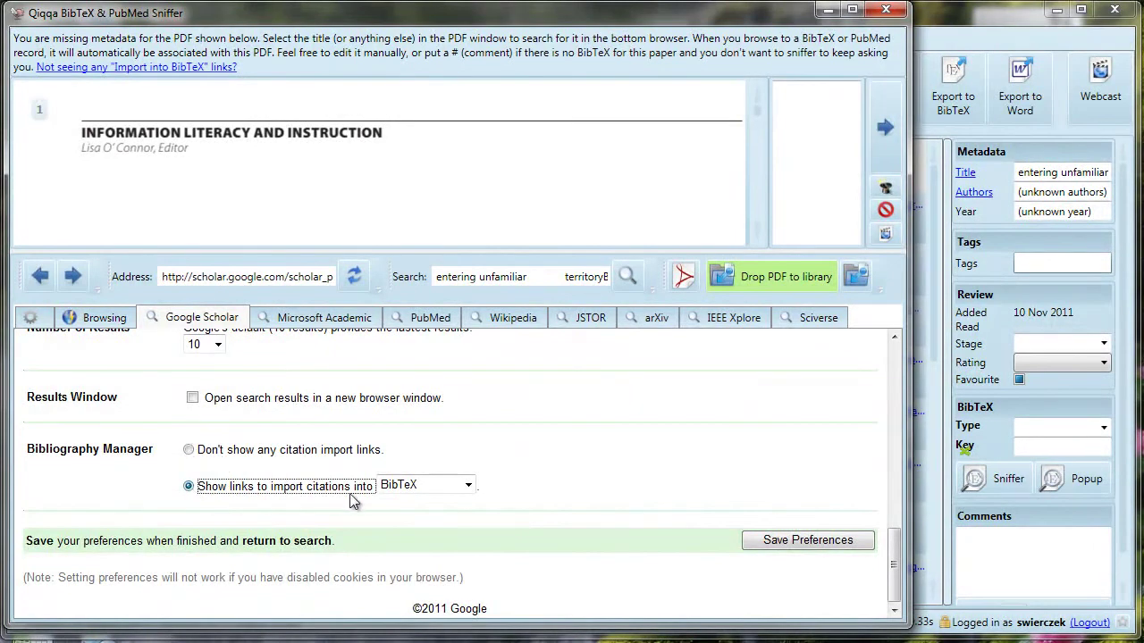
left_click(420, 485)
left_click(421, 508)
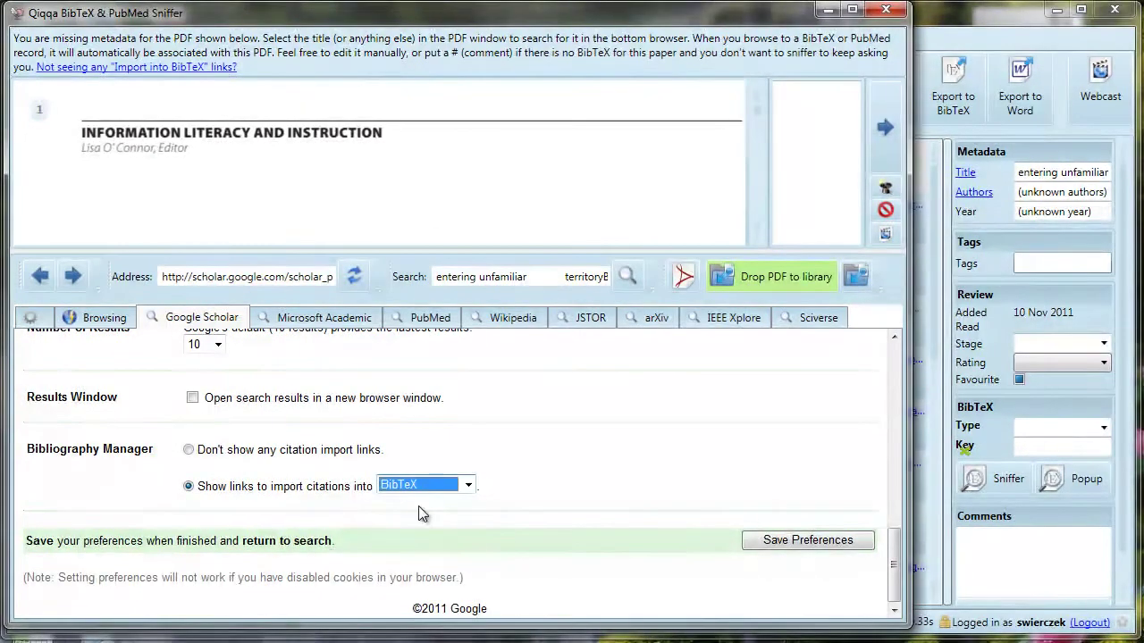
left_click(798, 540)
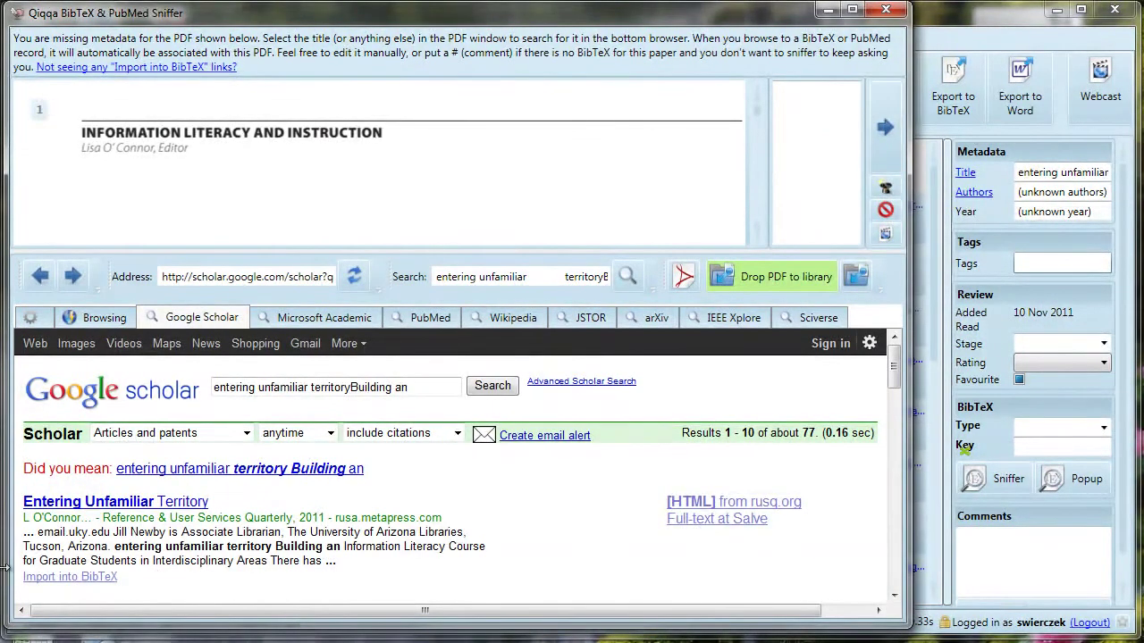
Step: Import the Scholar BibTeX (2011, volume 50, pages 224–229) for Entering Unfamiliar Territory, then advance
scroll(157, 560, "down", 3)
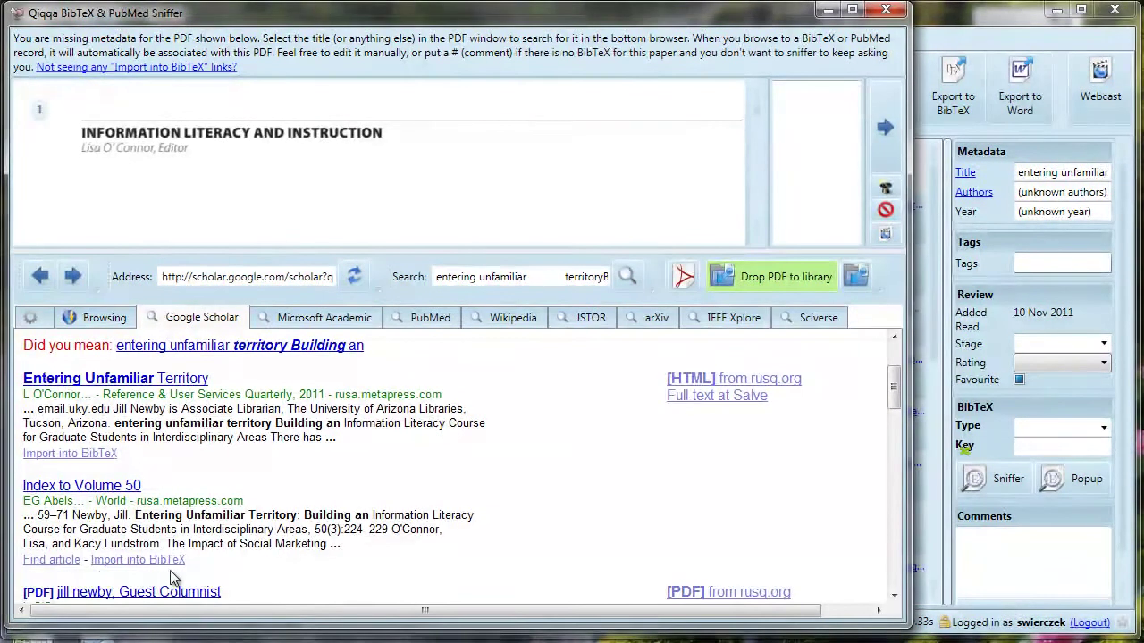
scroll(259, 565, "down", 2)
scroll(259, 565, "down", 1)
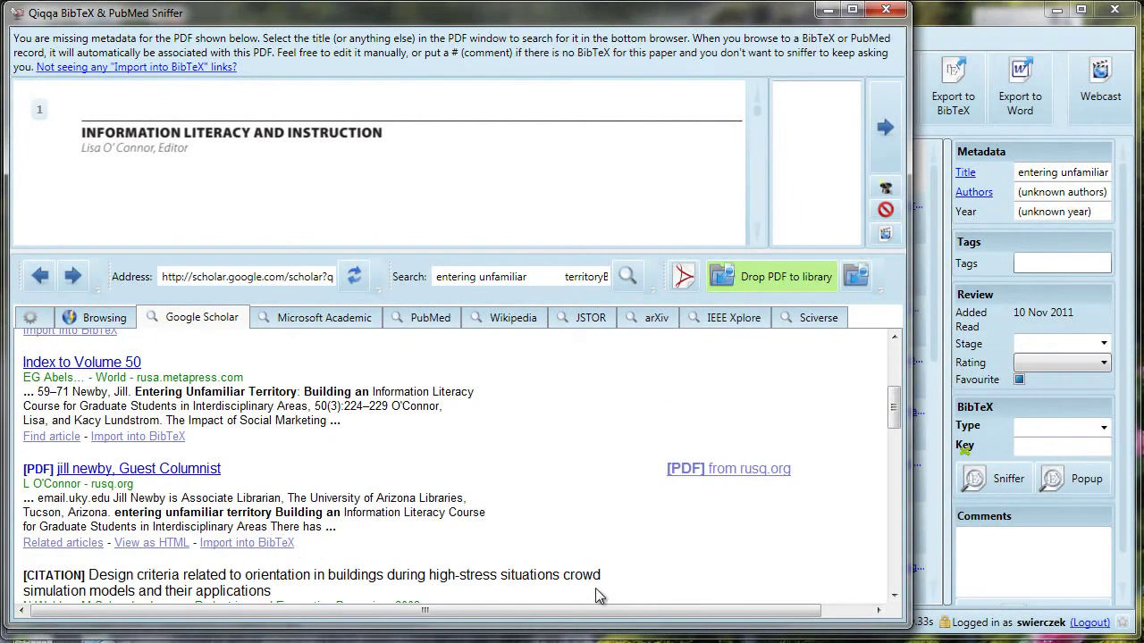
scroll(604, 569, "up", 8)
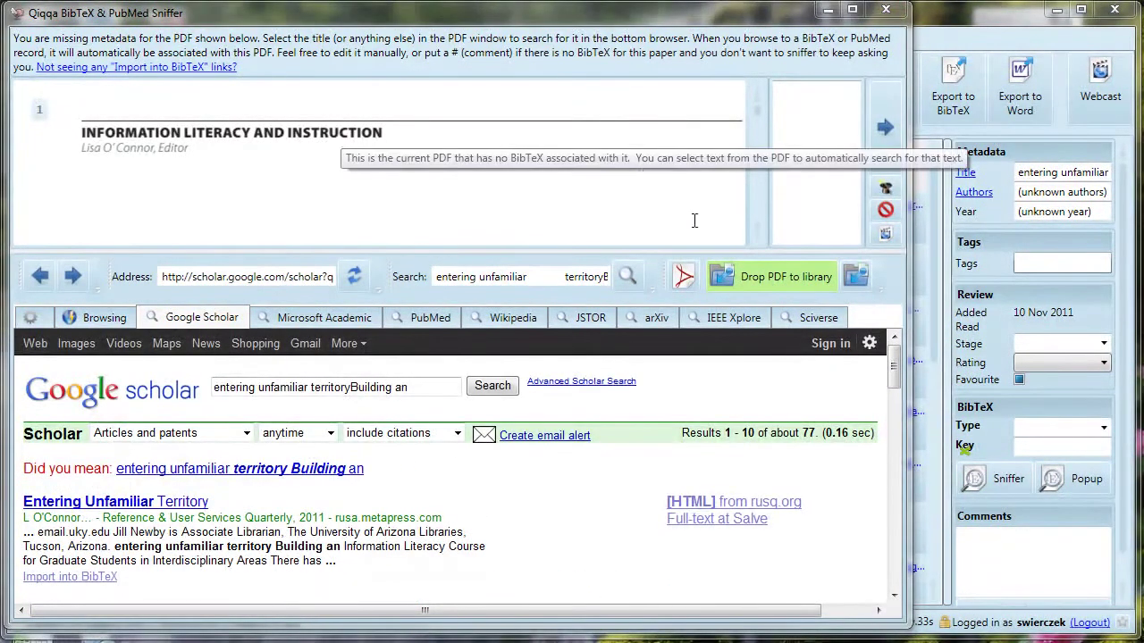
scroll(756, 235, "down", 1)
scroll(756, 234, "down", 5)
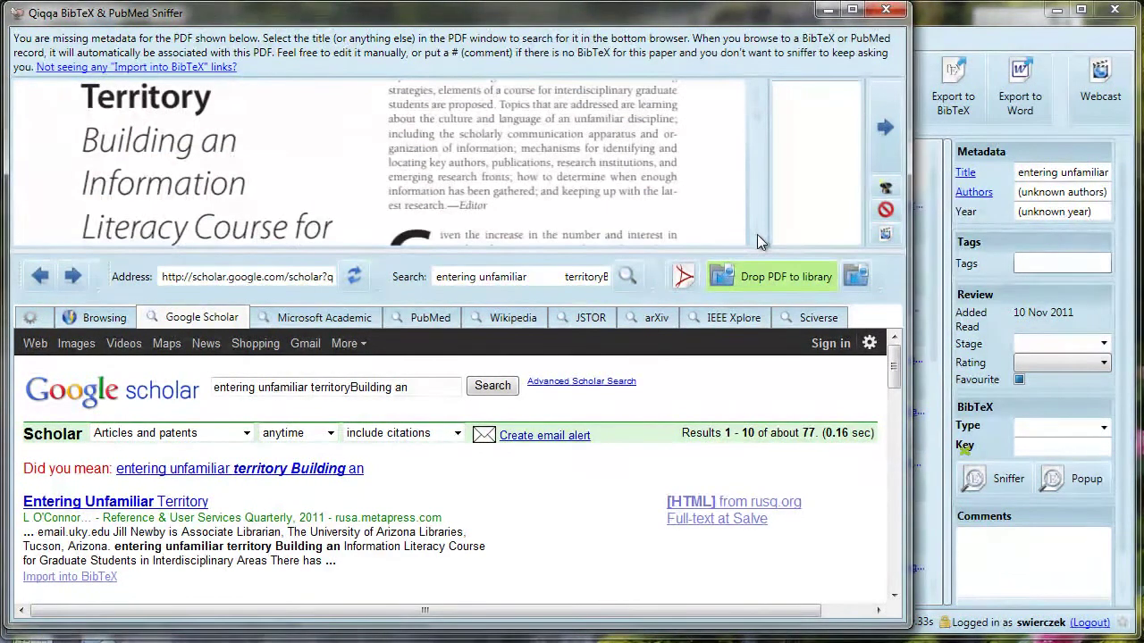
scroll(756, 234, "down", 6)
scroll(757, 234, "down", 4)
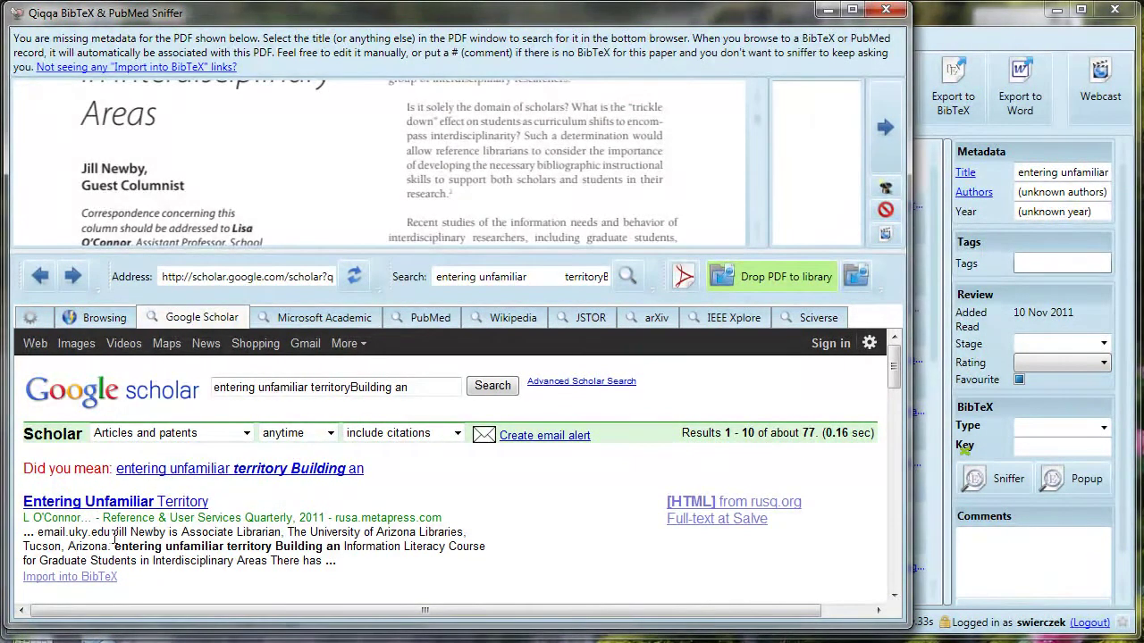
left_click(81, 578)
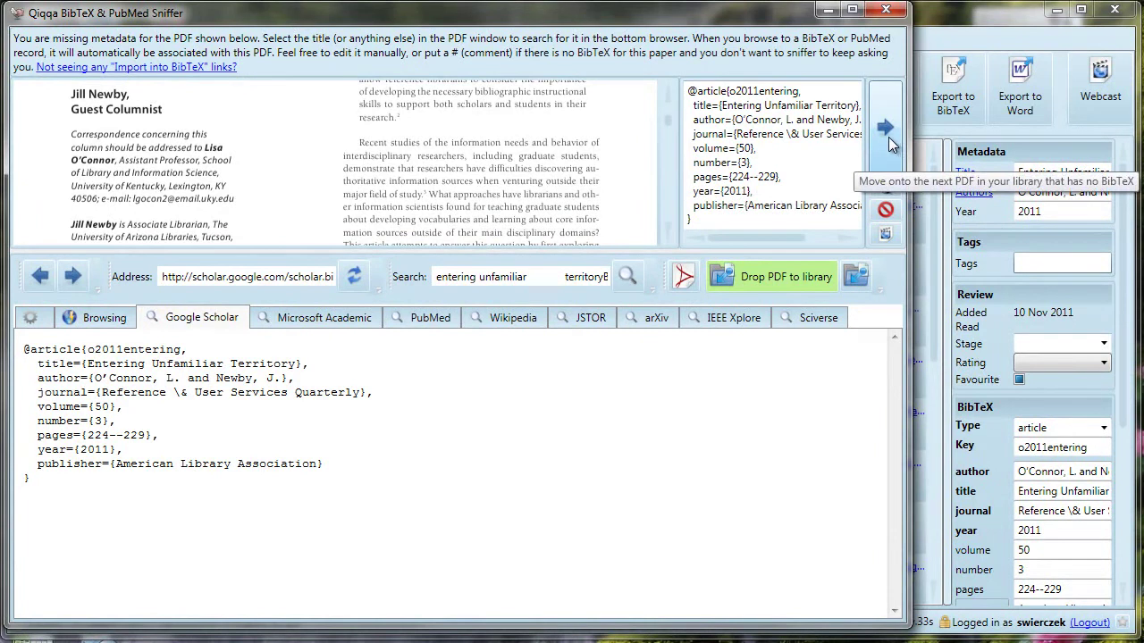
left_click(890, 141)
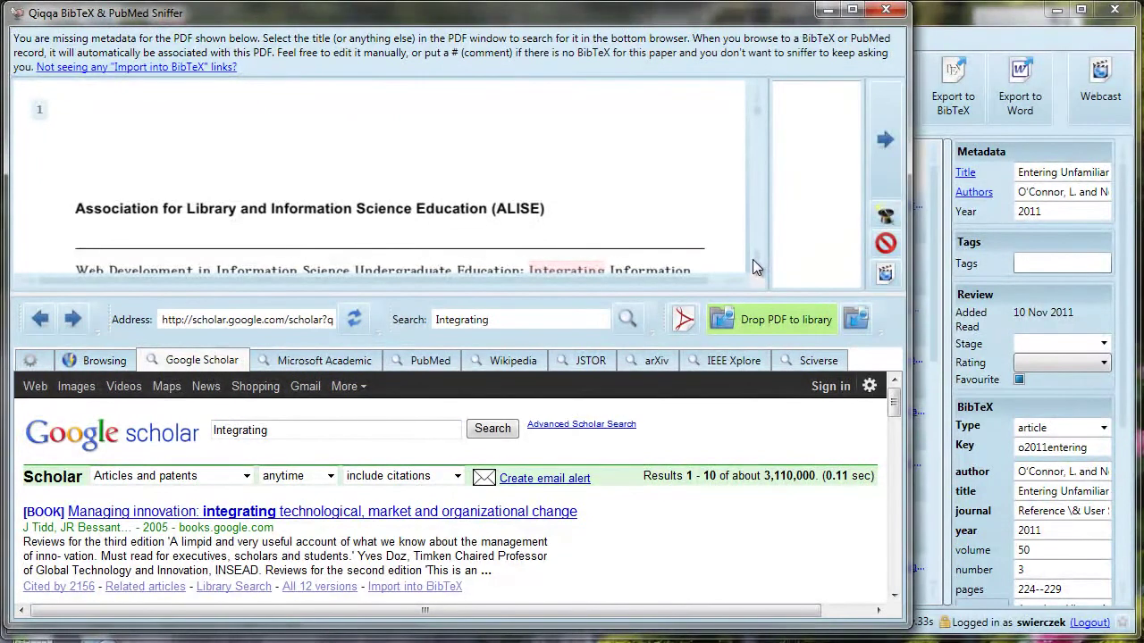
Step: Search Google Scholar using the Web Development paper's selected title
scroll(756, 257, "down", 4)
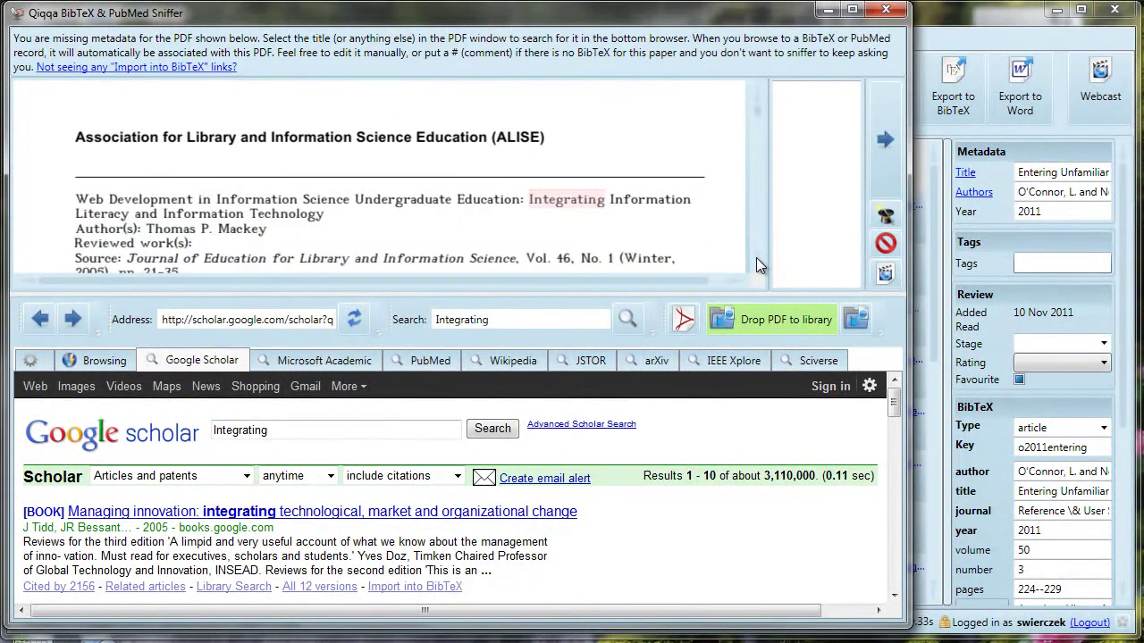
scroll(757, 257, "down", 1)
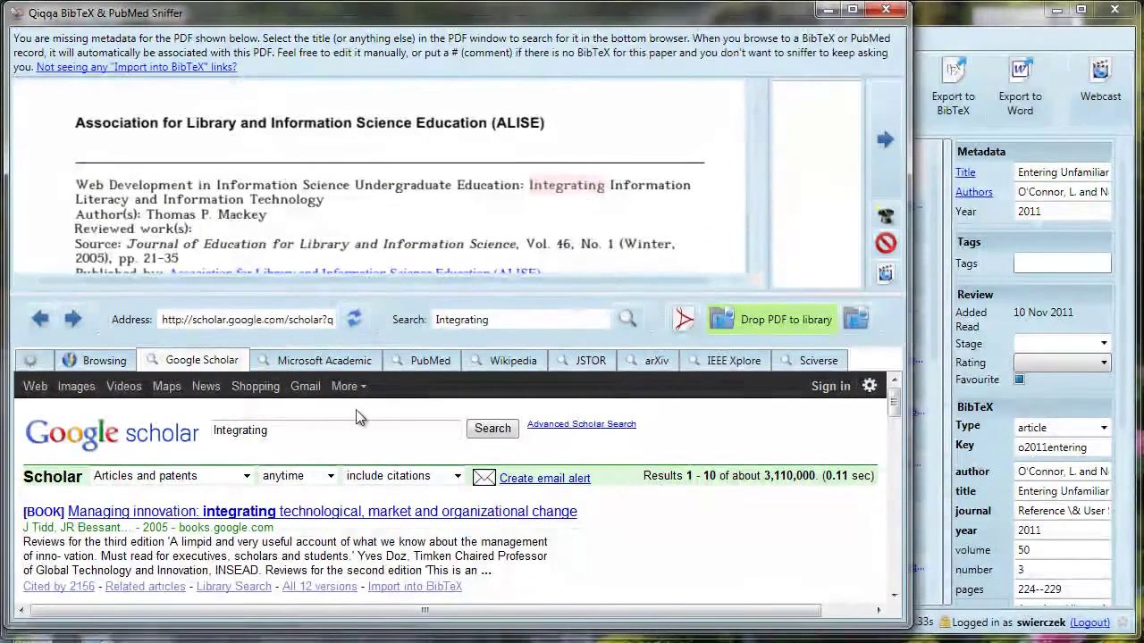
left_click_drag(281, 431, 206, 432)
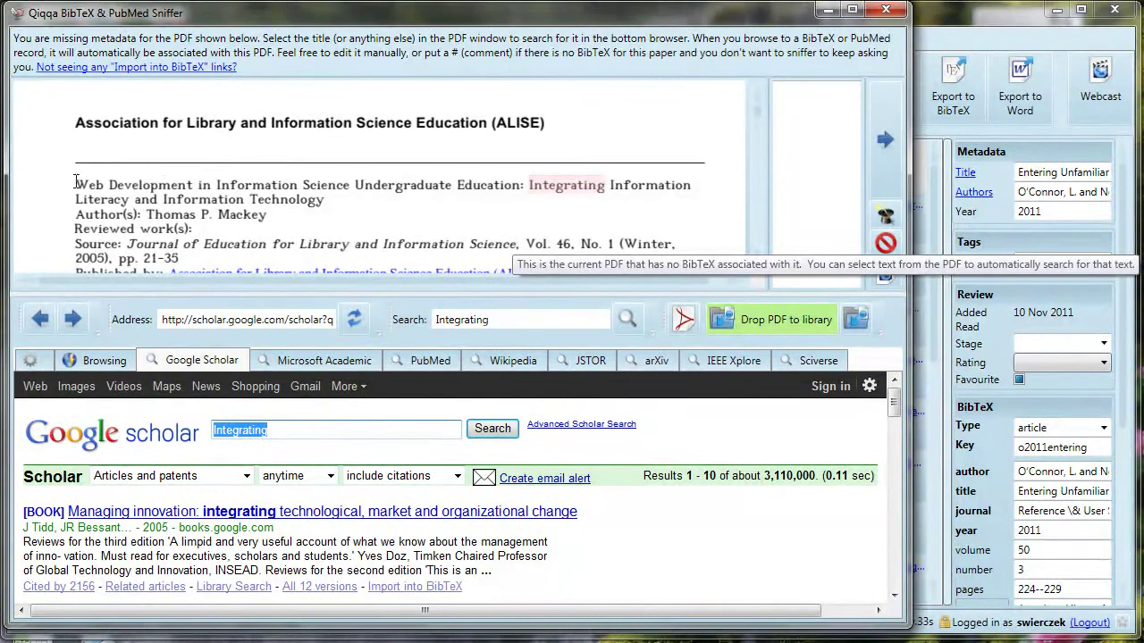
left_click_drag(75, 181, 357, 206)
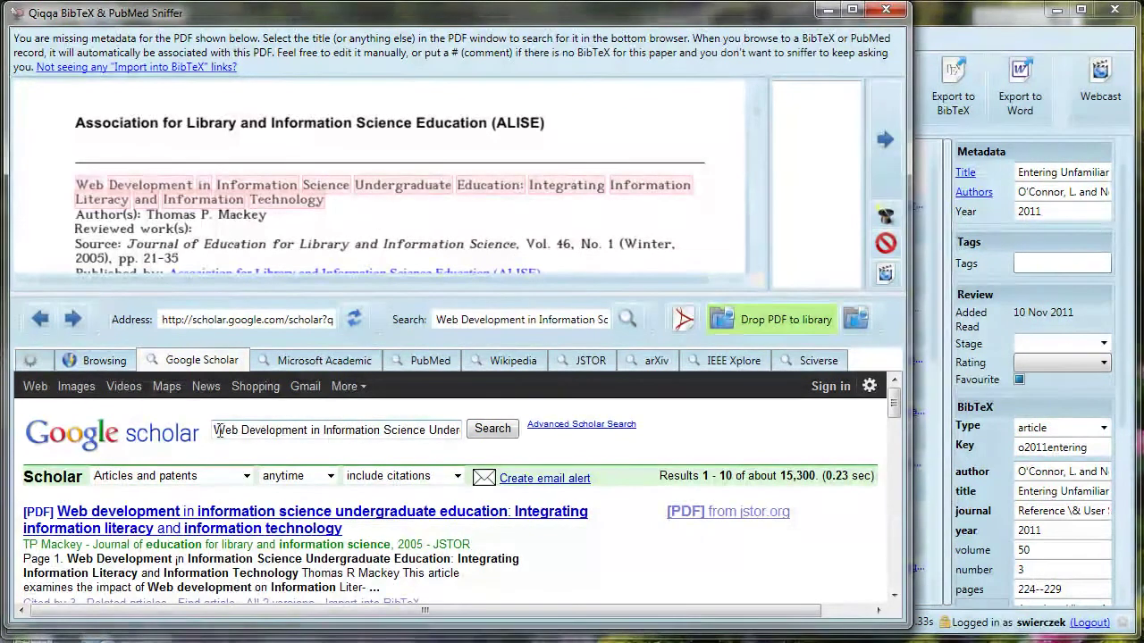
left_click_drag(219, 431, 525, 454)
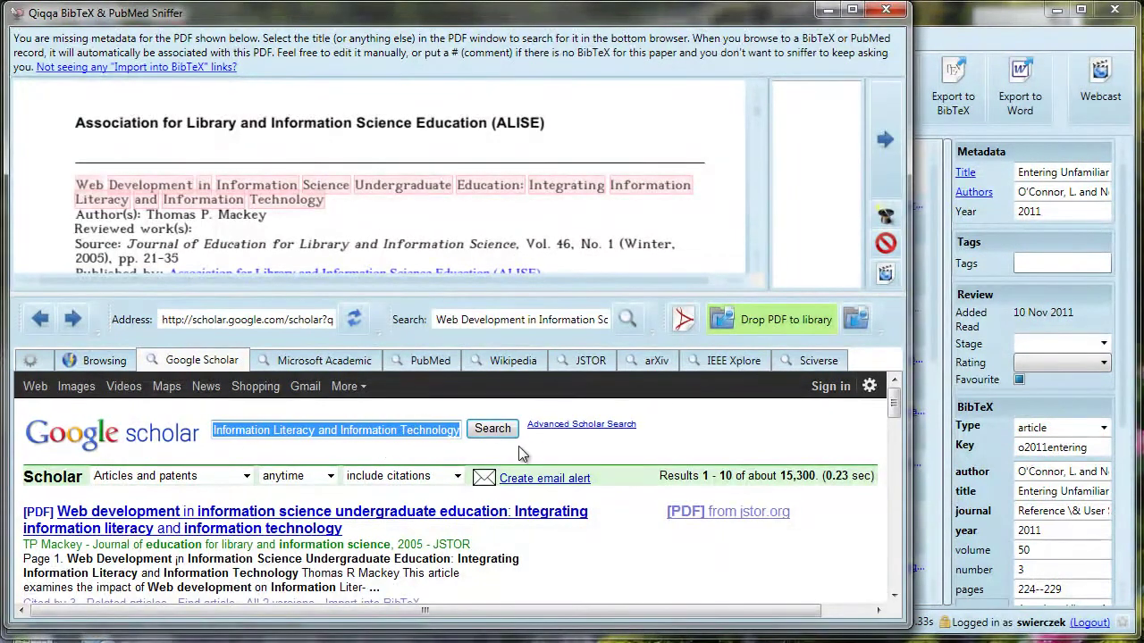
left_click(529, 560)
Step: Import the matching record's BibTeX (2005, pages 21–35) and go to the next paper
scroll(487, 547, "down", 1)
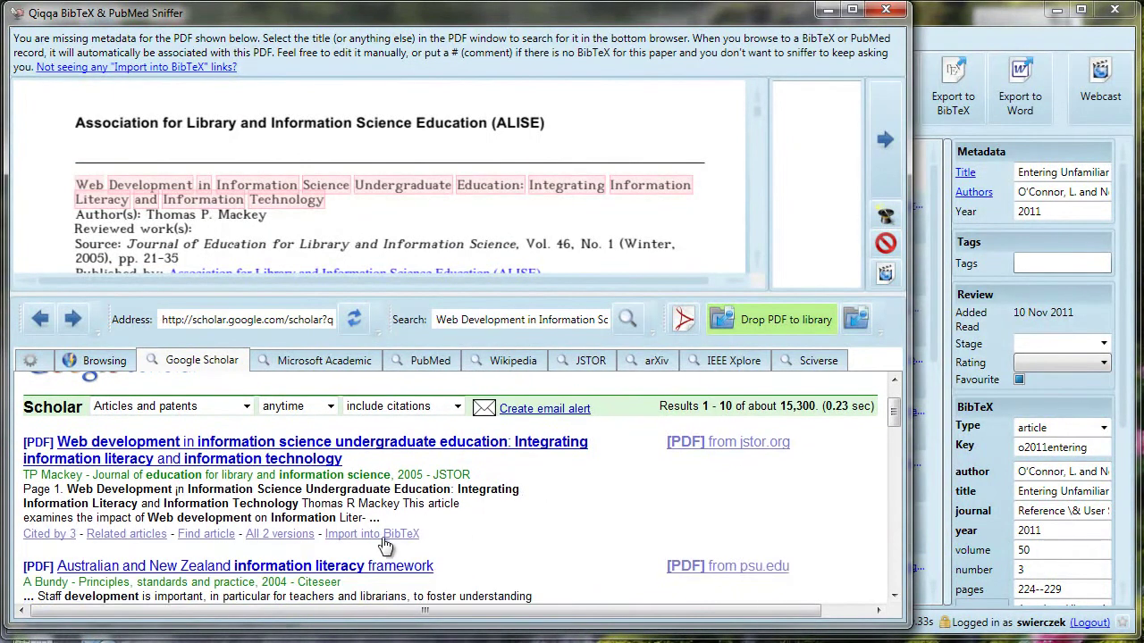
left_click(386, 535)
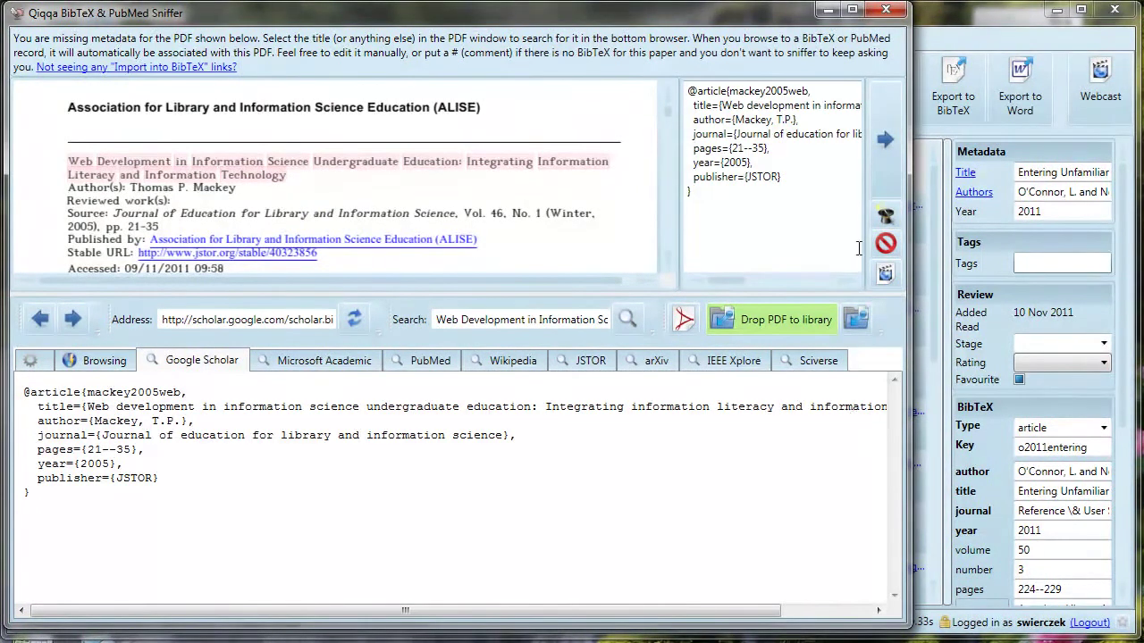
left_click(885, 140)
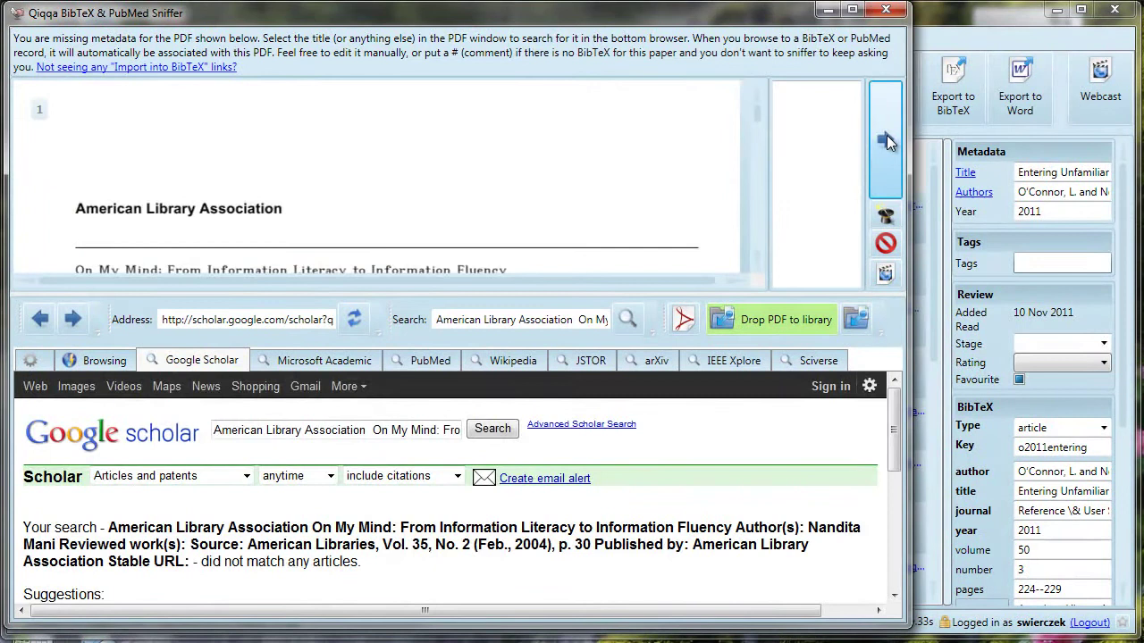
Step: Skip ahead and import the Scholar BibTeX record for the Contradictory Coupling paper
left_click(887, 135)
left_click_drag(432, 531, 30, 501)
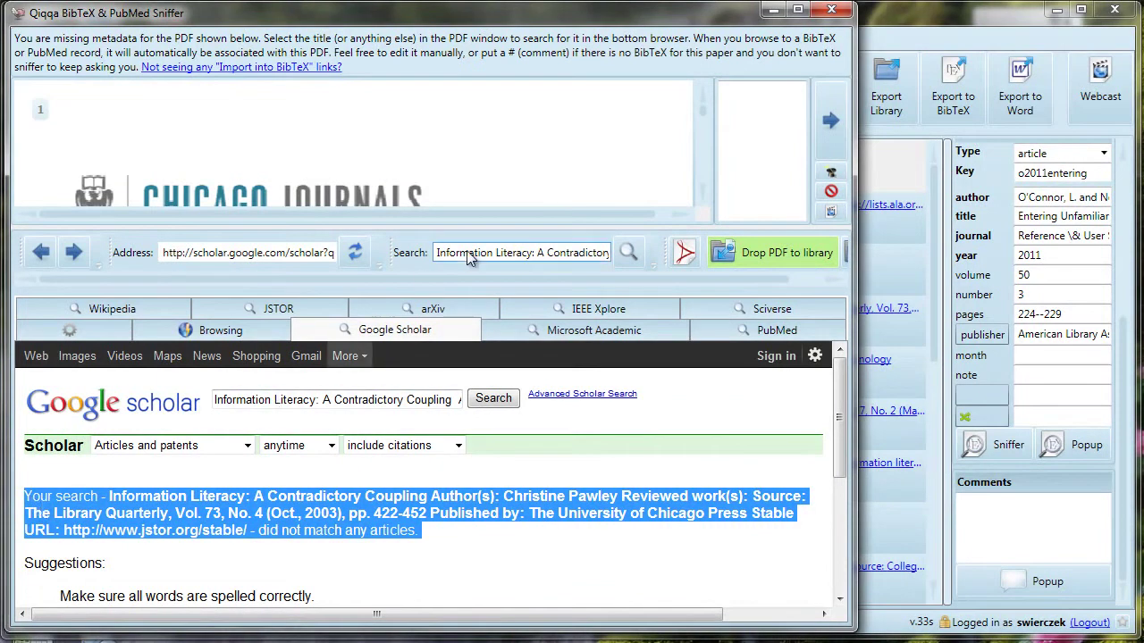
scroll(703, 200, "down", 2)
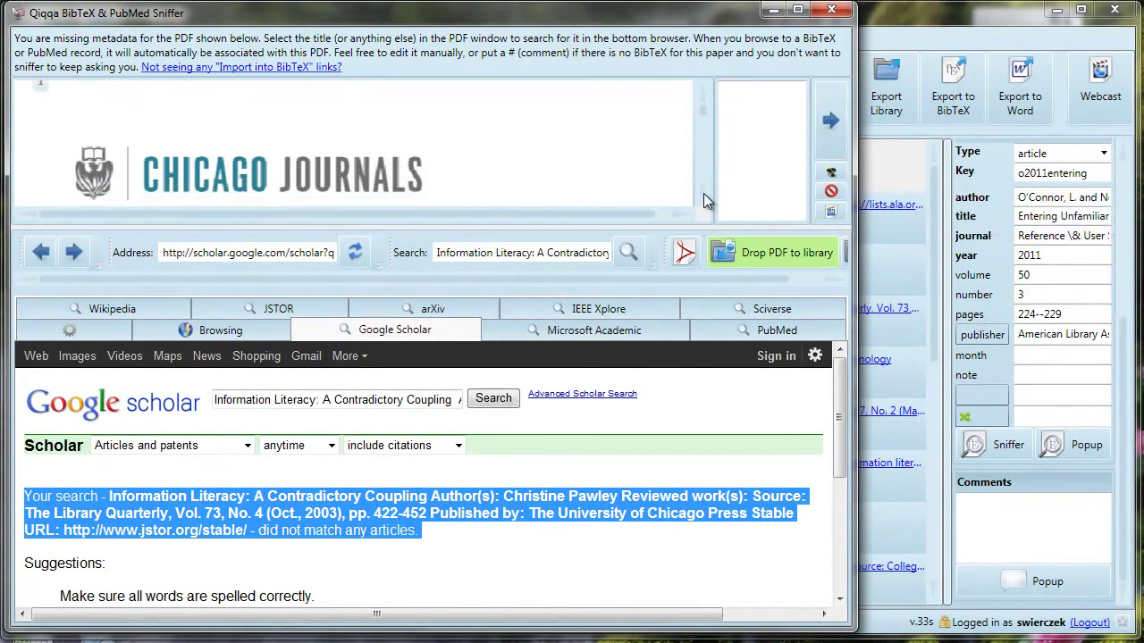
scroll(703, 194, "down", 3)
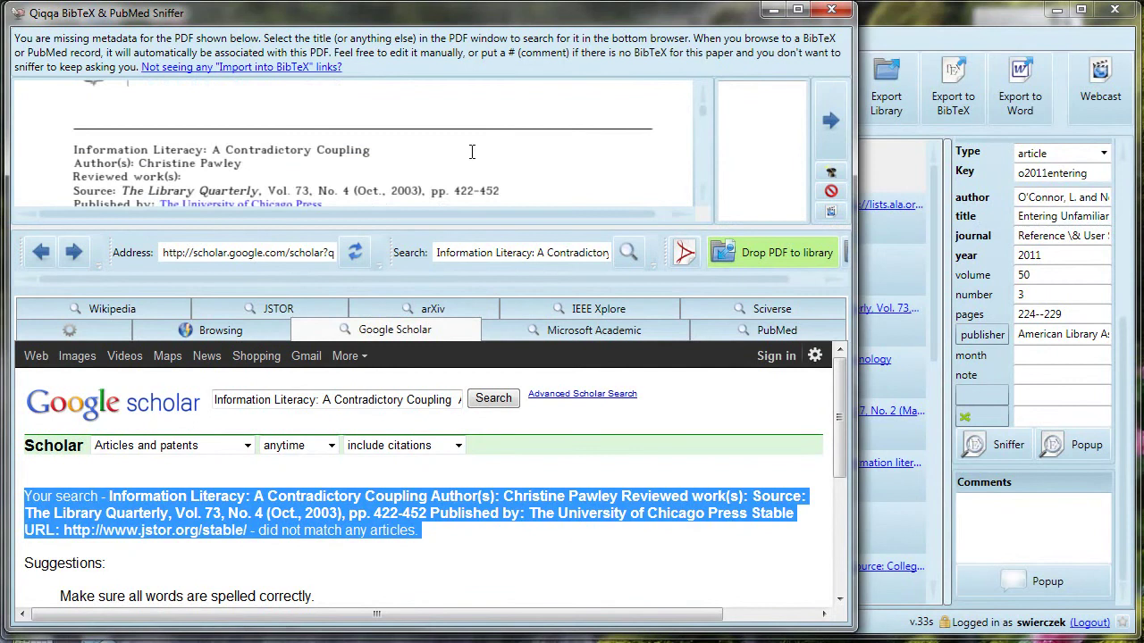
left_click_drag(374, 150, 75, 152)
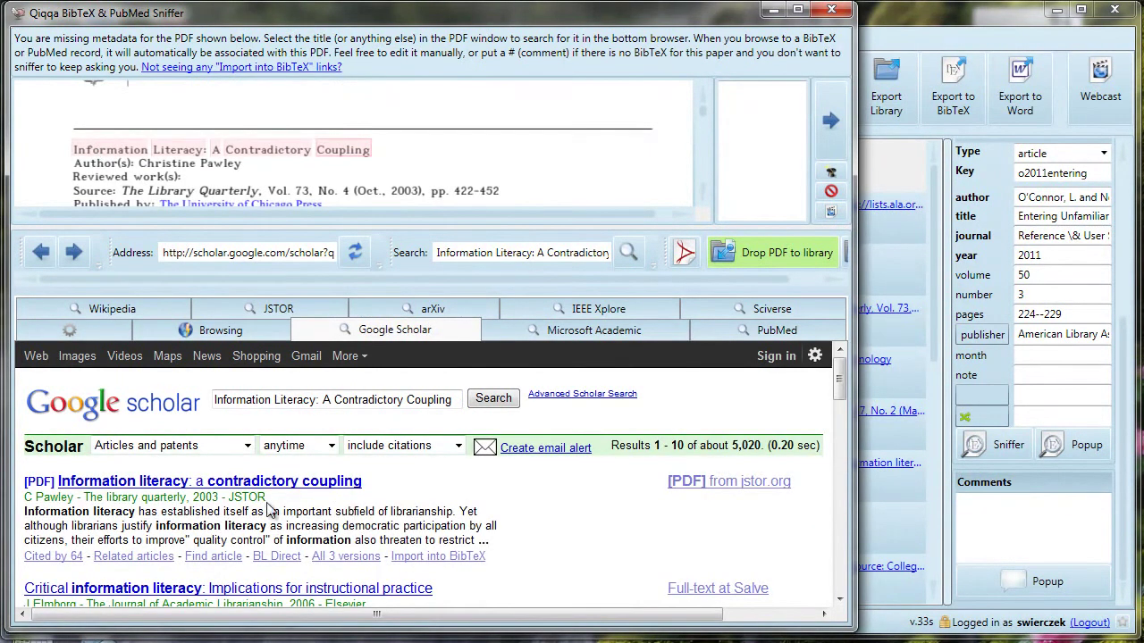
left_click(431, 557)
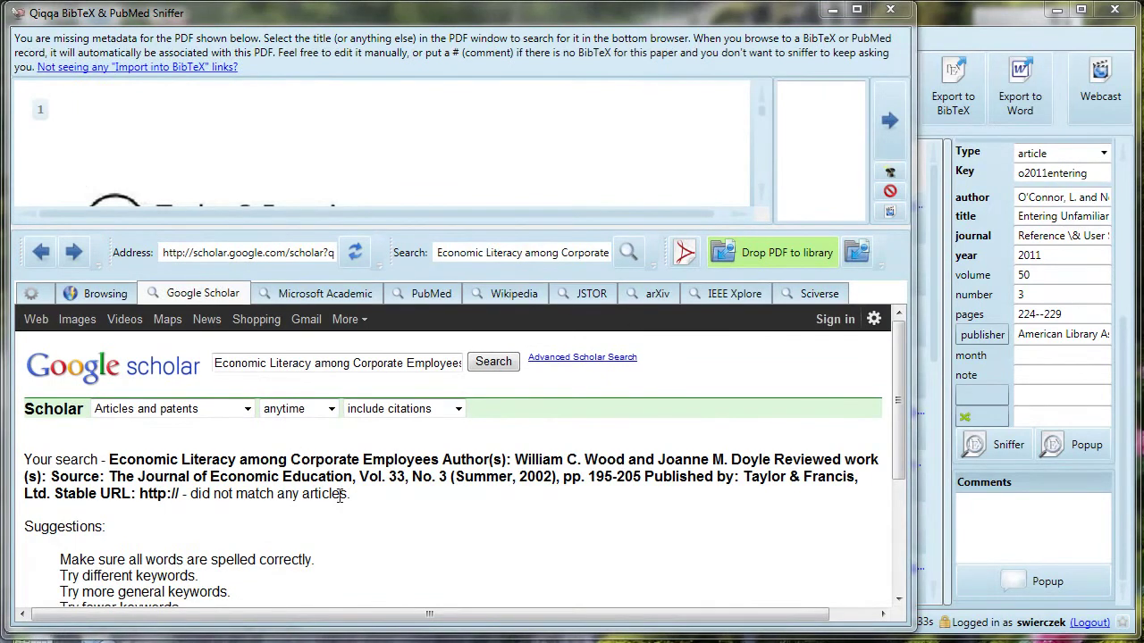
Step: Search the Economic Literacy title and import its BibTeX (2002, pages 195–205), then advance
scroll(761, 198, "down", 3)
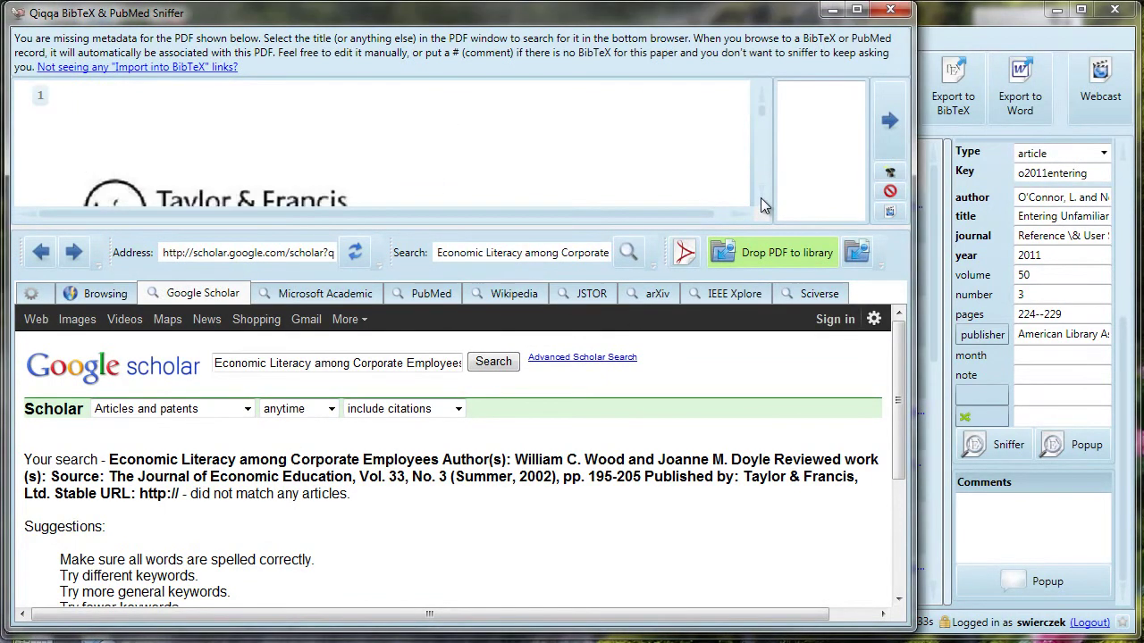
scroll(396, 197, "down", 3)
left_click_drag(80, 113, 380, 105)
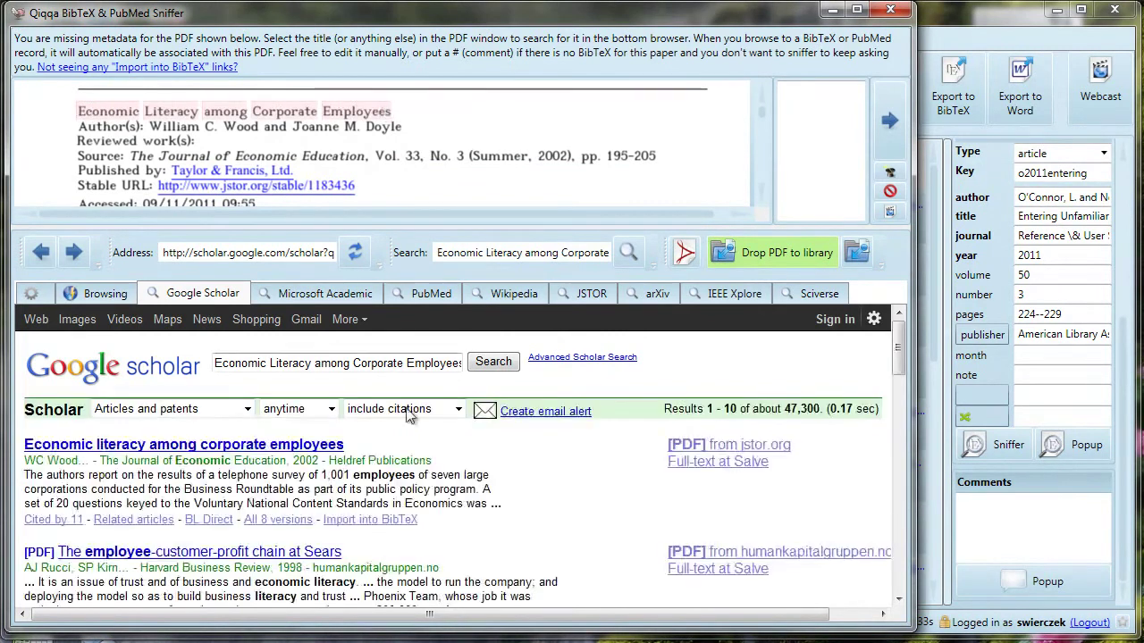
left_click(382, 520)
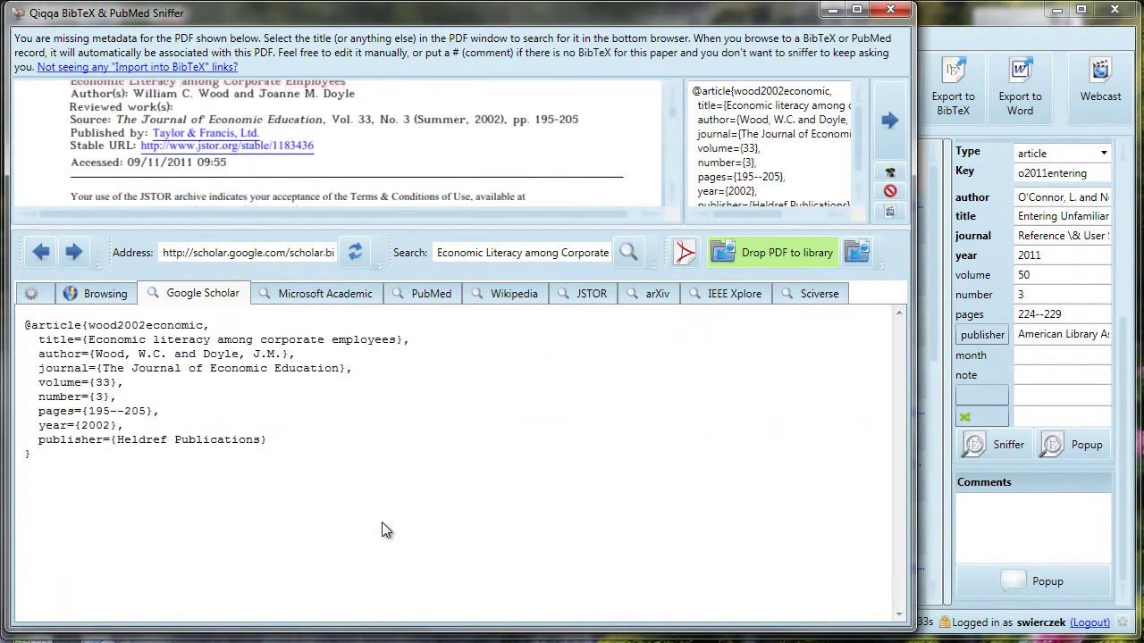
left_click(889, 123)
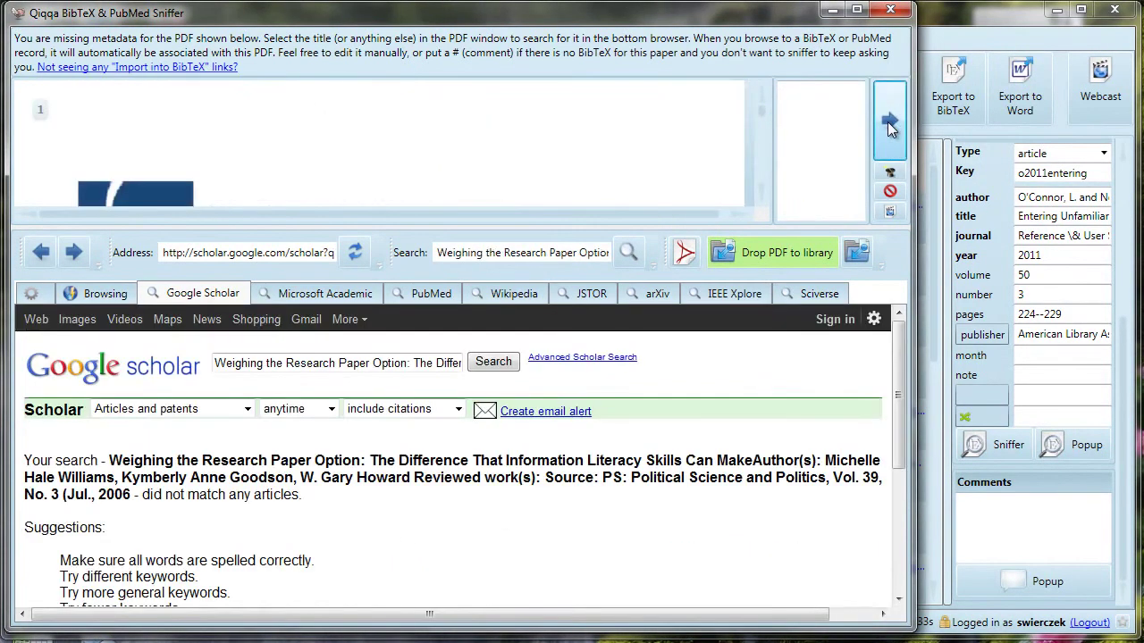
Step: Enable auto-browse and search the 'Weighing the Research Paper Option' title to attach its 2006 record
left_click(889, 174)
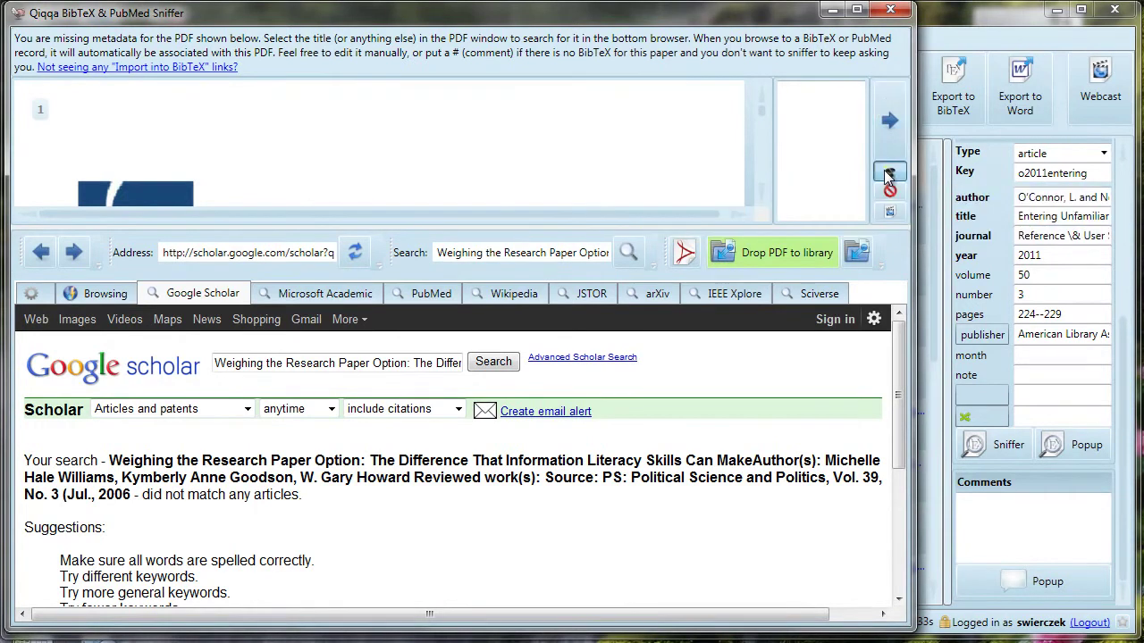
scroll(373, 146, "down", 5)
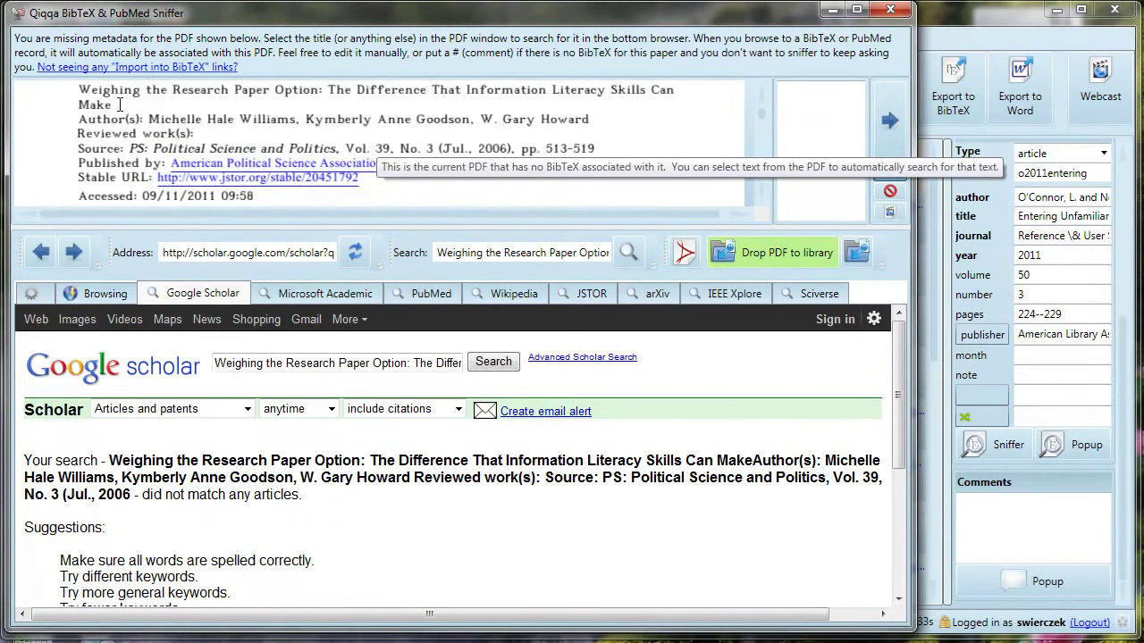
left_click_drag(80, 89, 122, 104)
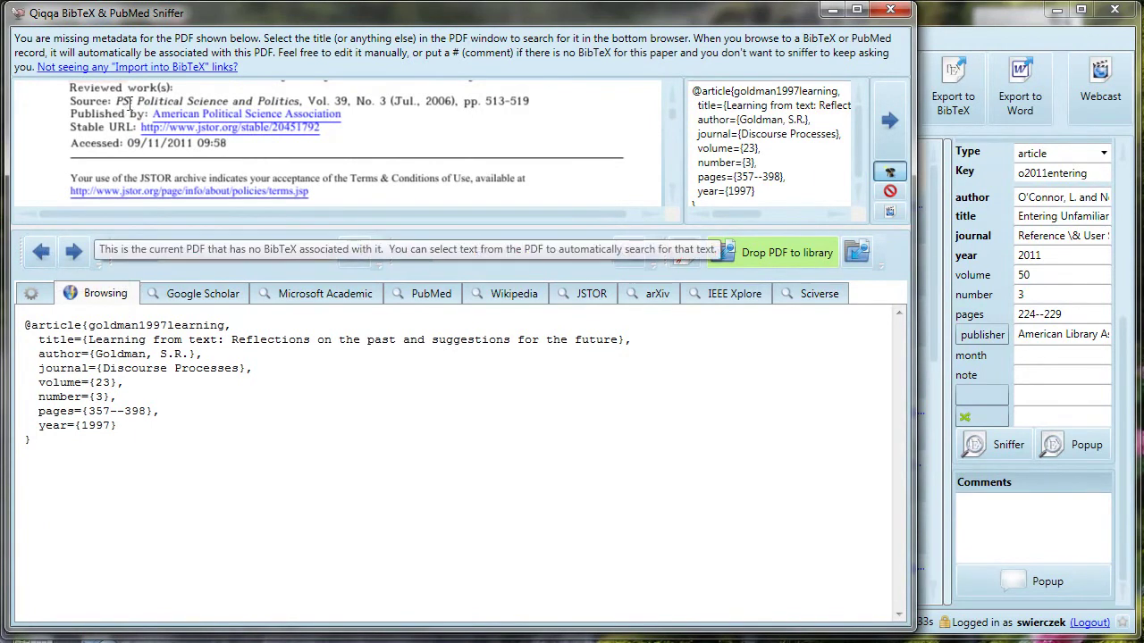
double_click(367, 101)
scroll(371, 112, "up", 2)
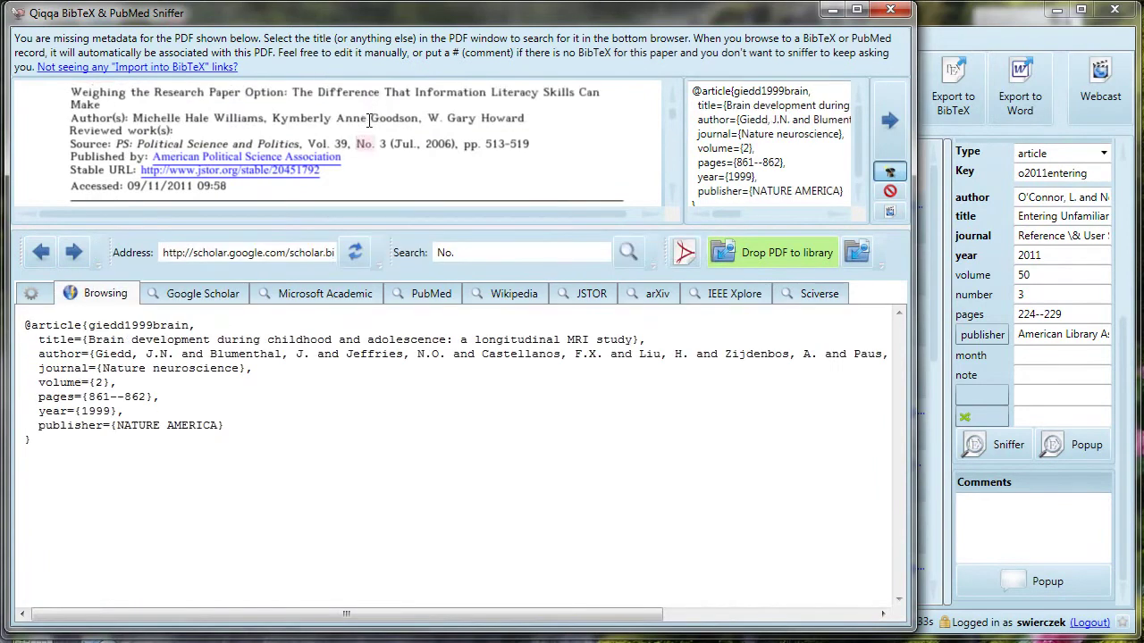
left_click_drag(110, 146, 71, 135)
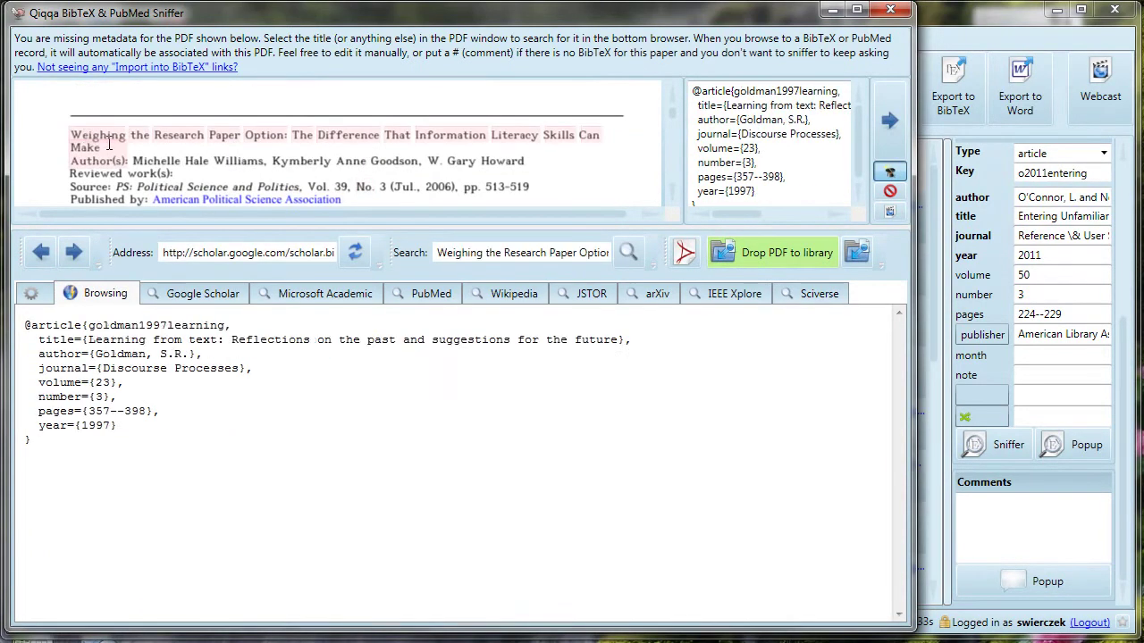
double_click(79, 136)
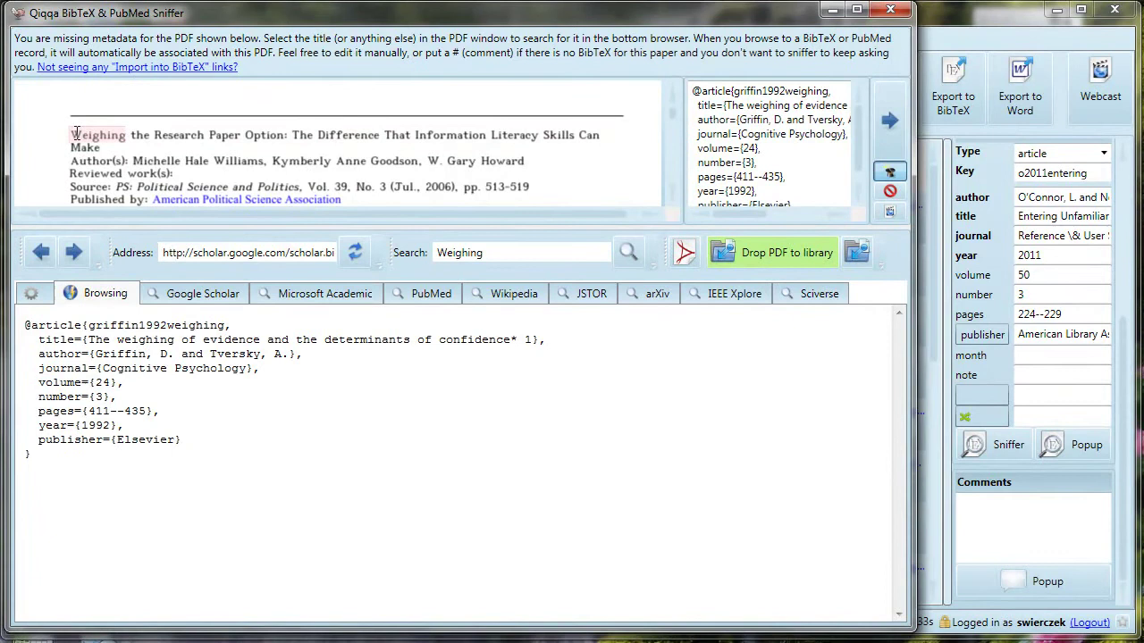
left_click_drag(75, 132, 558, 137)
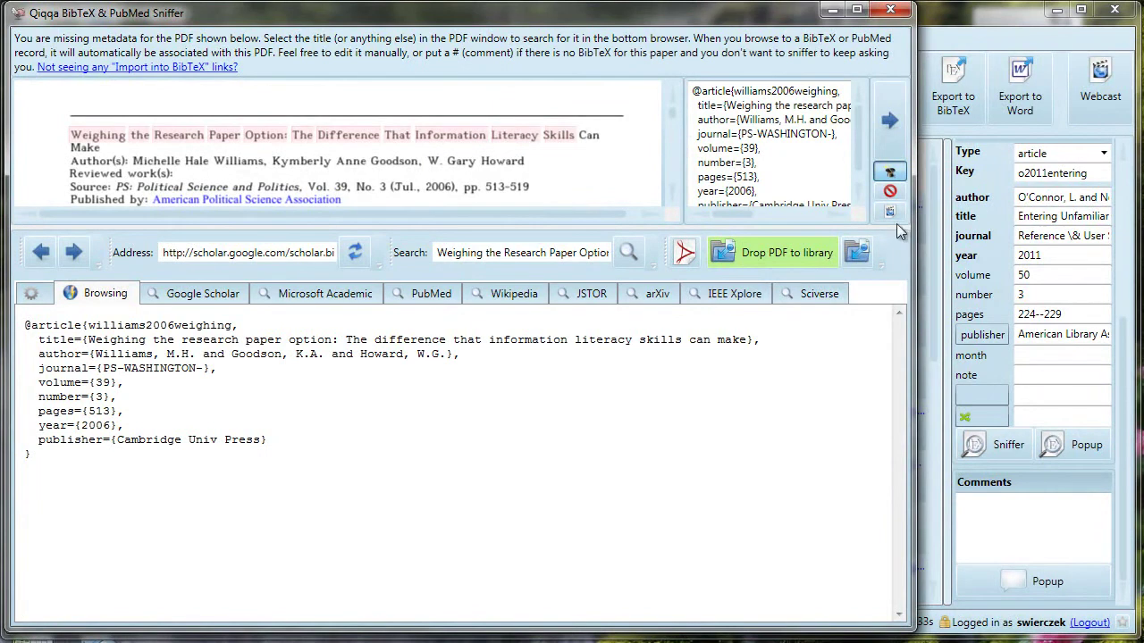
left_click(888, 120)
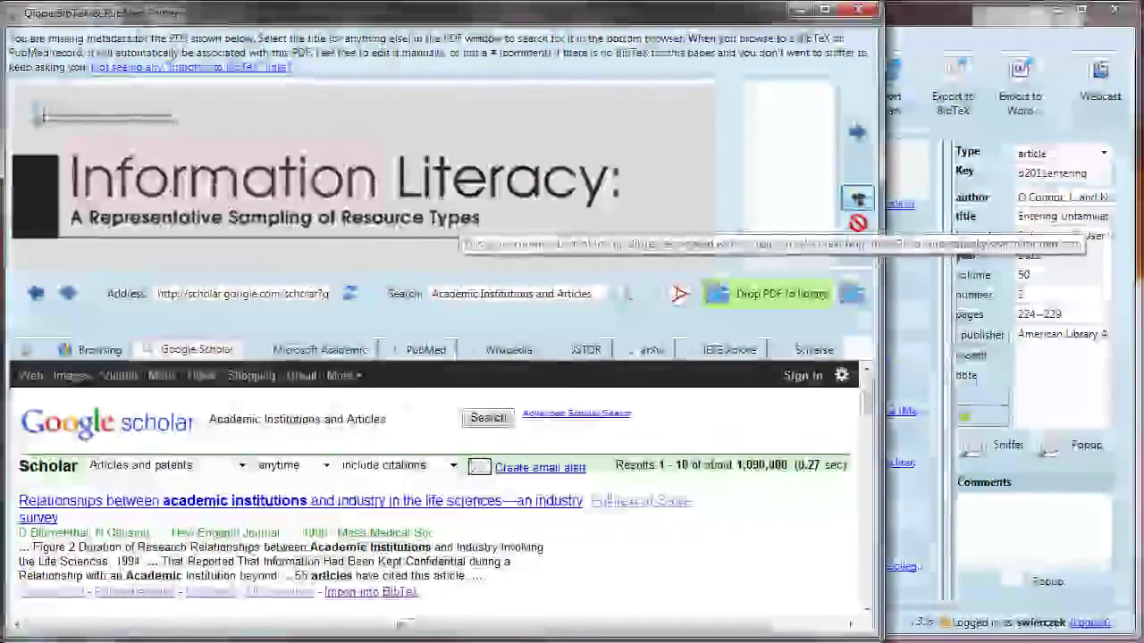
Step: Search 'Information Literacy Computer in libraries' and delete the wrong 1994 Network Literacy BibTeX record
left_click_drag(81, 182, 468, 228)
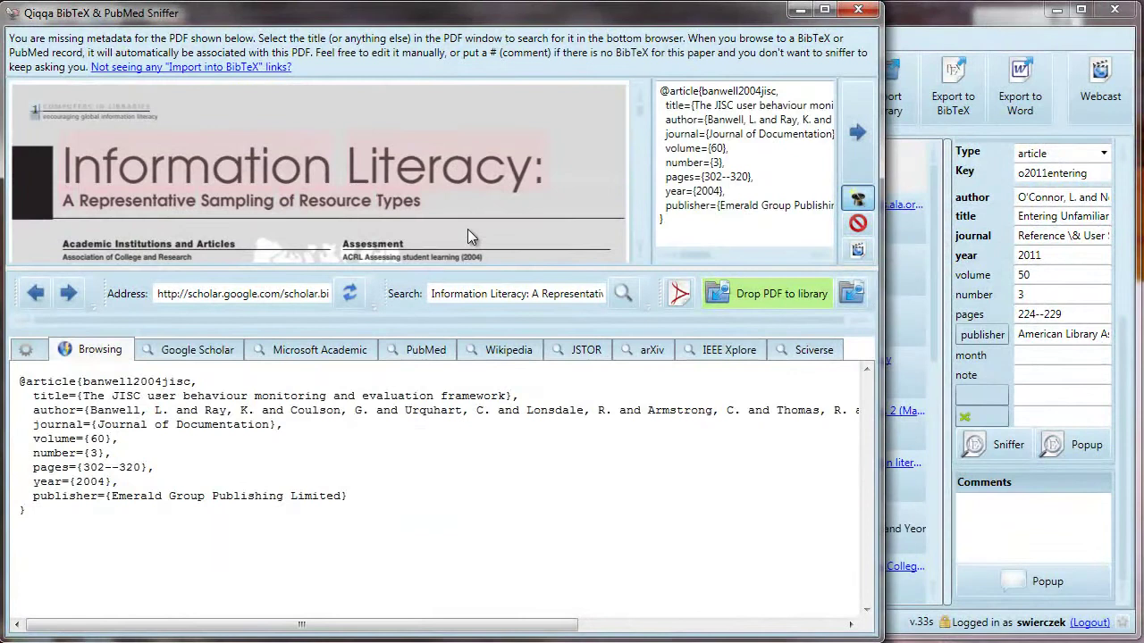
left_click_drag(514, 401, 69, 396)
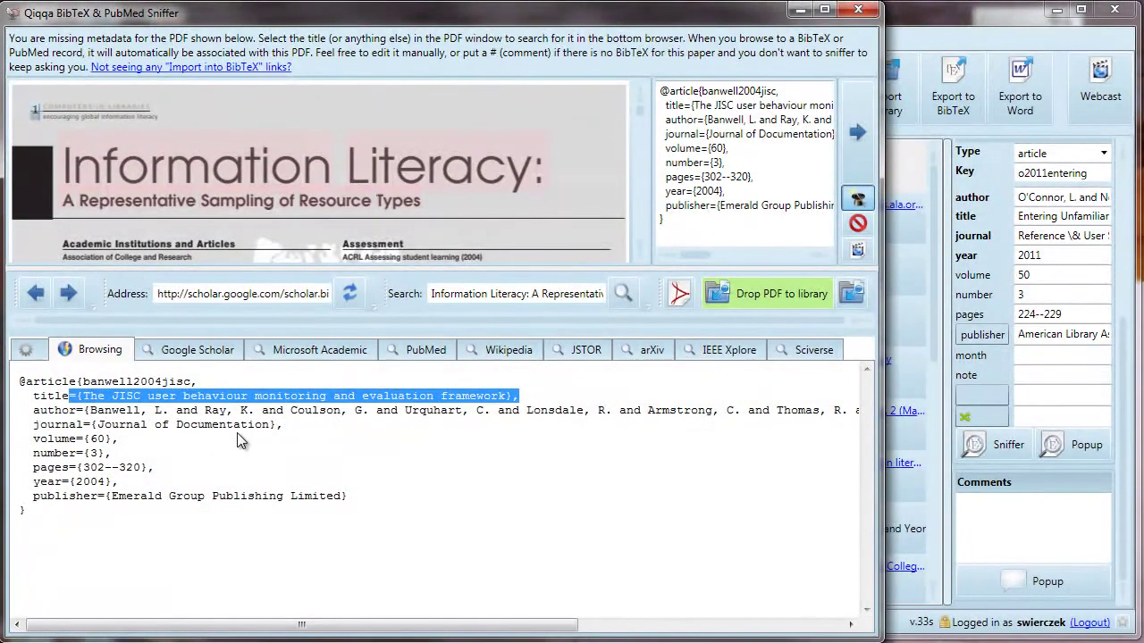
left_click(456, 294)
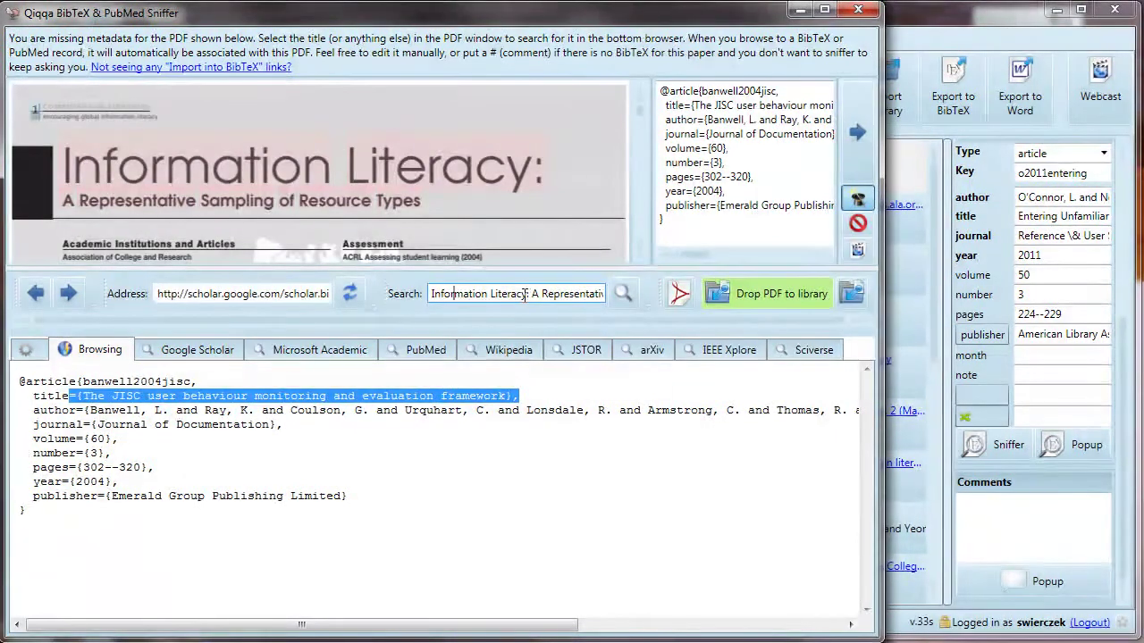
left_click_drag(524, 294, 664, 324)
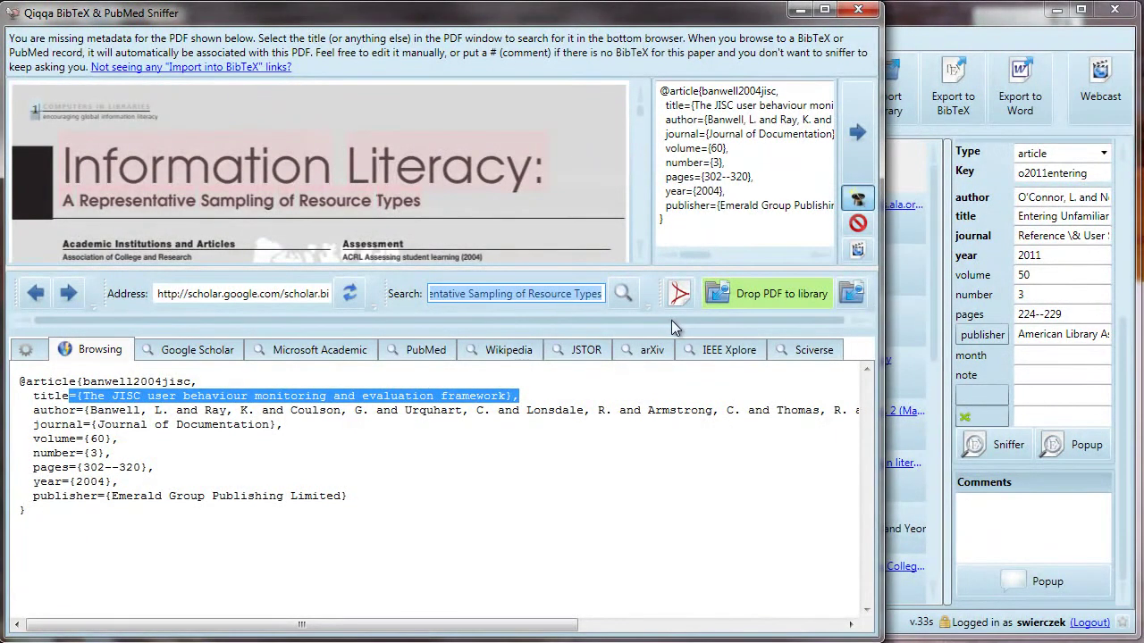
type("Information Literacy C")
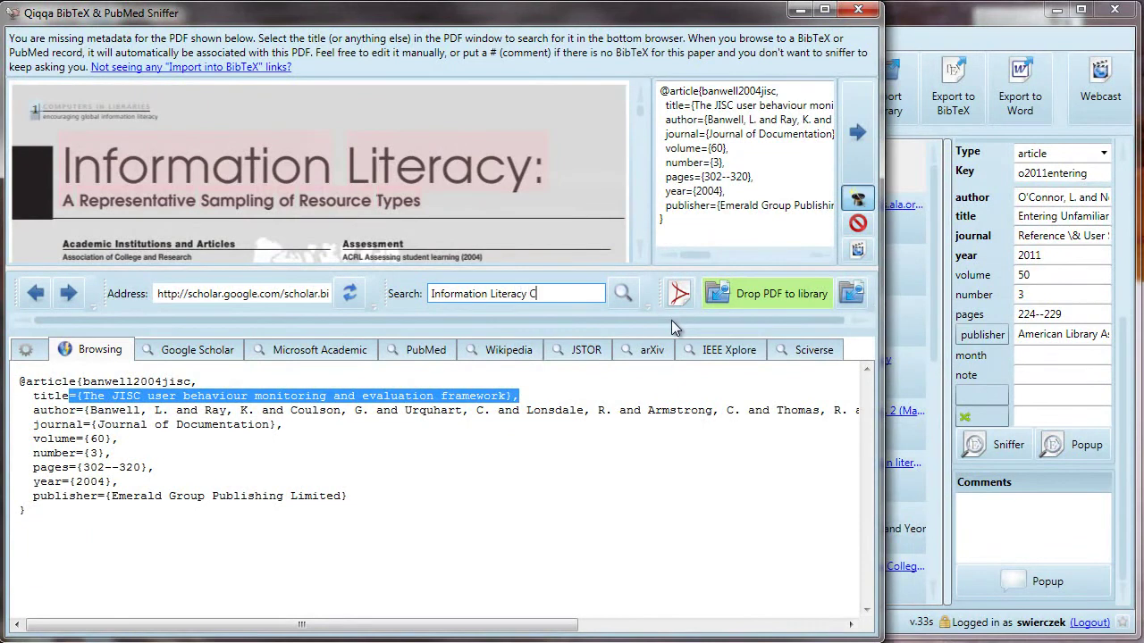
type("omputer in lib")
type("rarie")
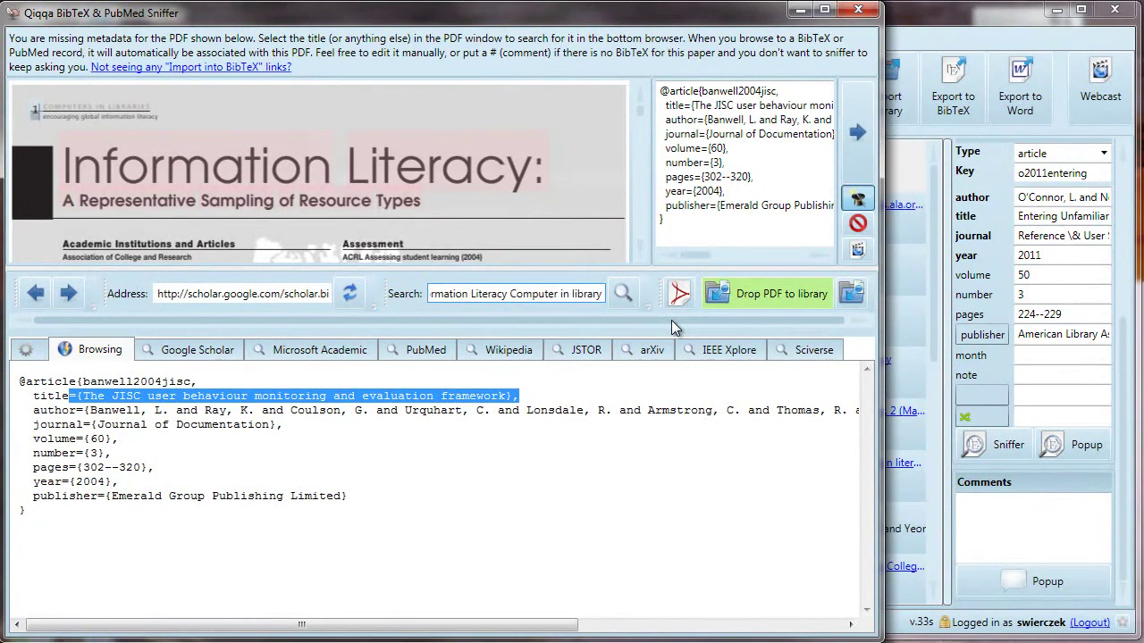
type("s")
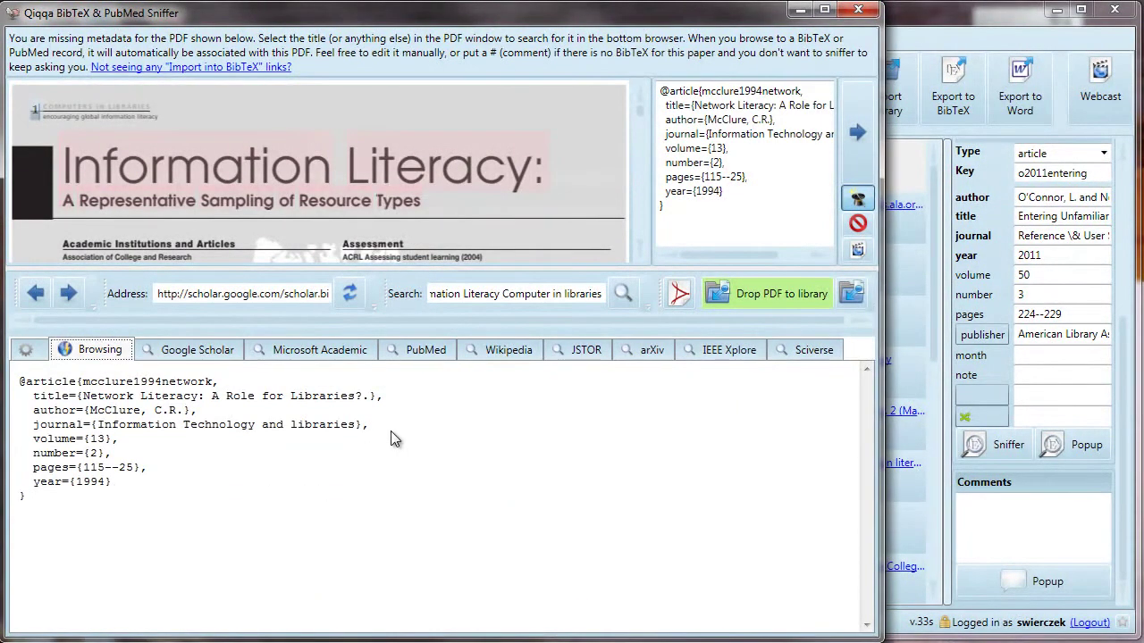
left_click_drag(723, 192, 636, 76)
key("Delete")
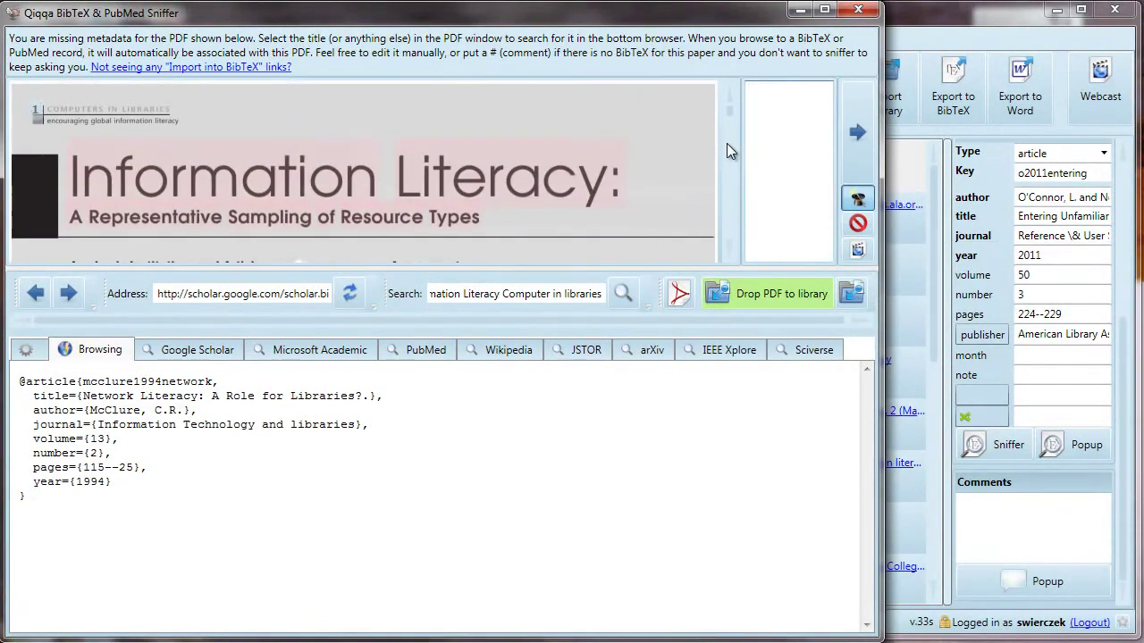
Step: Leave the sniffer and open 'Academic Institutions and Articles' from the library list
left_click(851, 140)
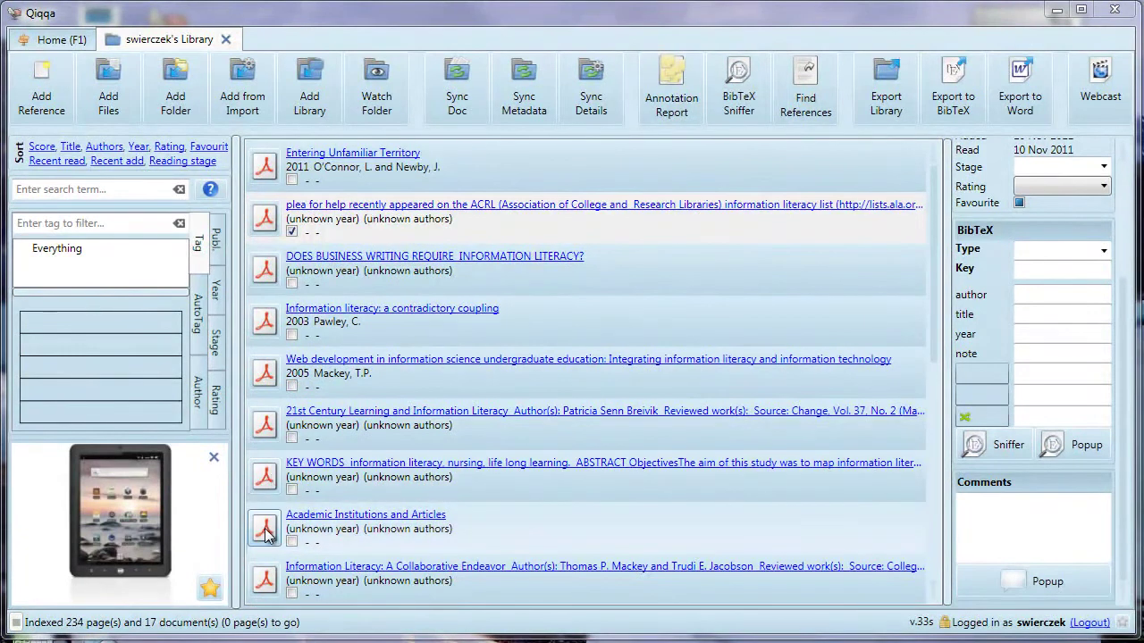
mouse_move(272, 529)
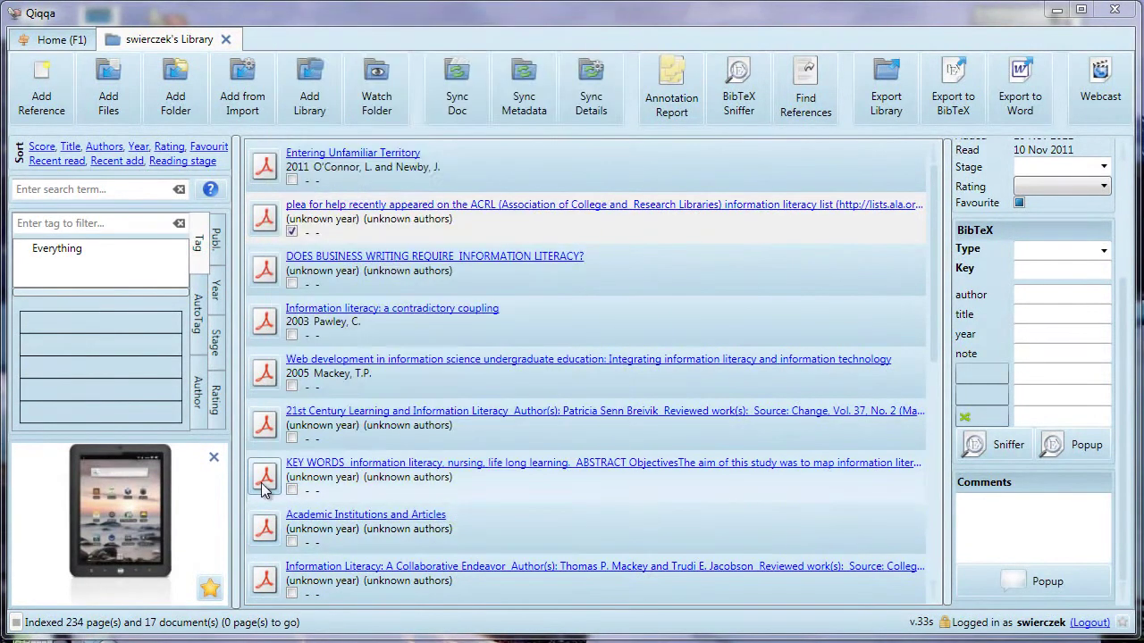
mouse_move(264, 488)
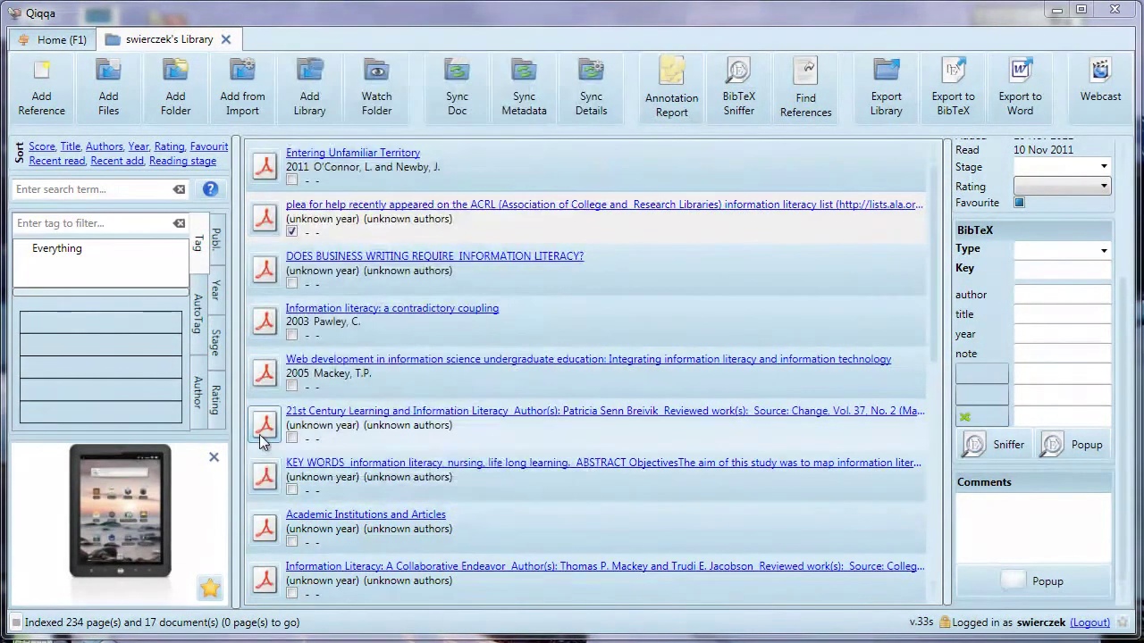
mouse_move(264, 441)
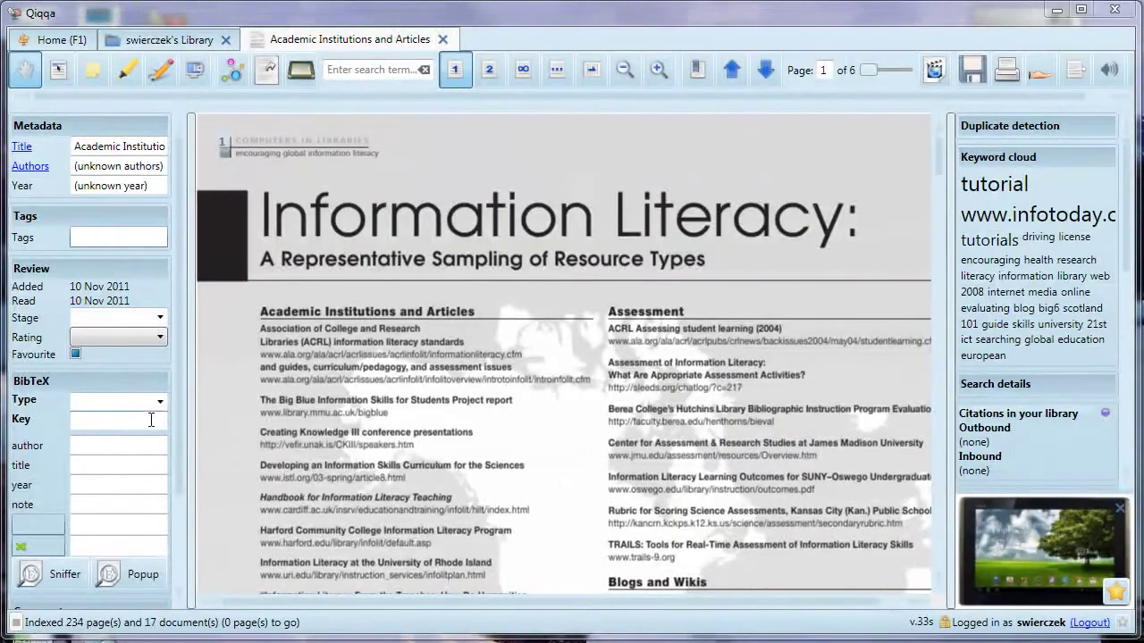
Step: Set entry type article with title 'Information literacy: a representative sampling of resource types'
left_click(159, 404)
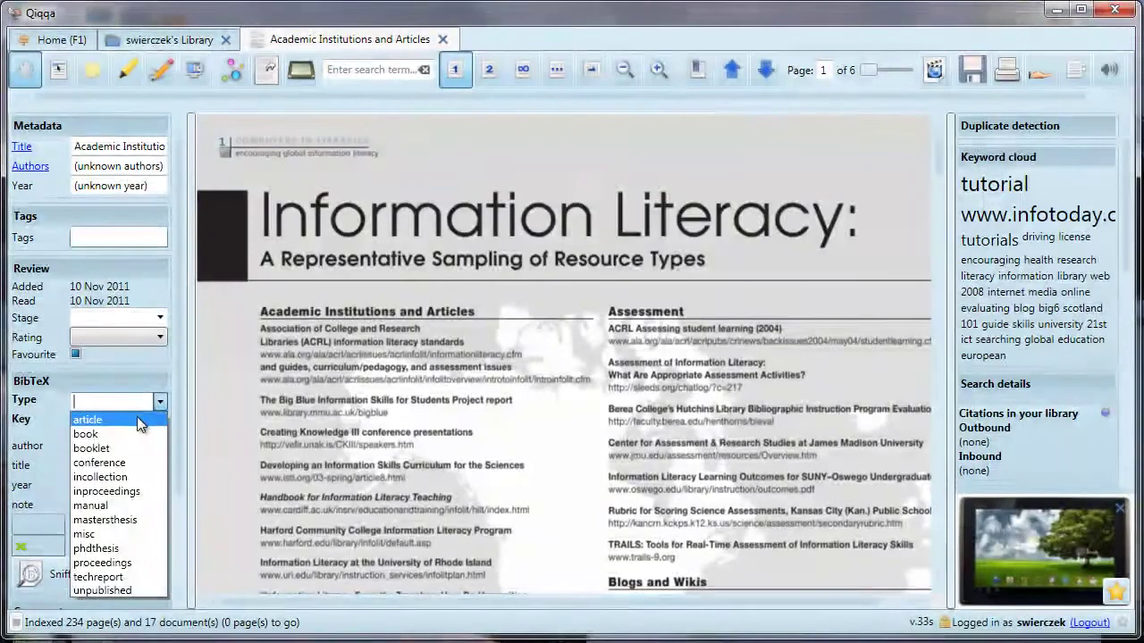
left_click(137, 416)
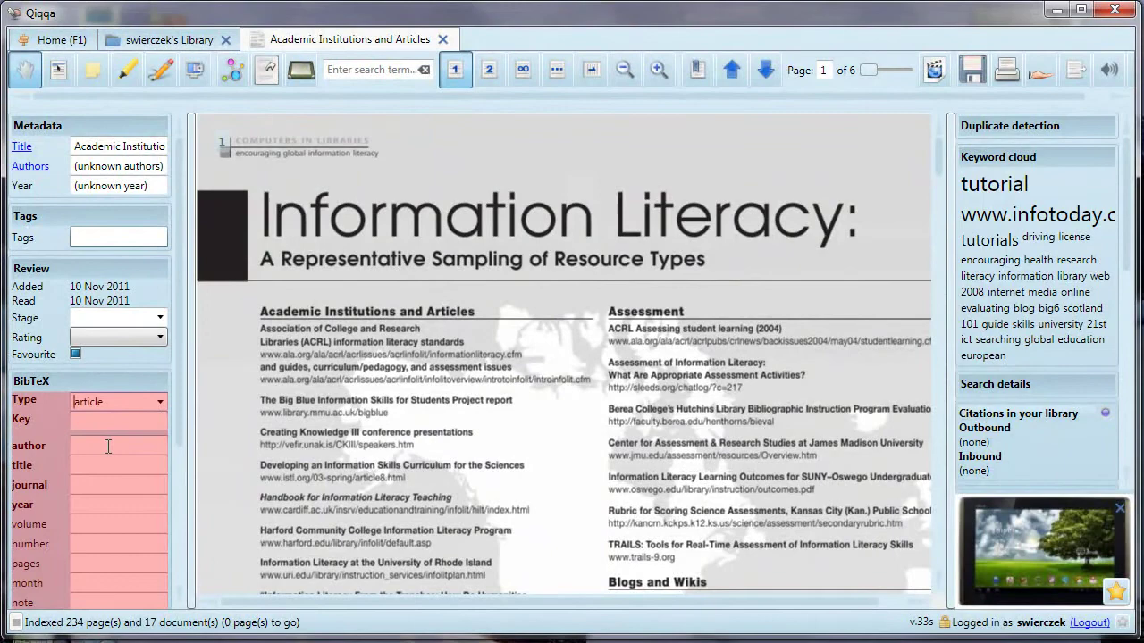
left_click(108, 447)
type("Informayion")
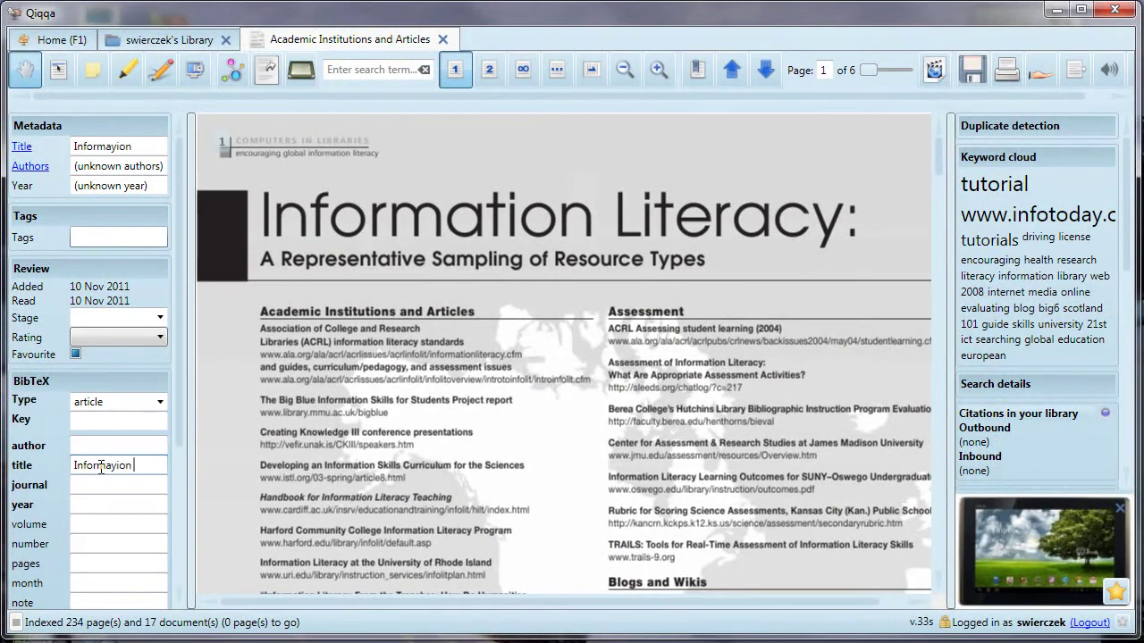
key("BackSpace")
key("BackSpace")
key("BackSpace")
type("tion")
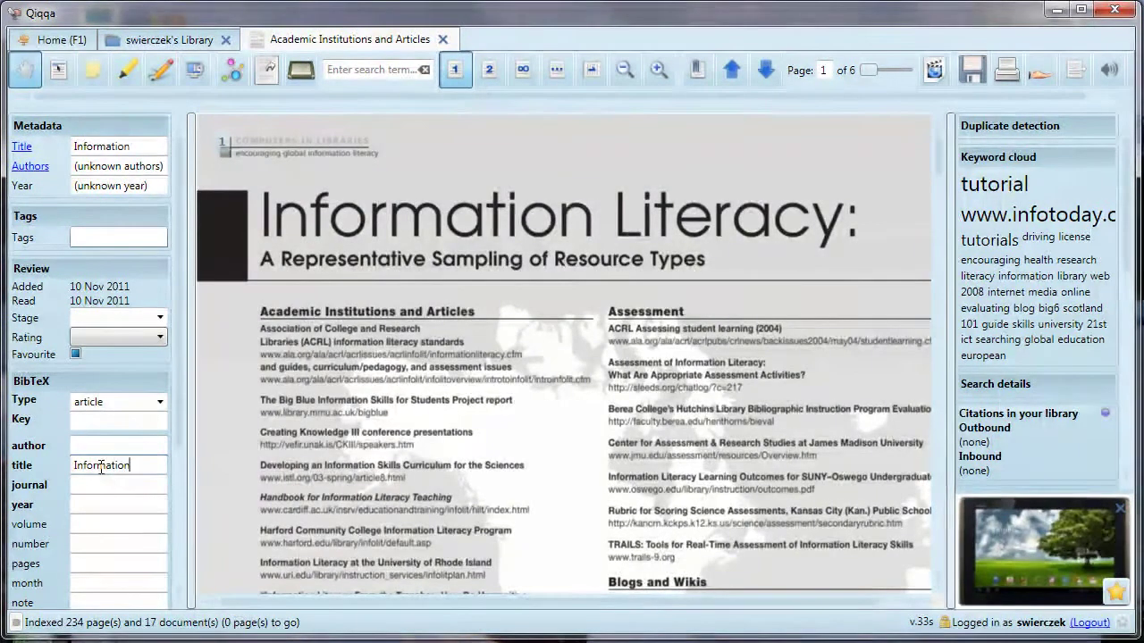
type(" literacy")
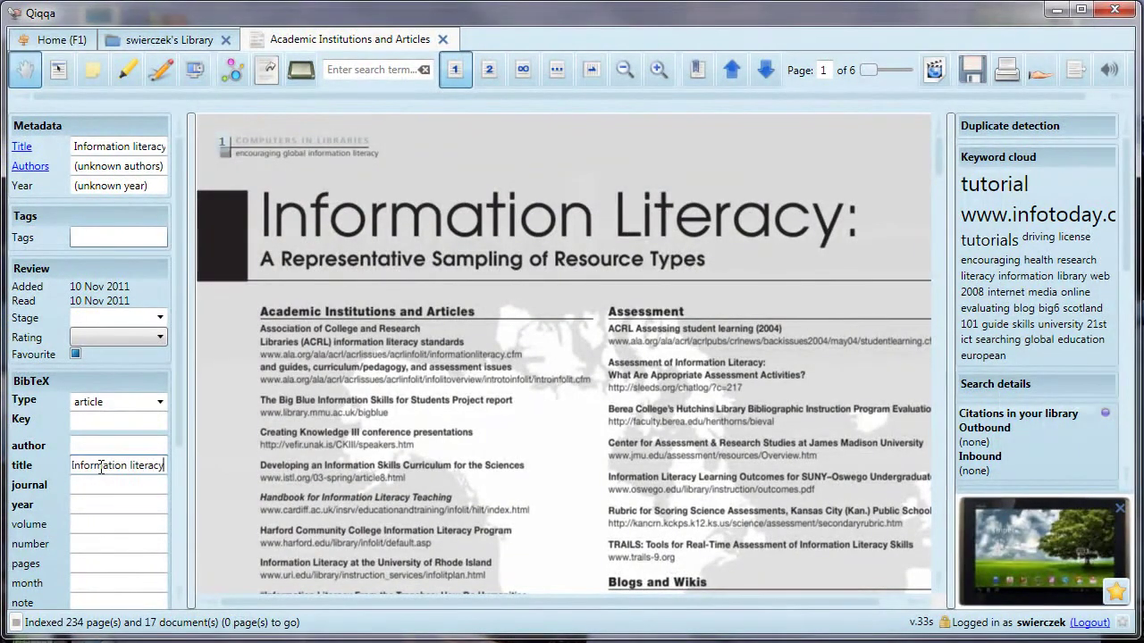
type(": a represent")
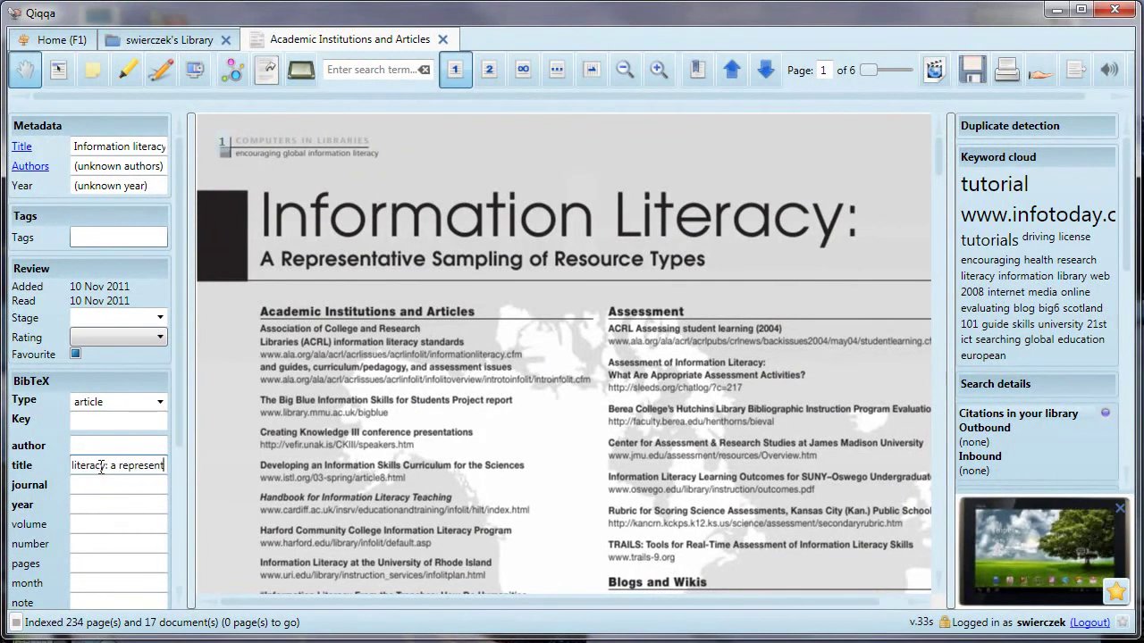
type("ative sampling ")
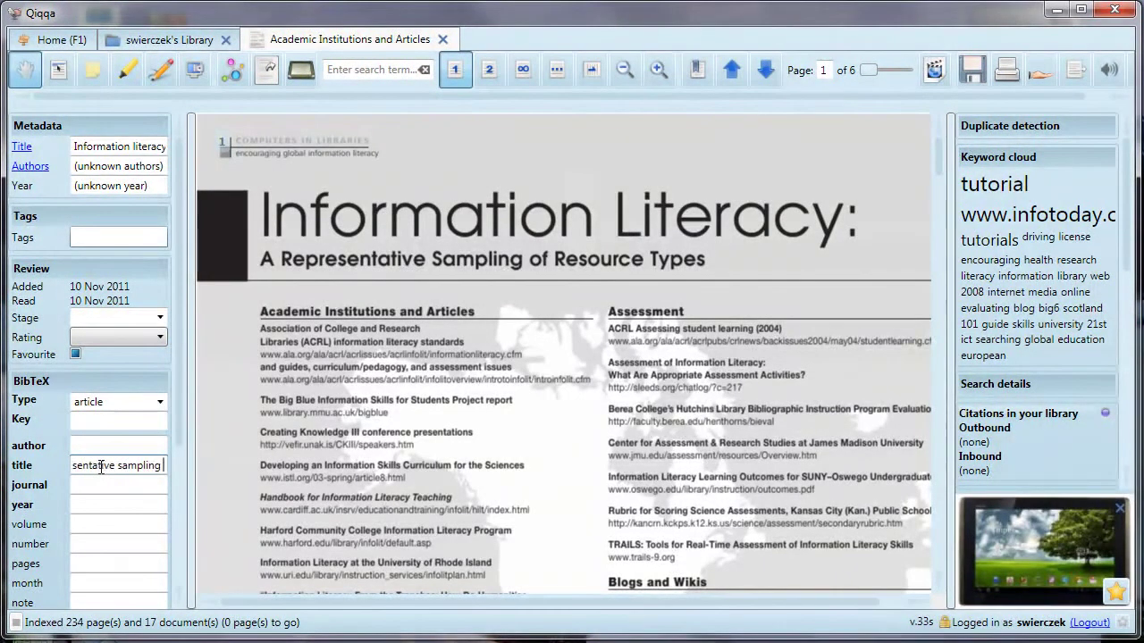
type("of resource types")
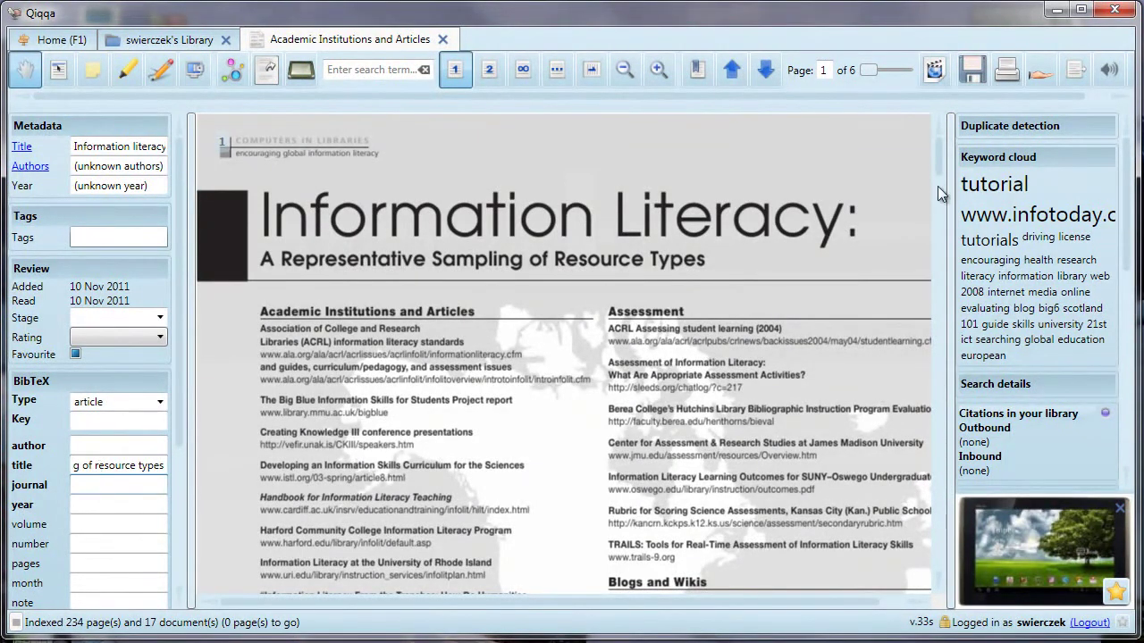
Step: Enter journal Computers in libraries, year 2008, volume 28, number 10, pages 28-32, month Nov/Dec
left_click_drag(934, 165, 939, 189)
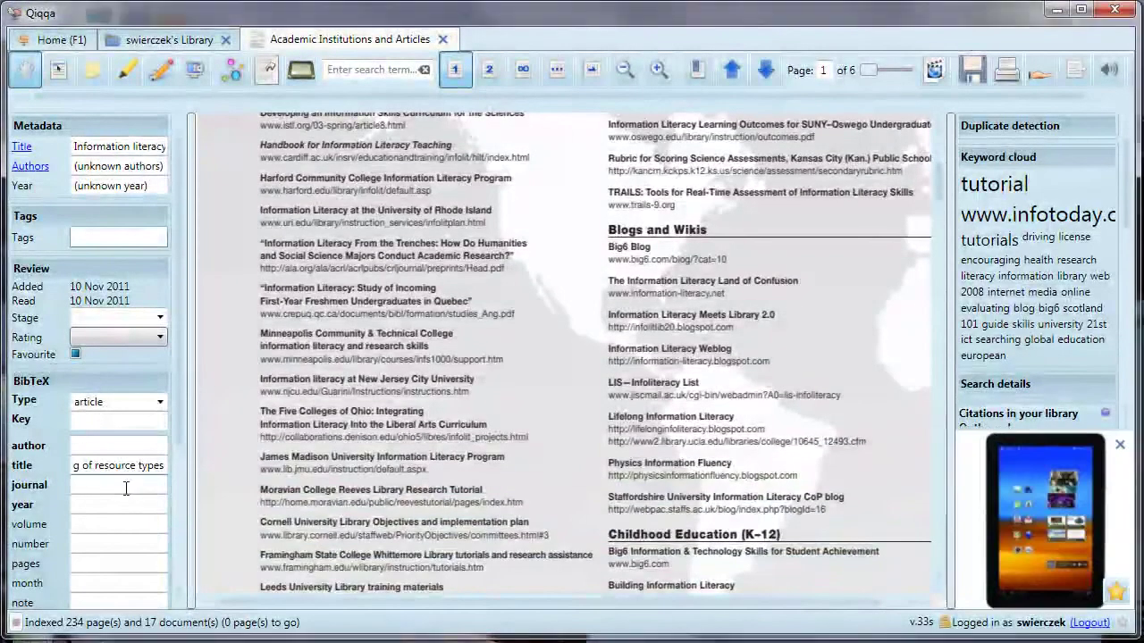
type("Computers in ")
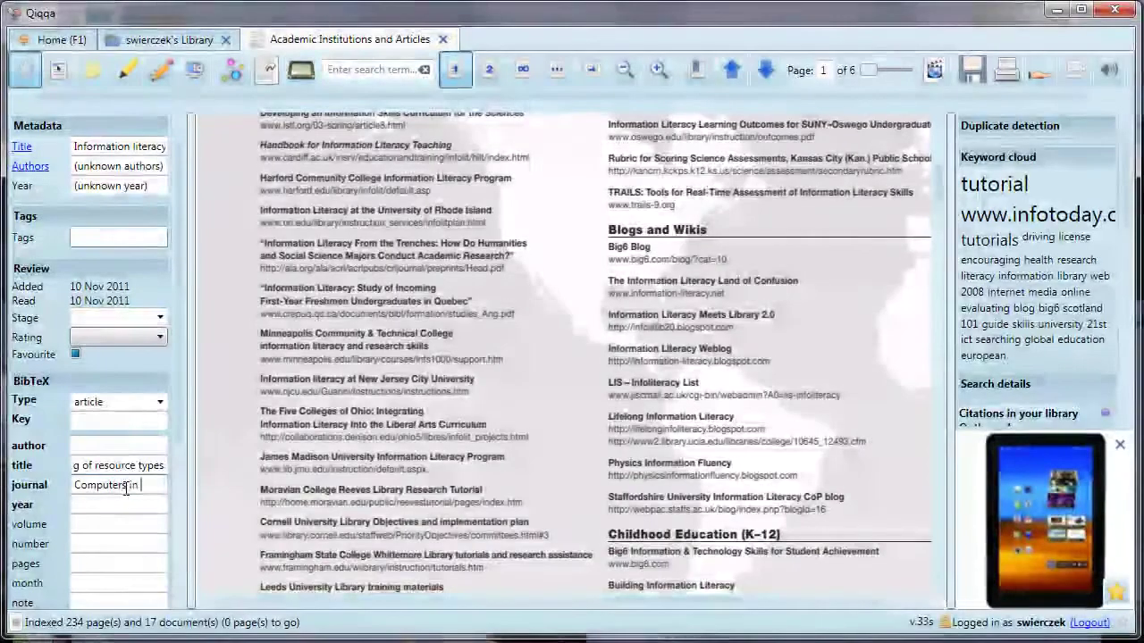
type("libraries")
key("Tab")
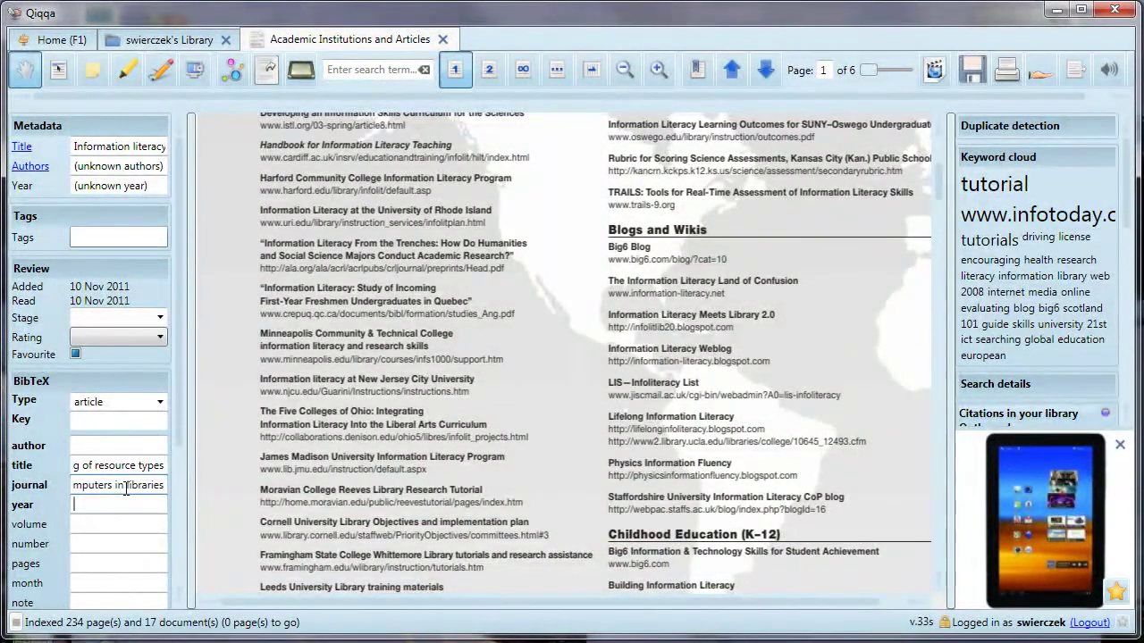
type("2008")
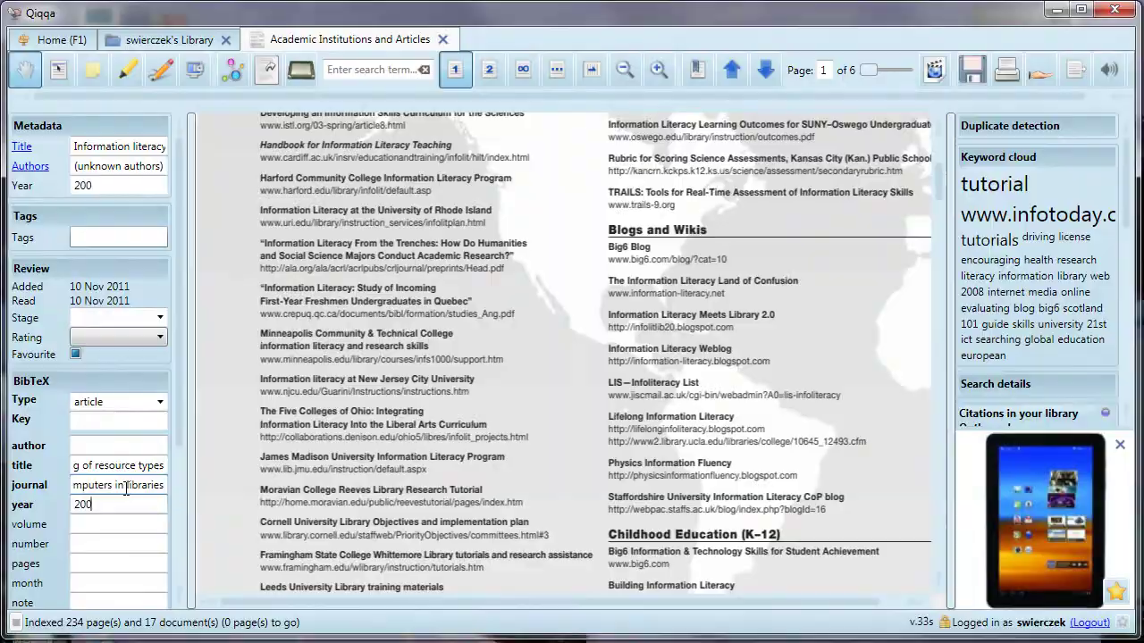
key("Tab")
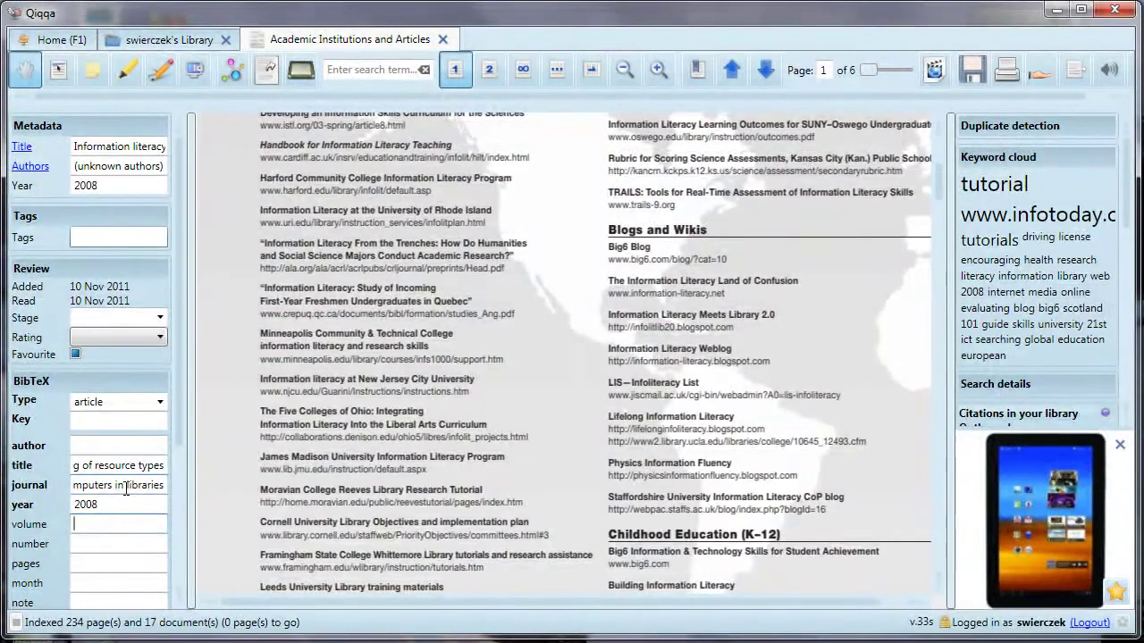
type("28")
key("Tab")
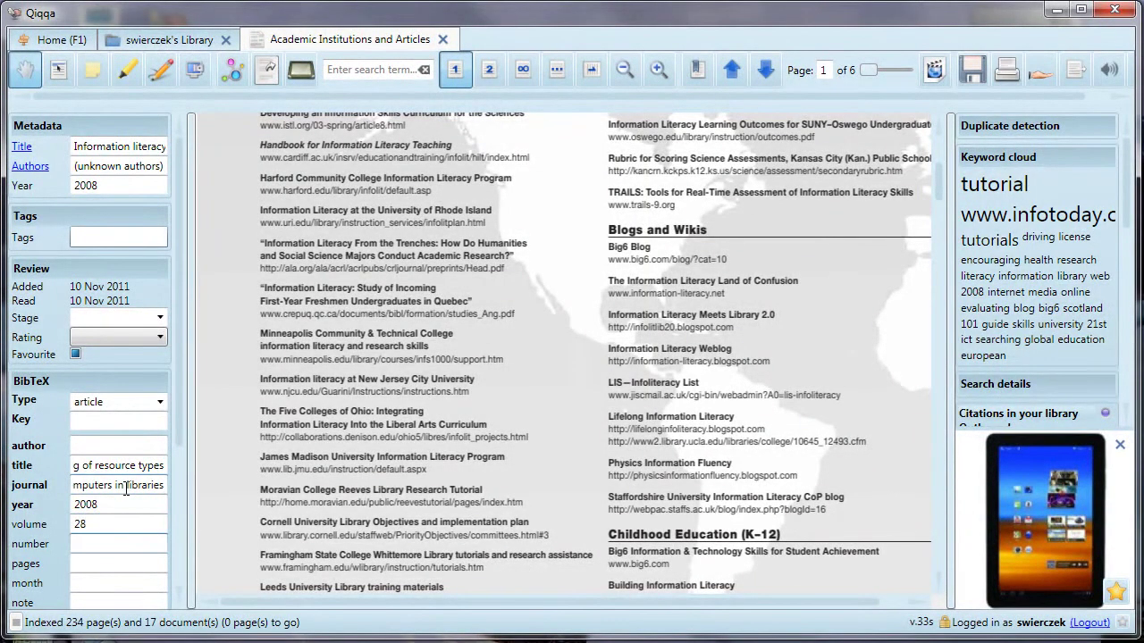
type("10")
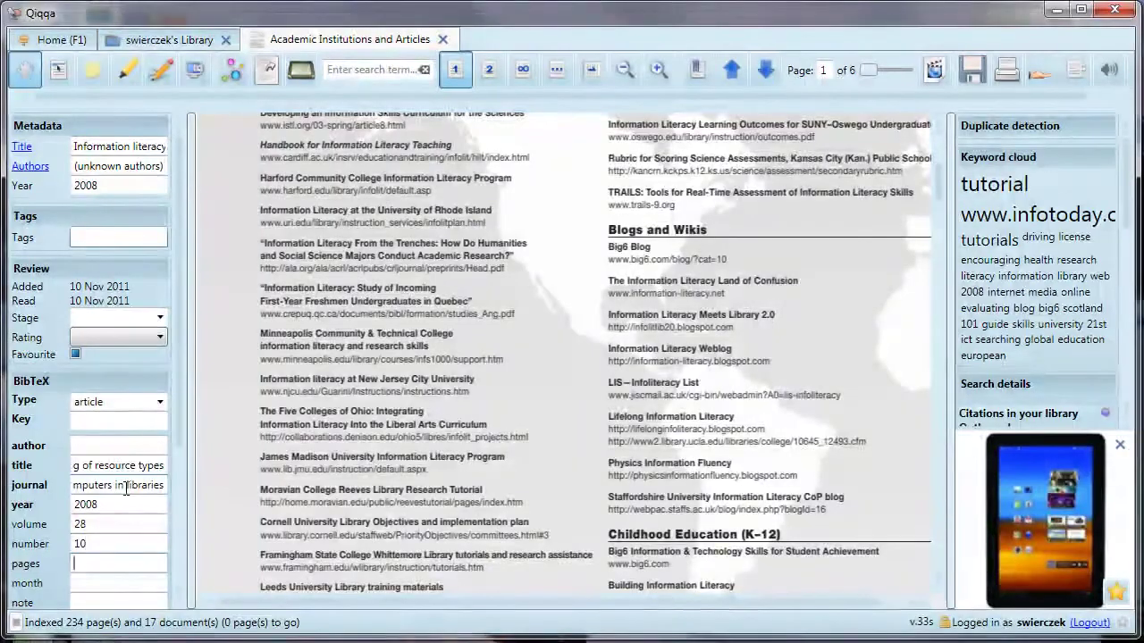
key("Tab")
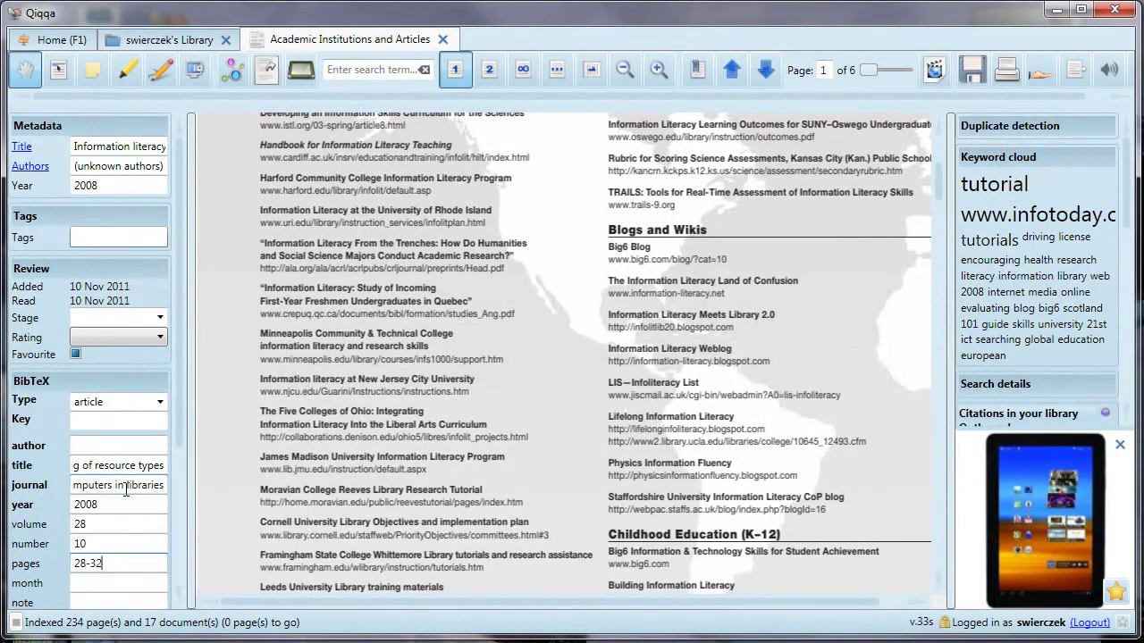
key("Tab")
type("Nov/Dec")
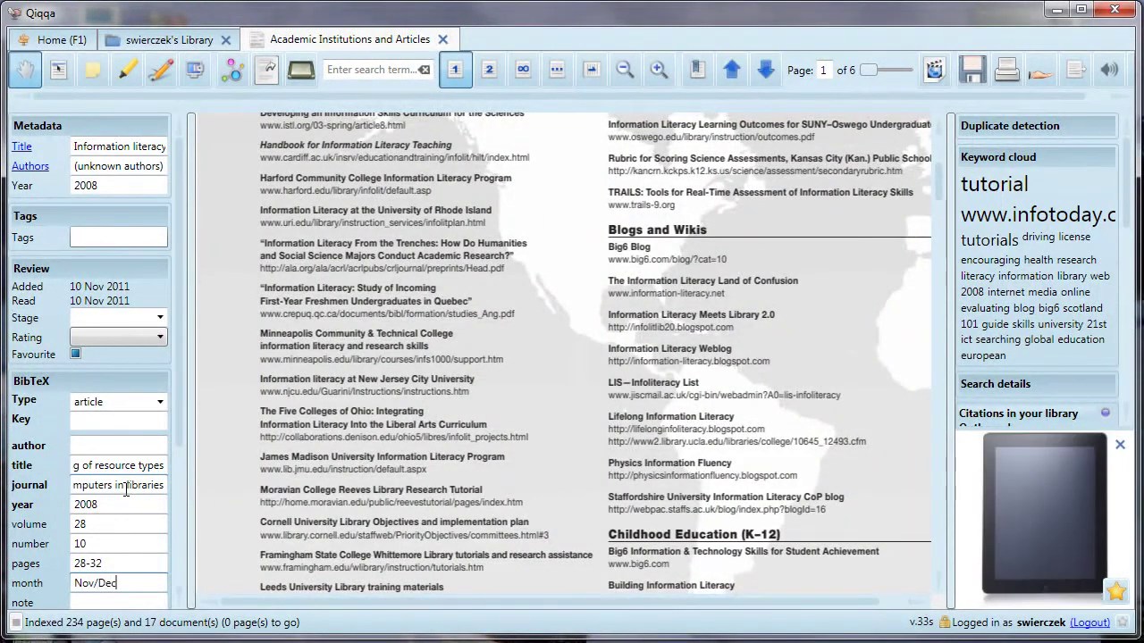
key("Tab")
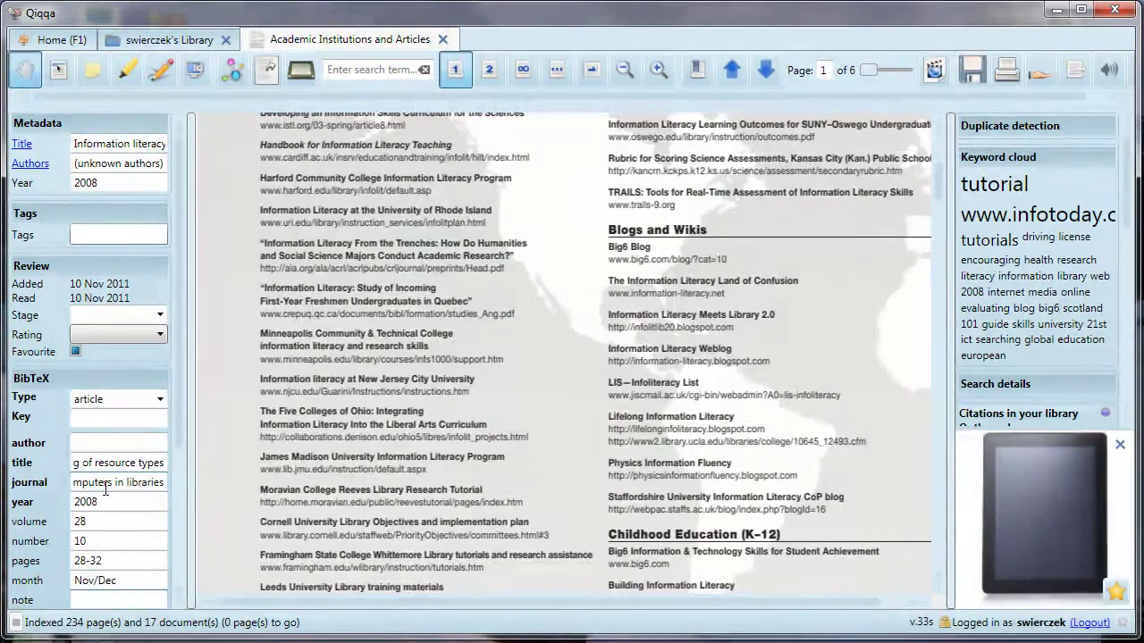
Step: Add a comment noting the article was recommended in LIS530, then close the document
scroll(174, 412, "down", 4)
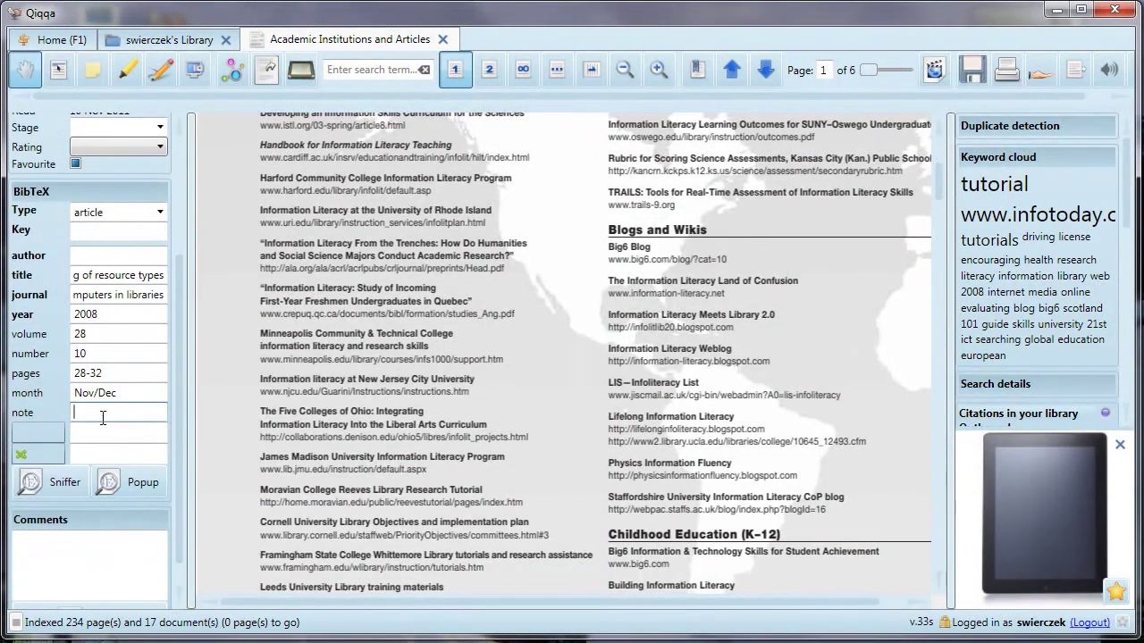
scroll(103, 417, "down", 1)
left_click(103, 454)
left_click(98, 553)
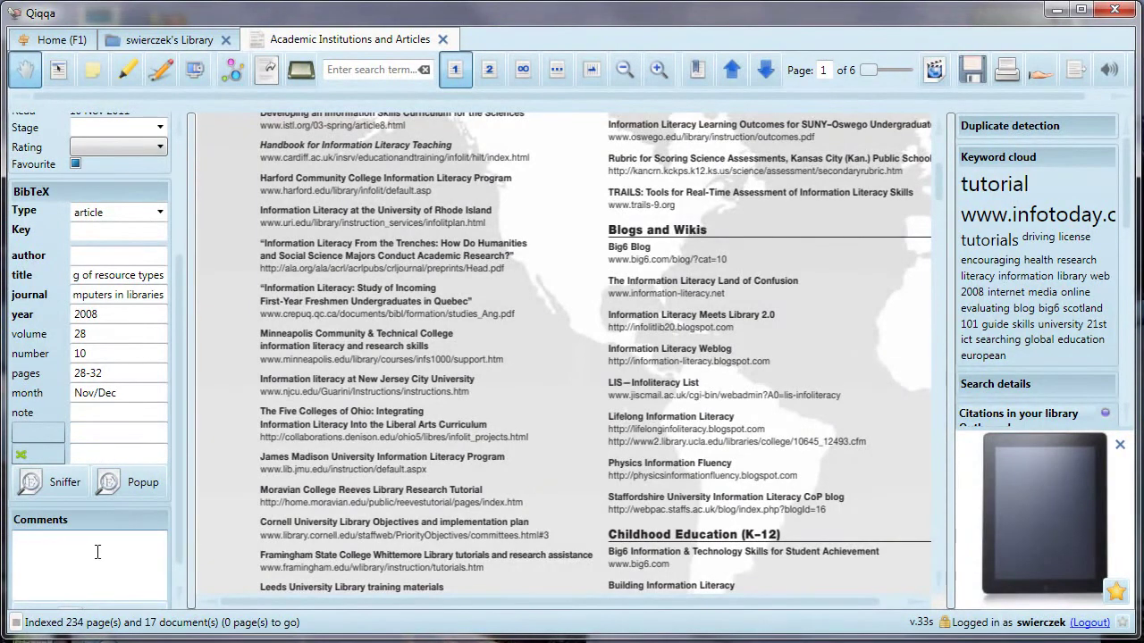
type("Recommene")
type("ed by Sue in LIS530 class")
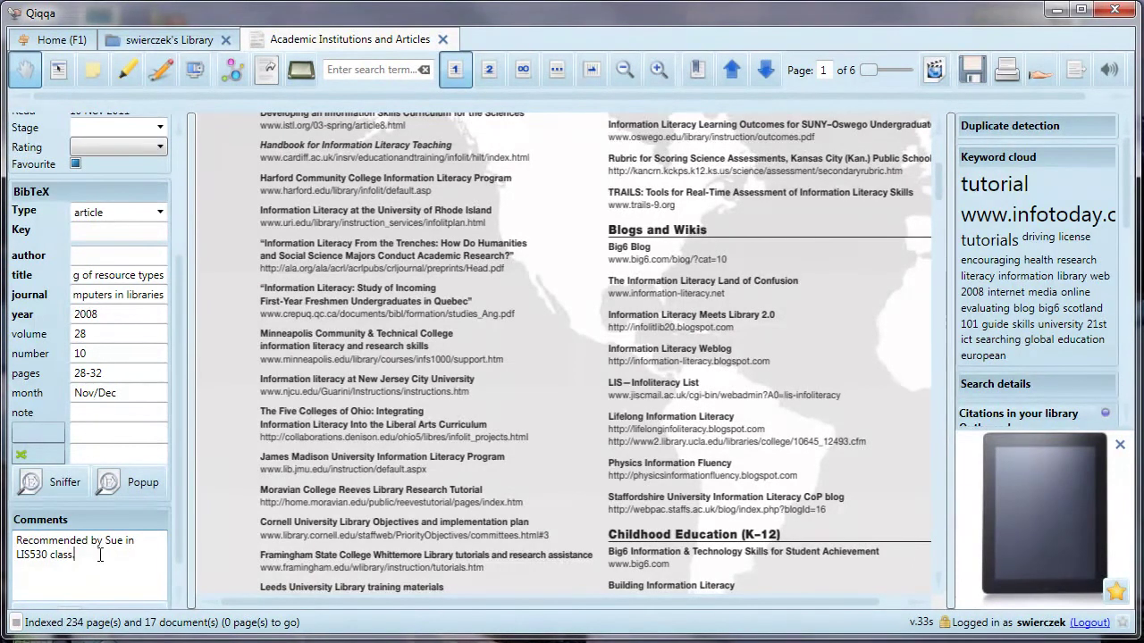
left_click(443, 41)
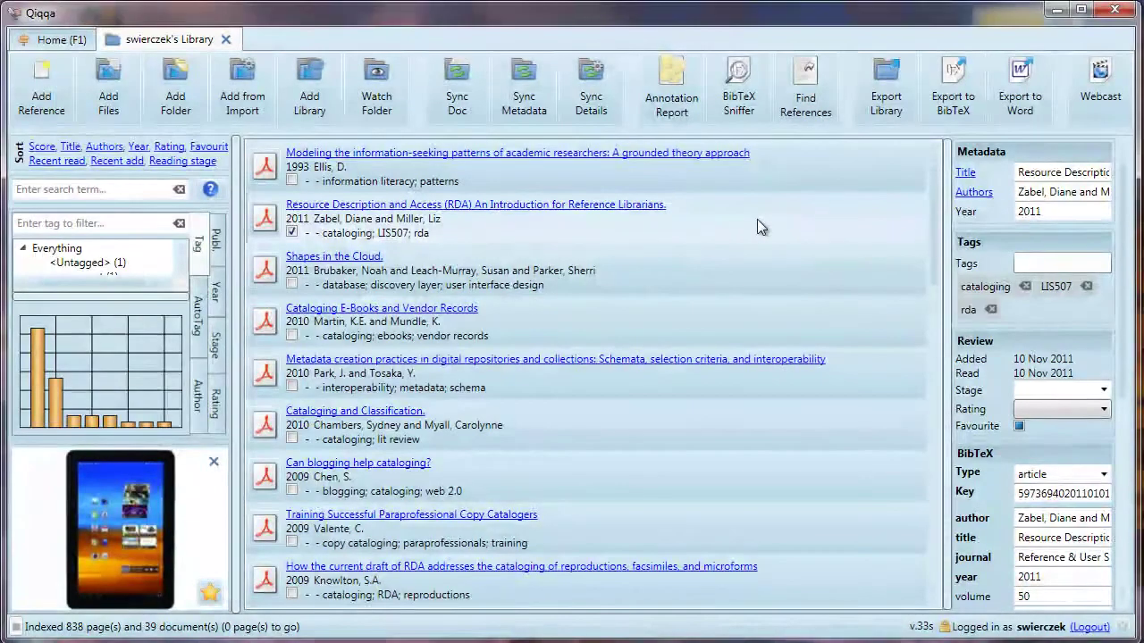
Step: Tag the Shapes in the Cloud article with 'cloud'
left_click(738, 277)
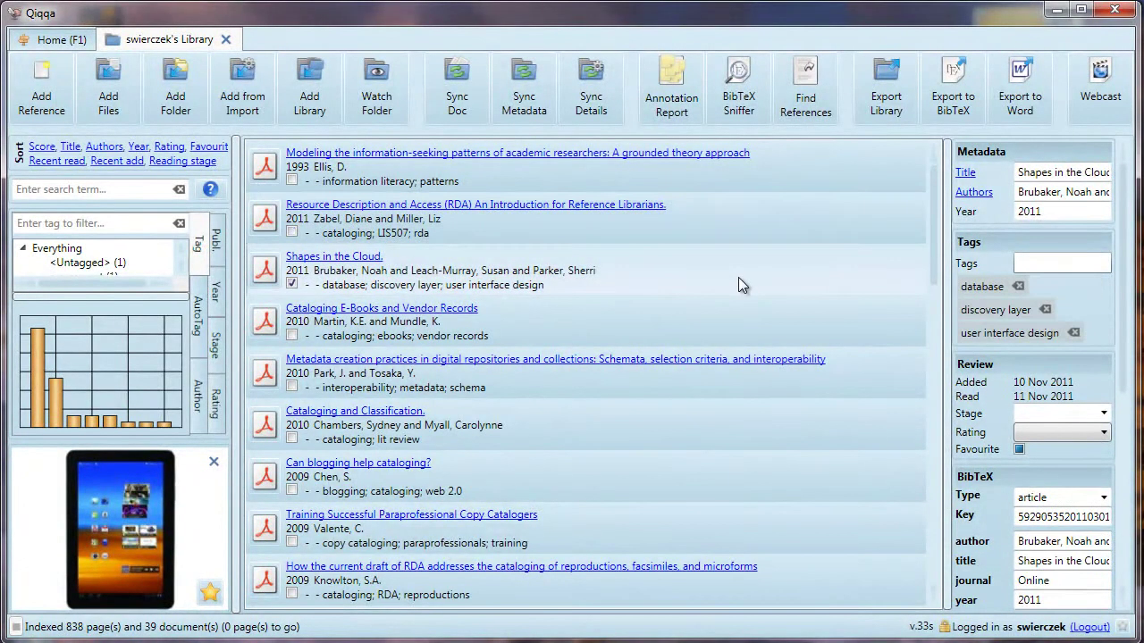
left_click(1065, 263)
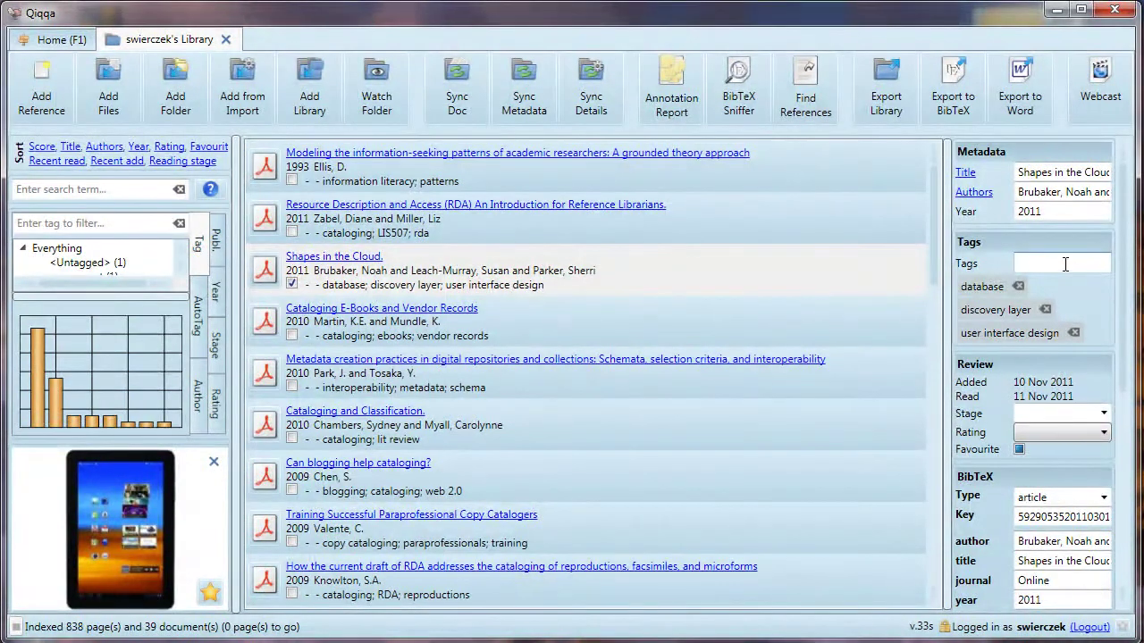
type("cloud")
key("Return")
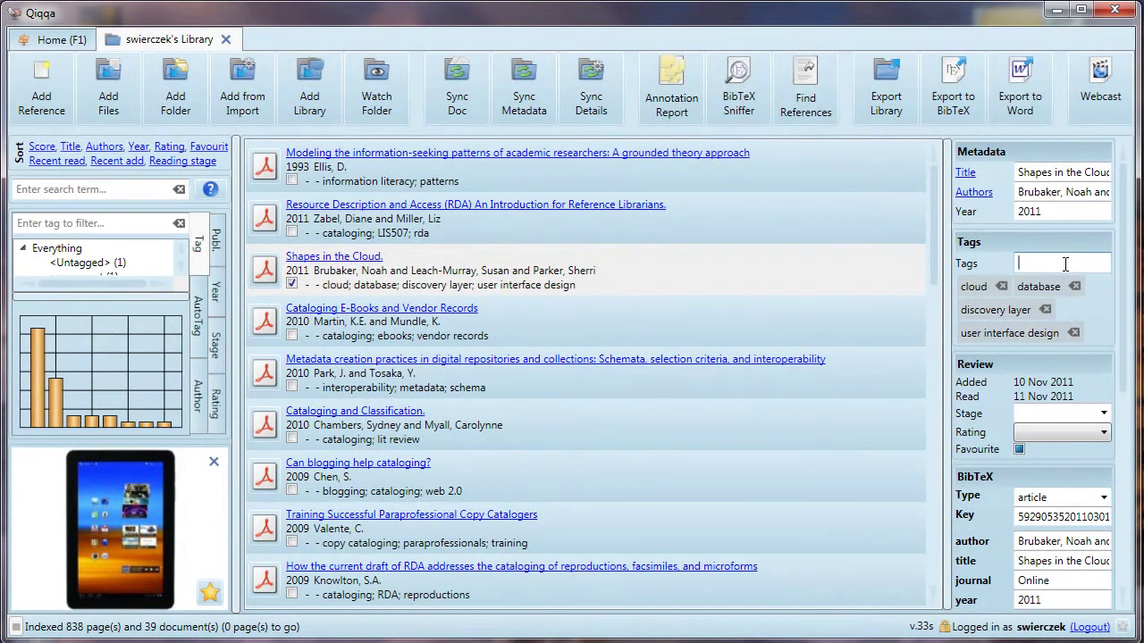
Step: Add the cloud tag to Cataloging E-Books and Vendor Records, then remove it again
left_click(679, 321)
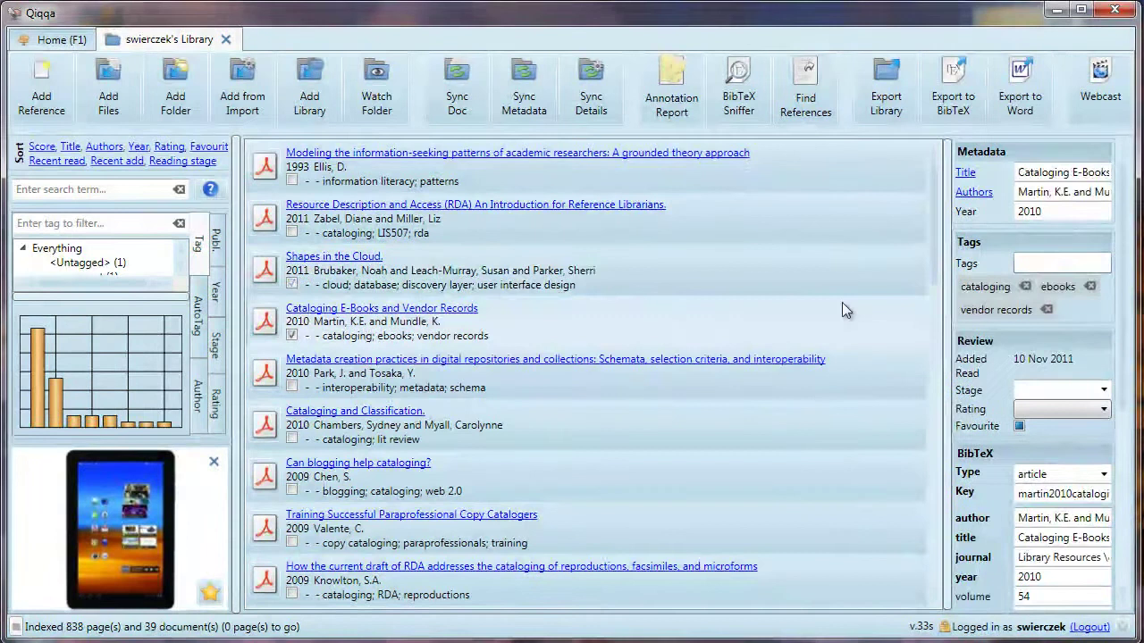
left_click(1044, 262)
type("cl")
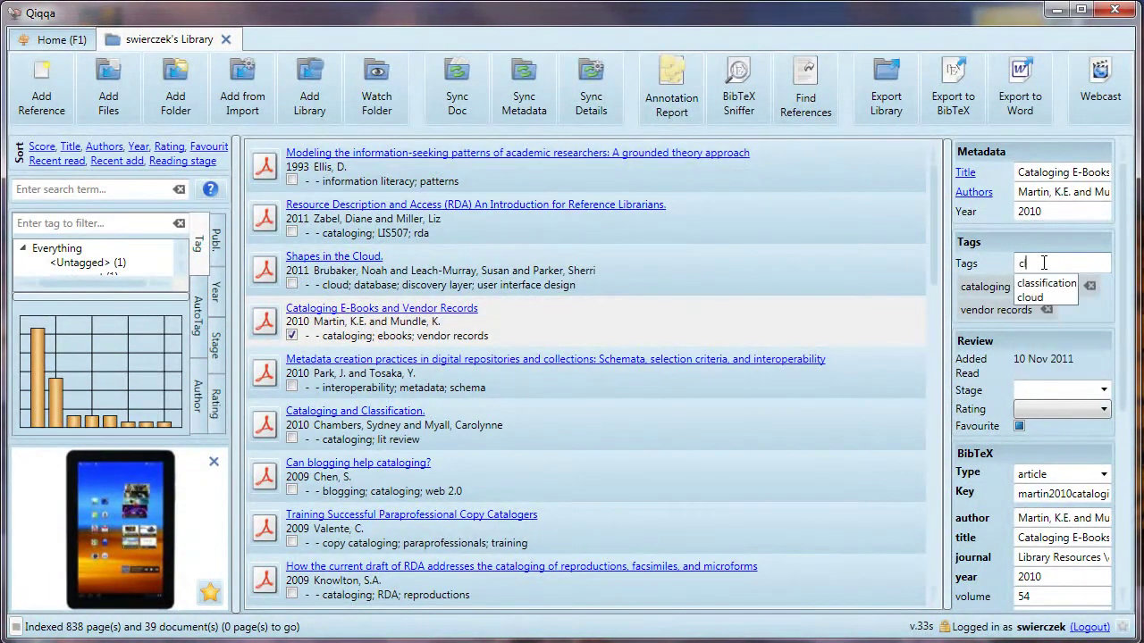
left_click(1040, 298)
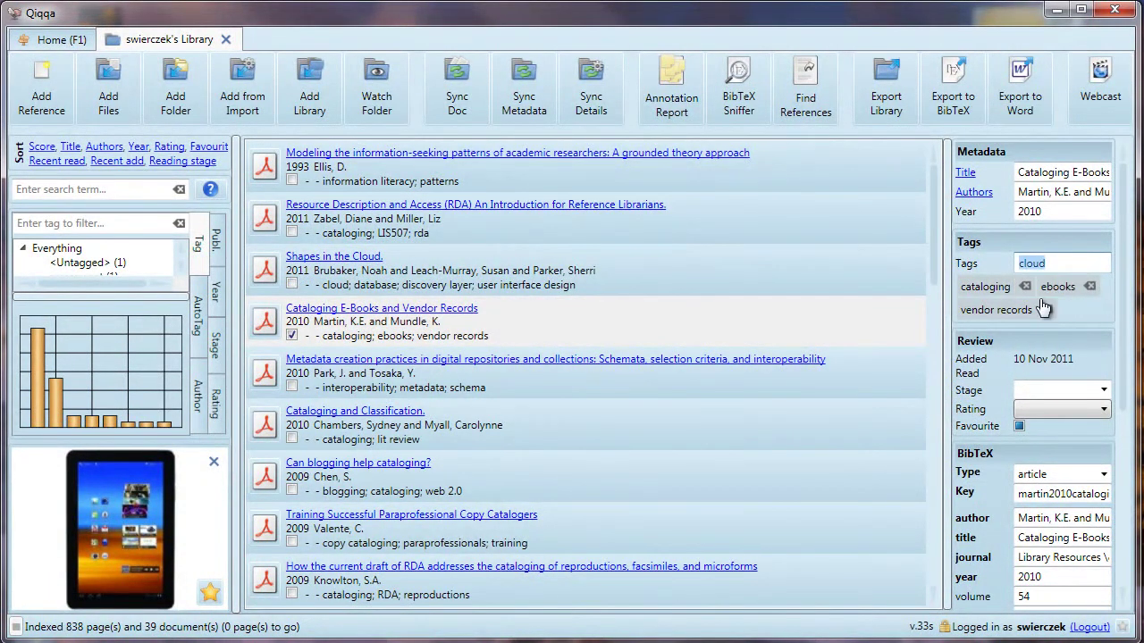
key("Return")
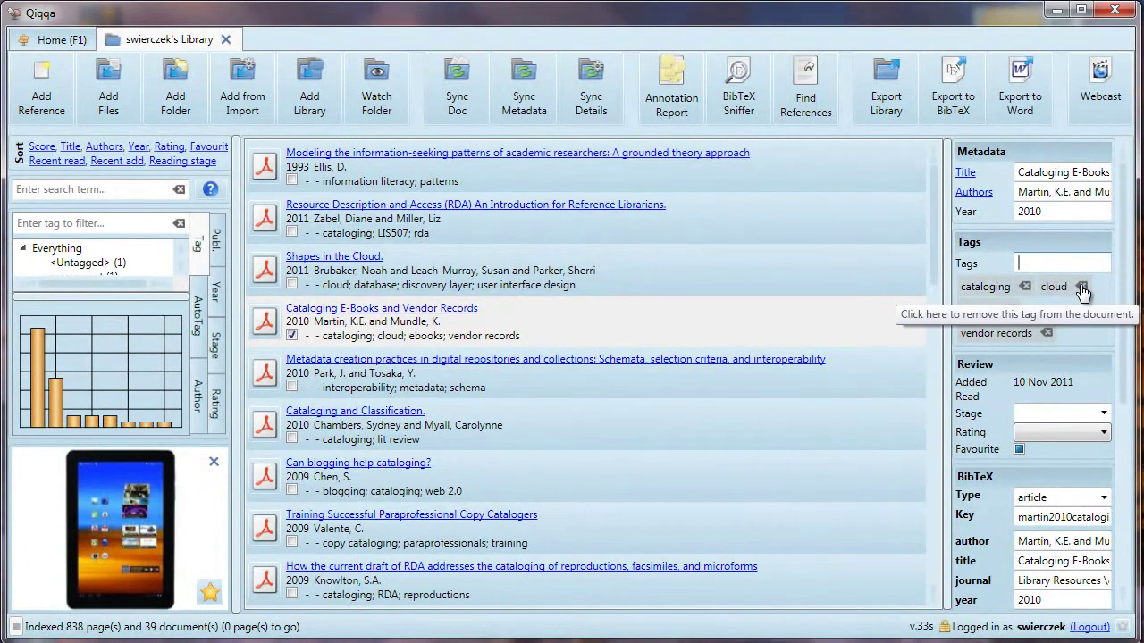
left_click(1081, 287)
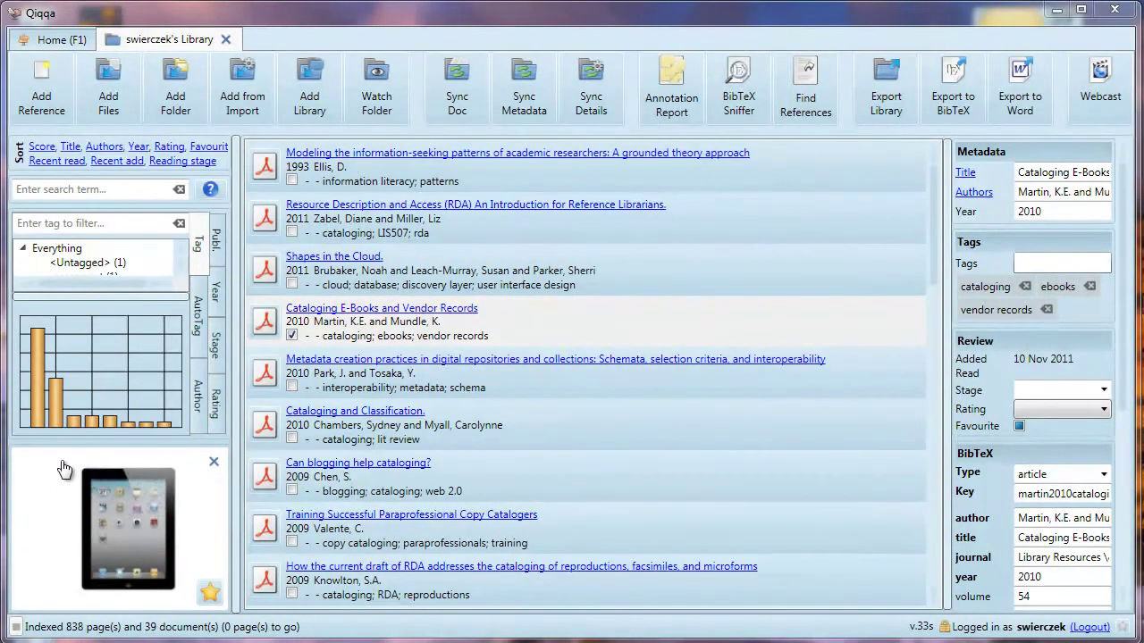
Step: Scroll through the Tag tree in the left panel to review the library's tags
mouse_move(36, 424)
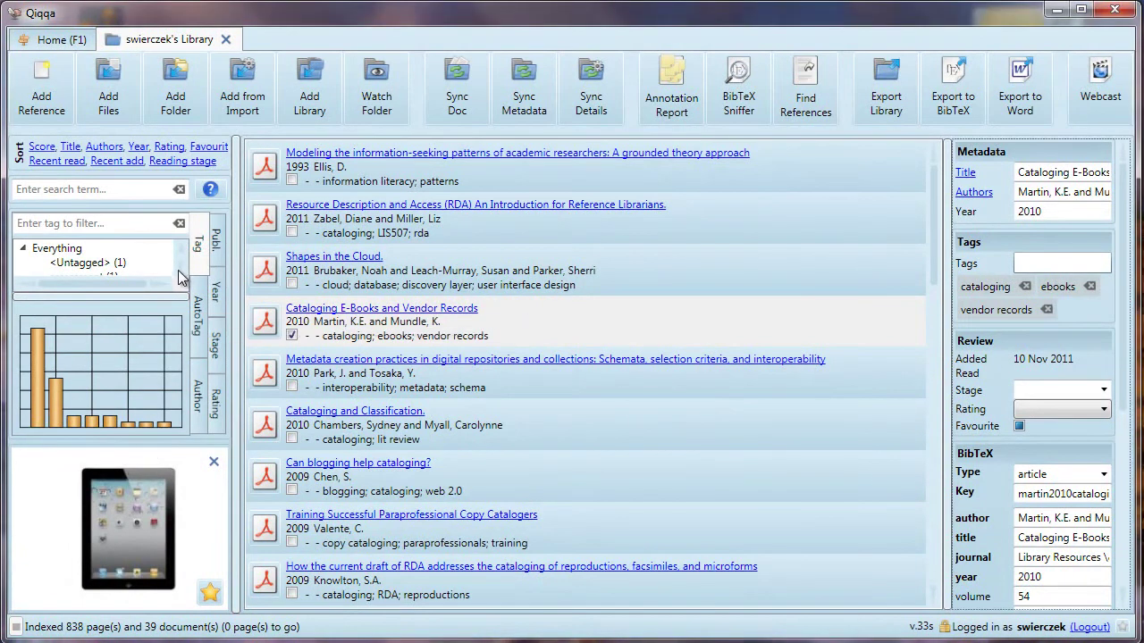
scroll(184, 273, "down", 1)
scroll(184, 273, "down", 5)
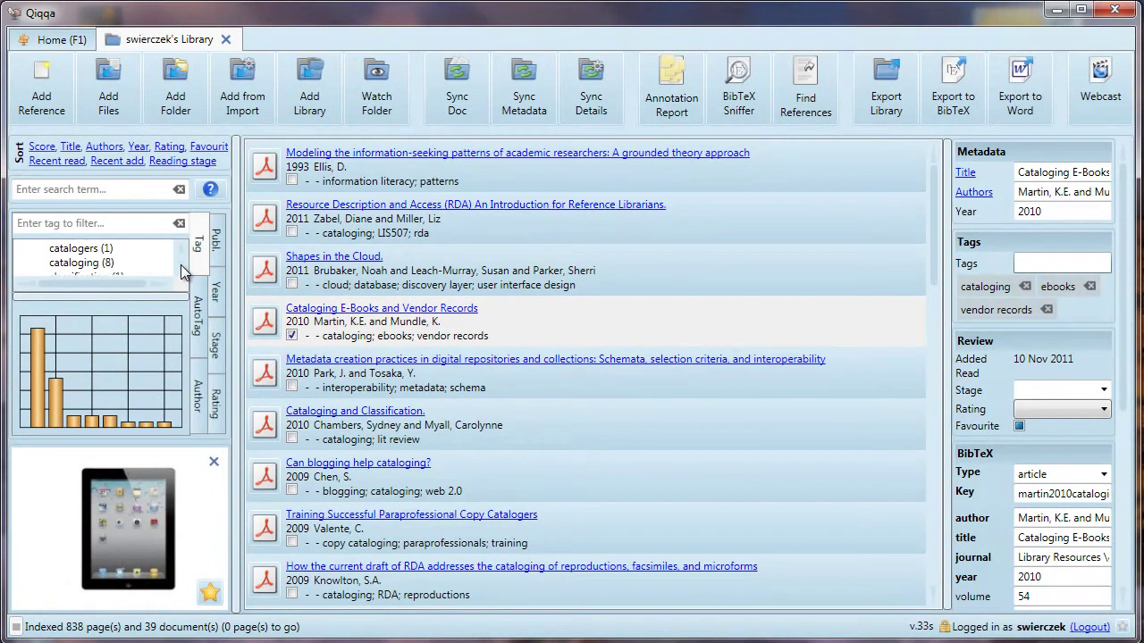
scroll(184, 272, "down", 4)
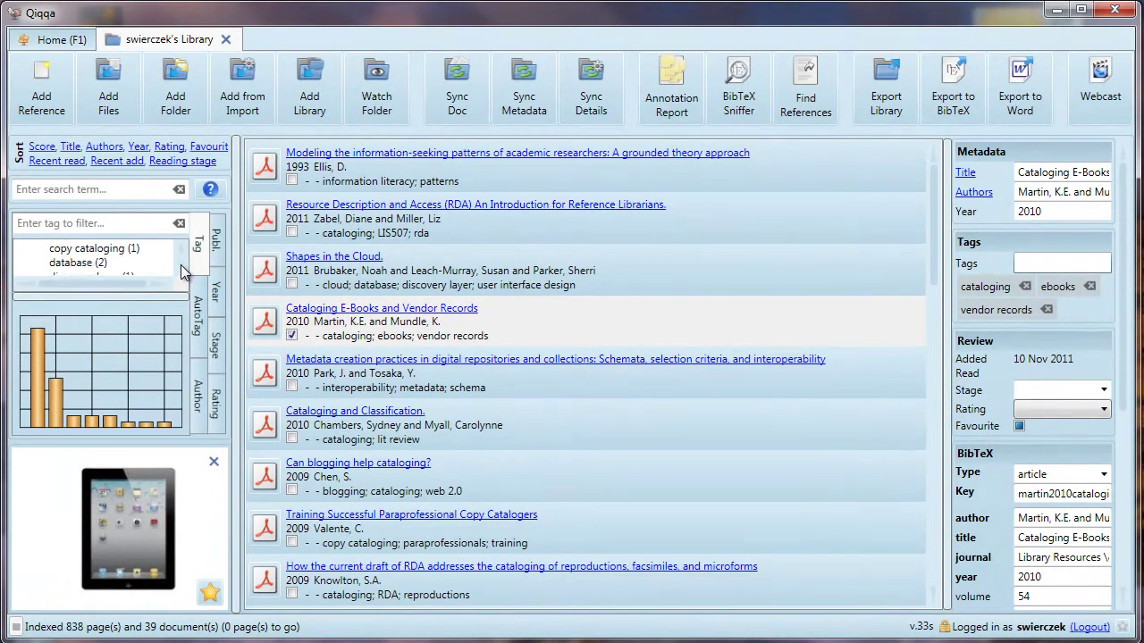
scroll(184, 273, "down", 2)
scroll(184, 272, "down", 1)
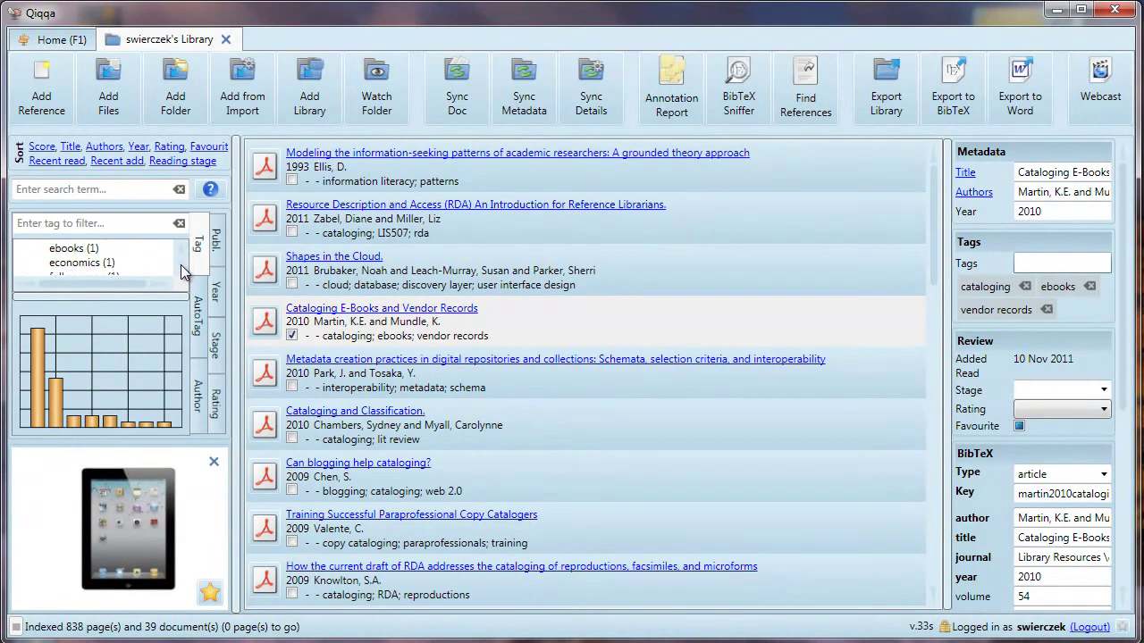
scroll(184, 273, "down", 1)
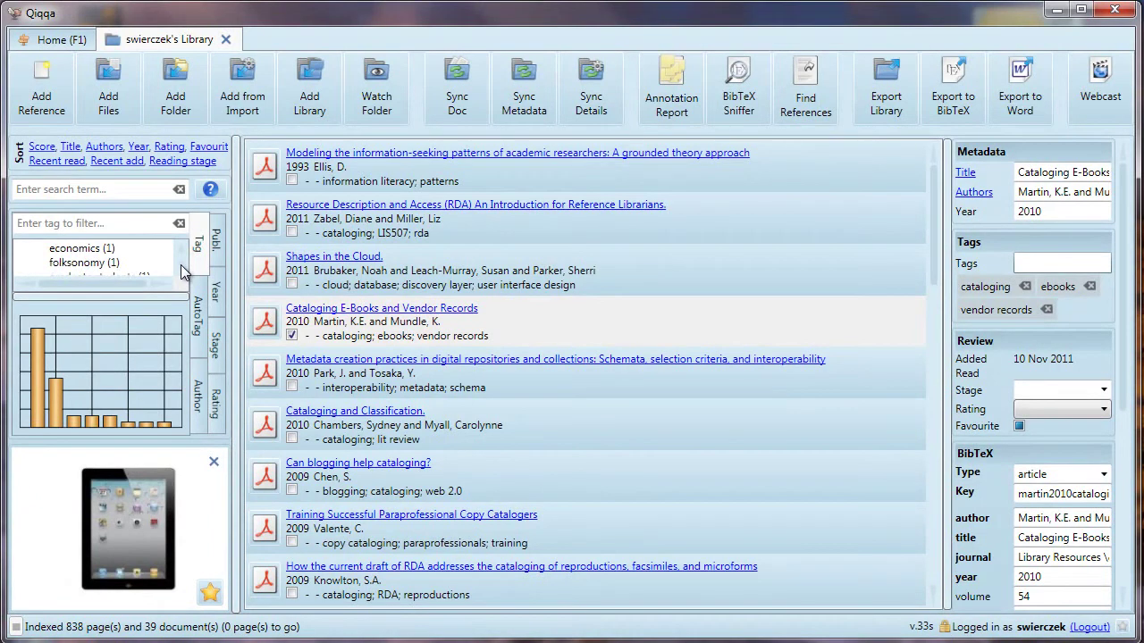
scroll(184, 273, "down", 2)
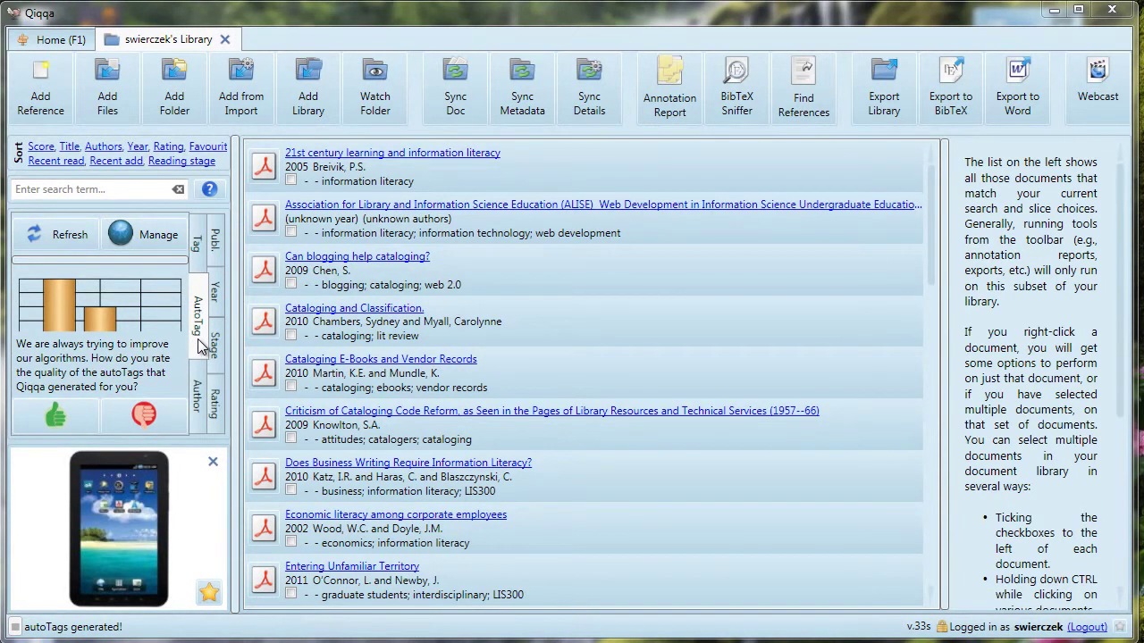
Step: Review the empty AutoTag blacklist and whitelist, then cancel without saving any changes
mouse_move(59, 321)
mouse_move(103, 331)
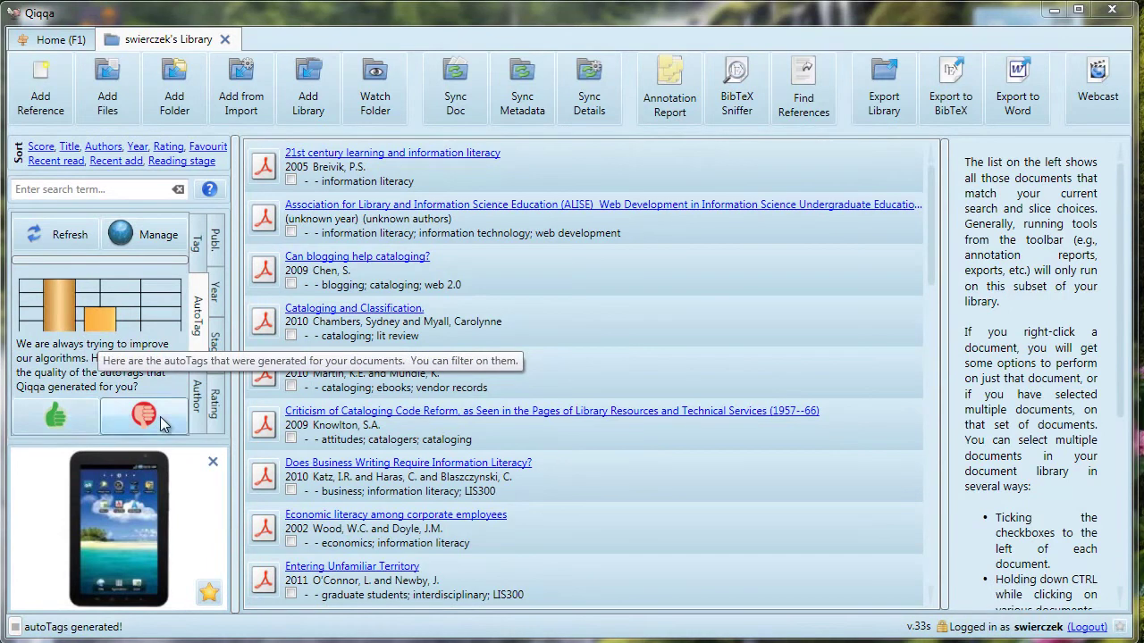
left_click(153, 232)
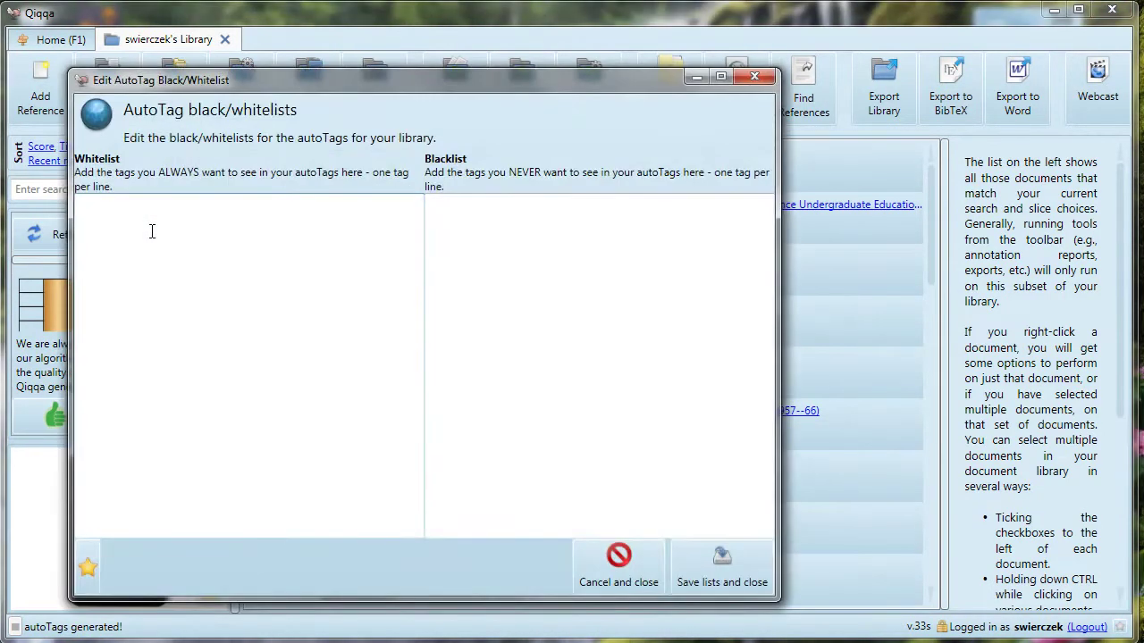
left_click(609, 582)
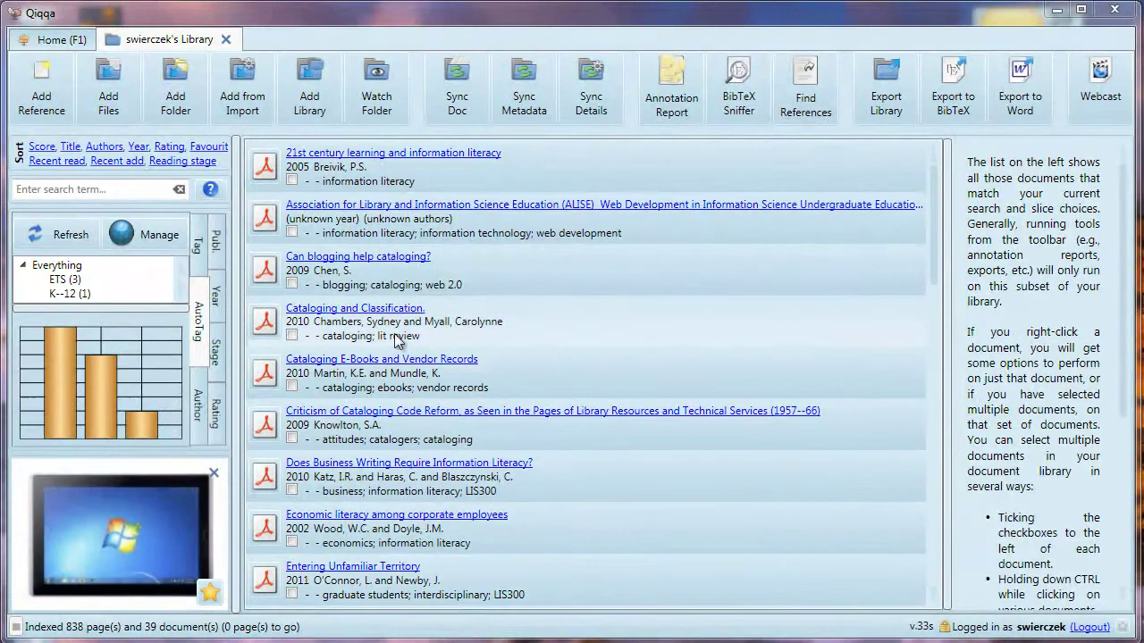
Step: Open 'Entering Unfamiliar Territory' in its own reader tab, briefly checking the library and Home tabs
mouse_move(269, 326)
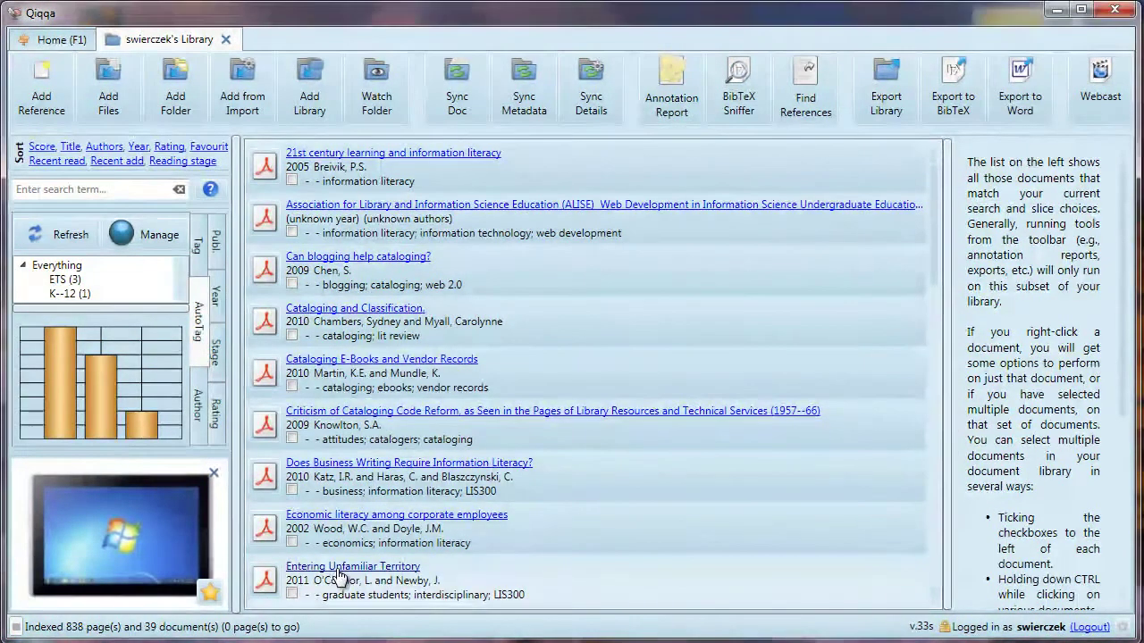
left_click(340, 570)
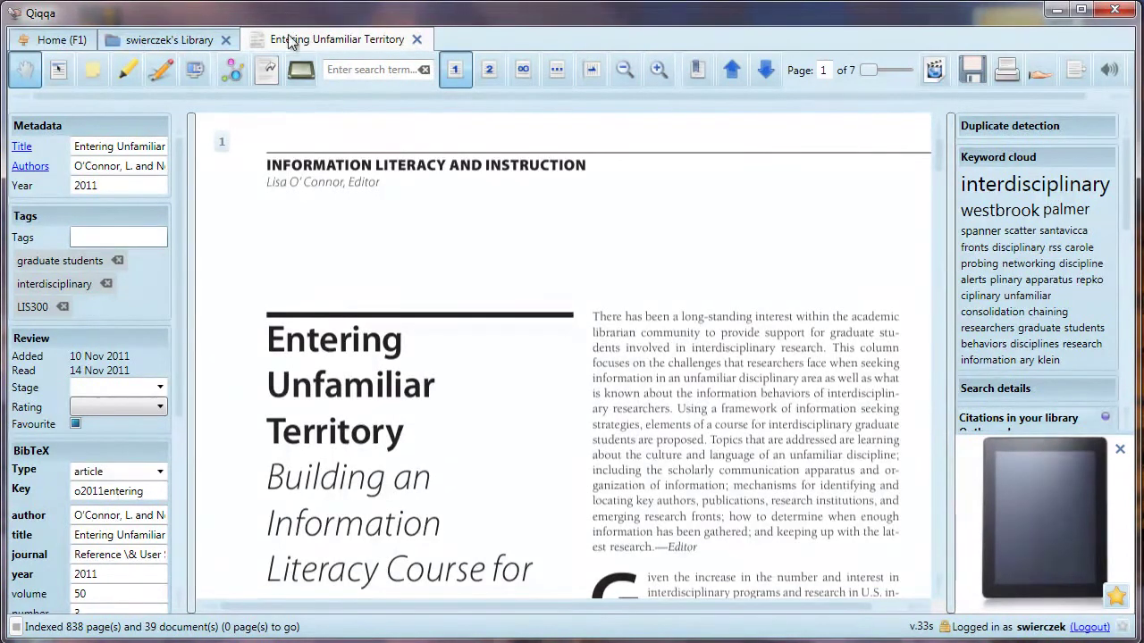
left_click(191, 45)
left_click(44, 43)
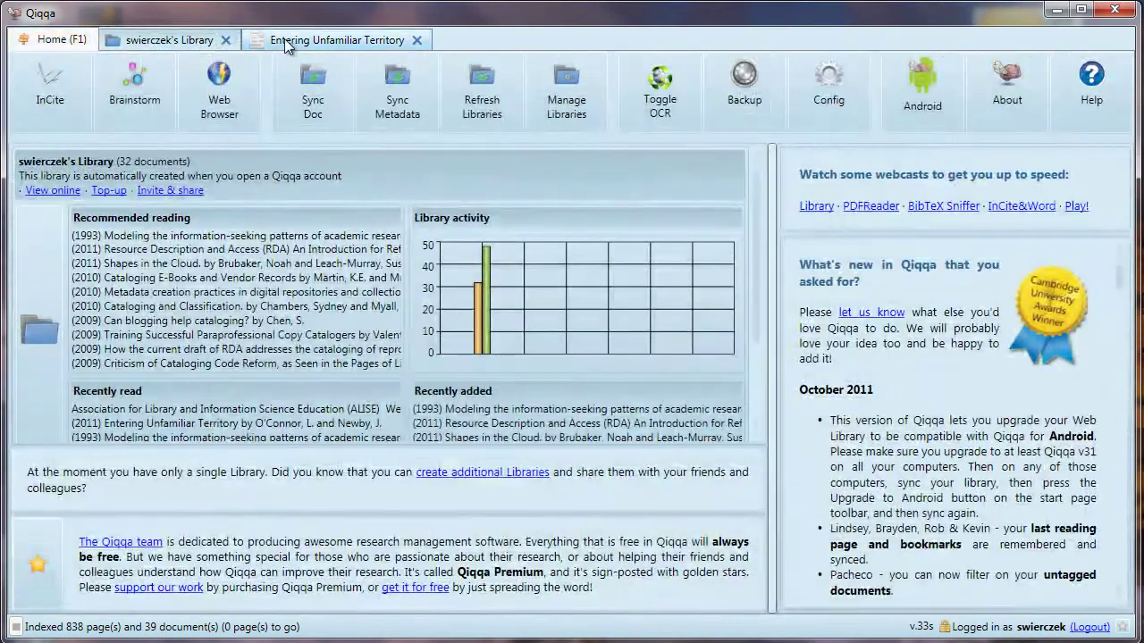
left_click(284, 43)
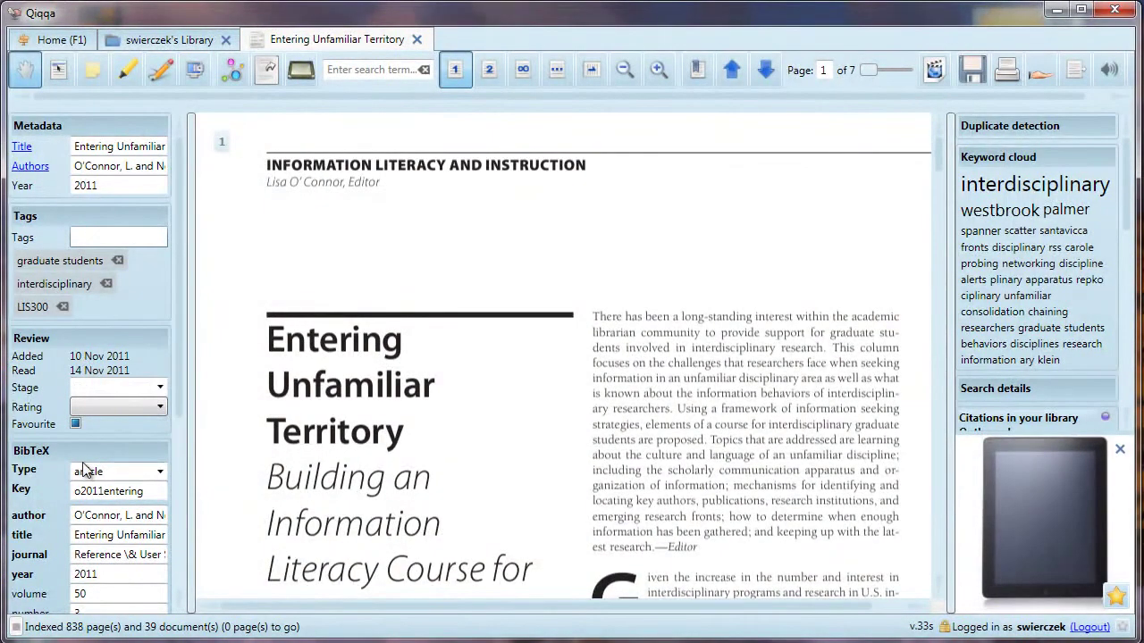
left_click_drag(180, 351, 158, 566)
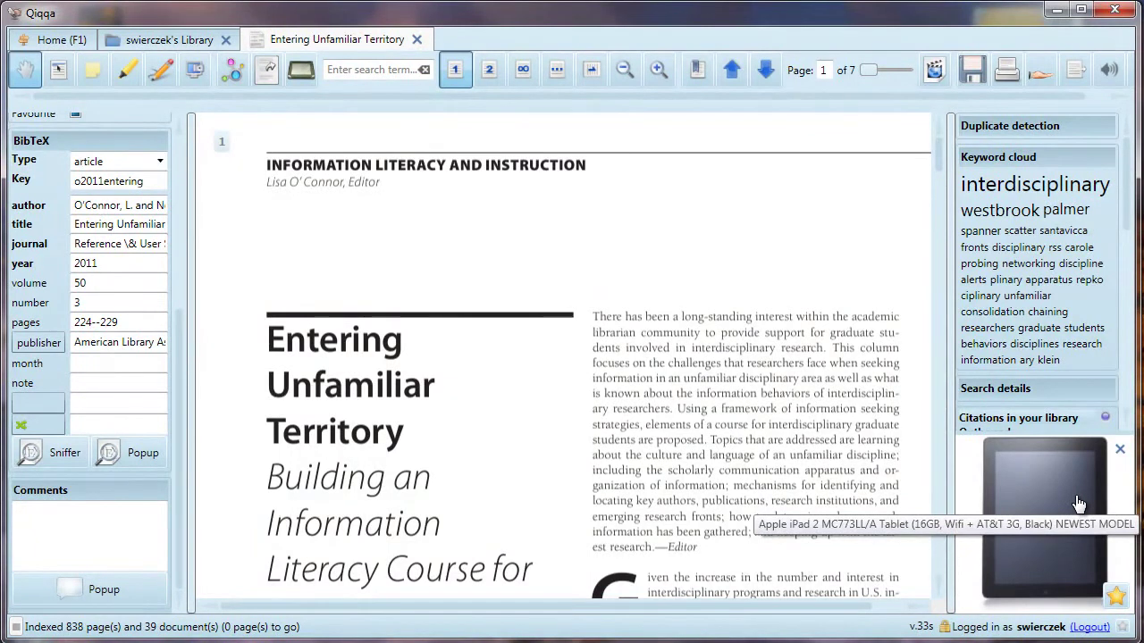
Step: Dismiss the sponsored ad and browse the citation, same-author and Google Scholar similar-paper sections
left_click(1121, 452)
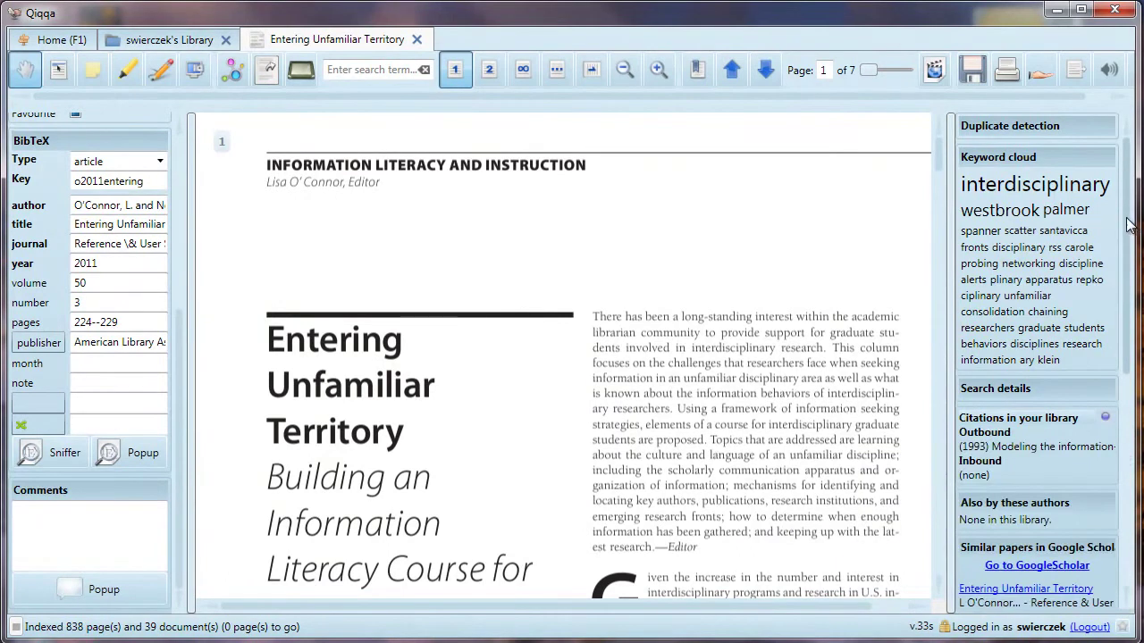
scroll(1128, 225, "down", 4)
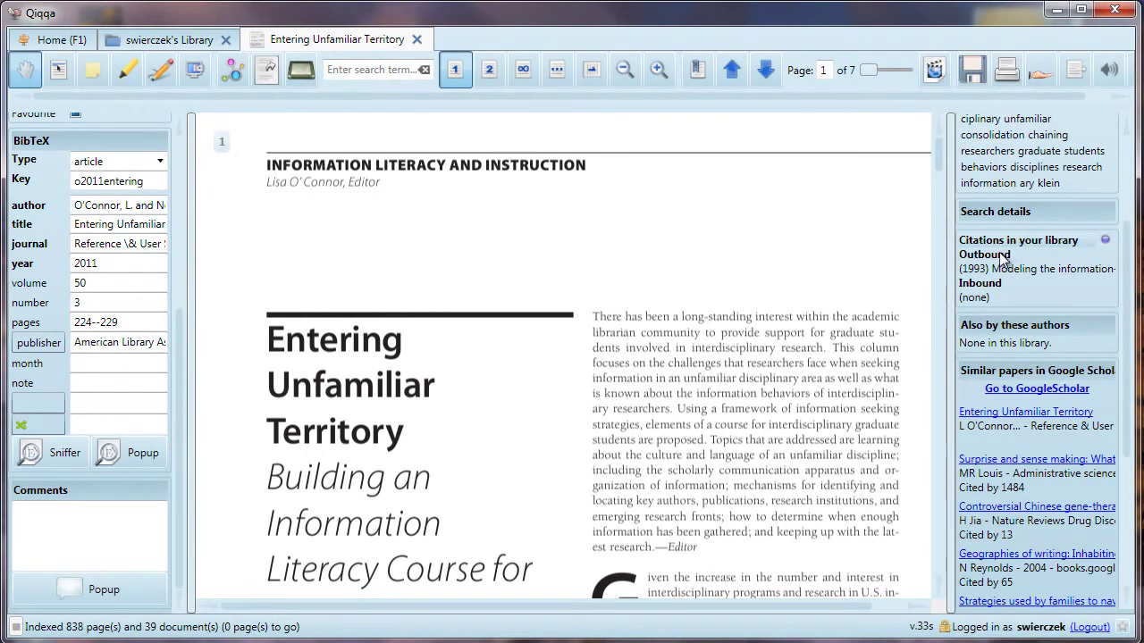
mouse_move(1028, 279)
left_click_drag(1128, 333, 1123, 391)
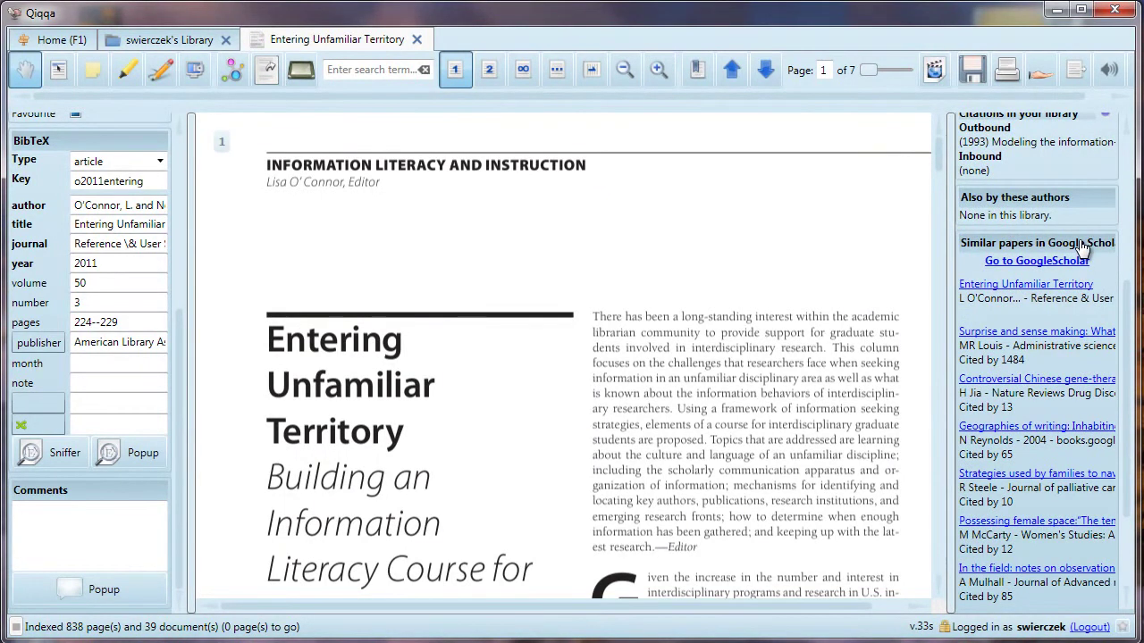
left_click_drag(1128, 304, 1128, 382)
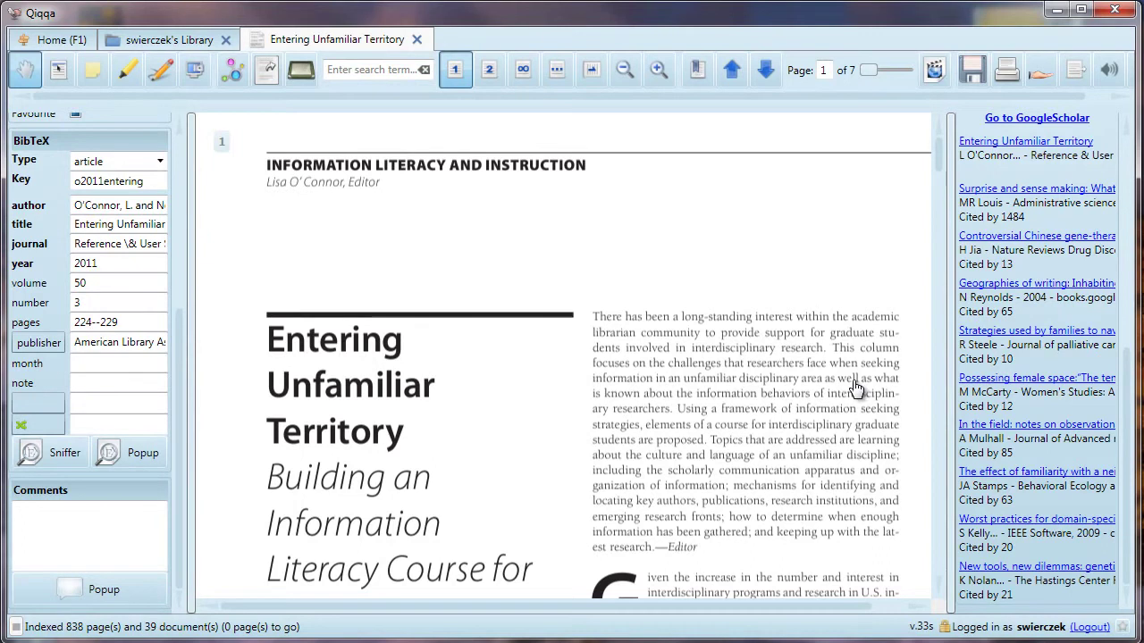
Step: Switch the reader to full-screen mode, toggling it off and back on
left_click(300, 71)
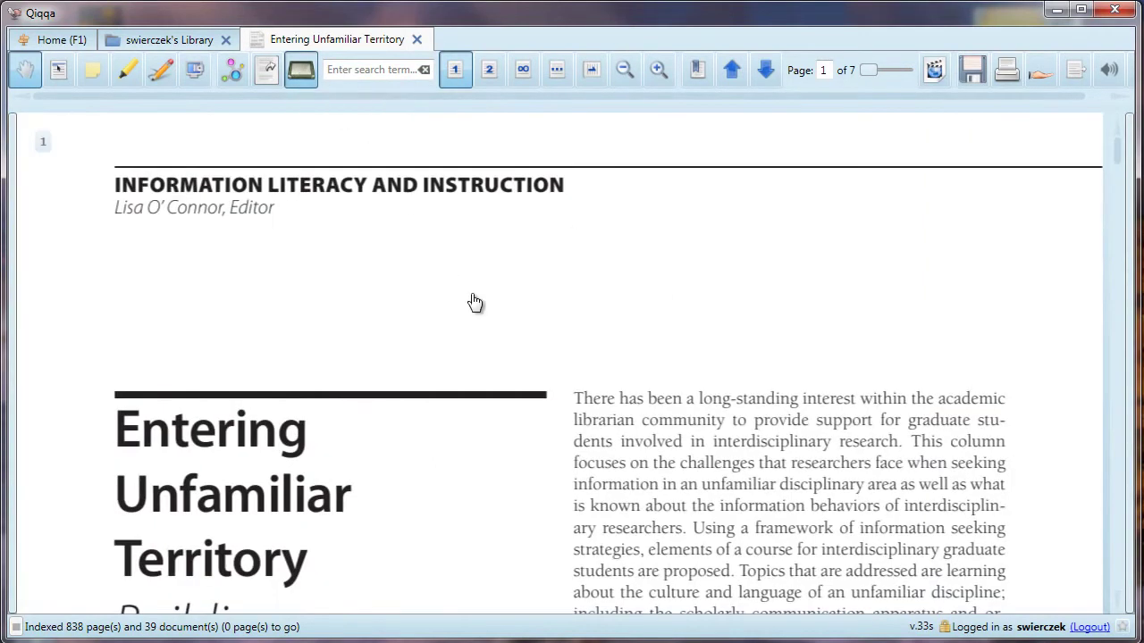
scroll(476, 308, "down", 3)
scroll(479, 312, "up", 3)
left_click(297, 73)
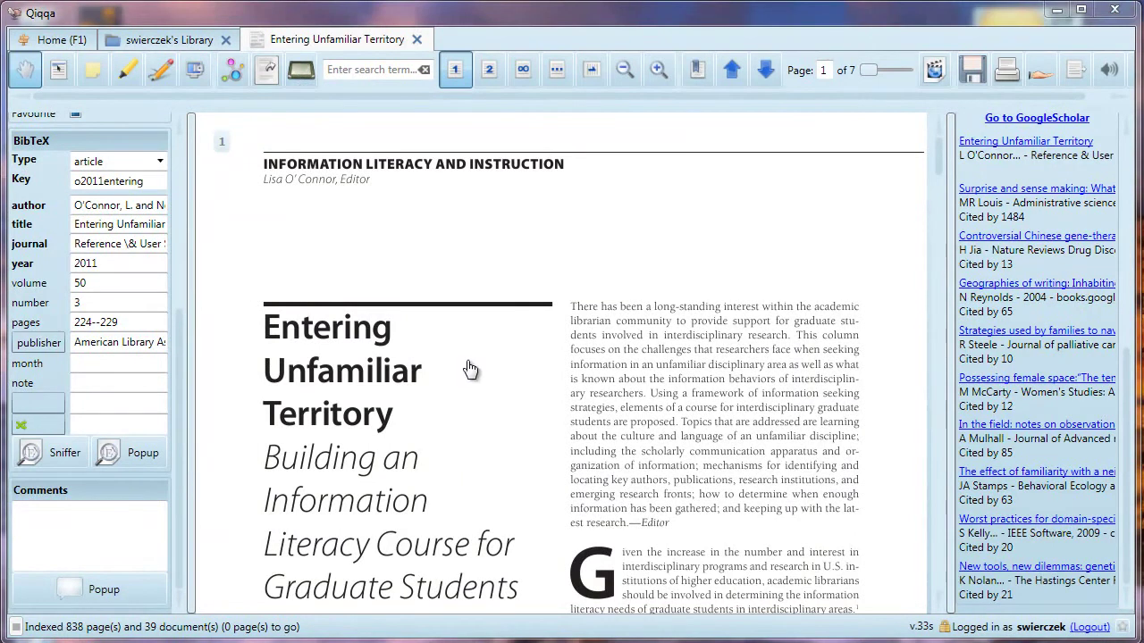
left_click(301, 74)
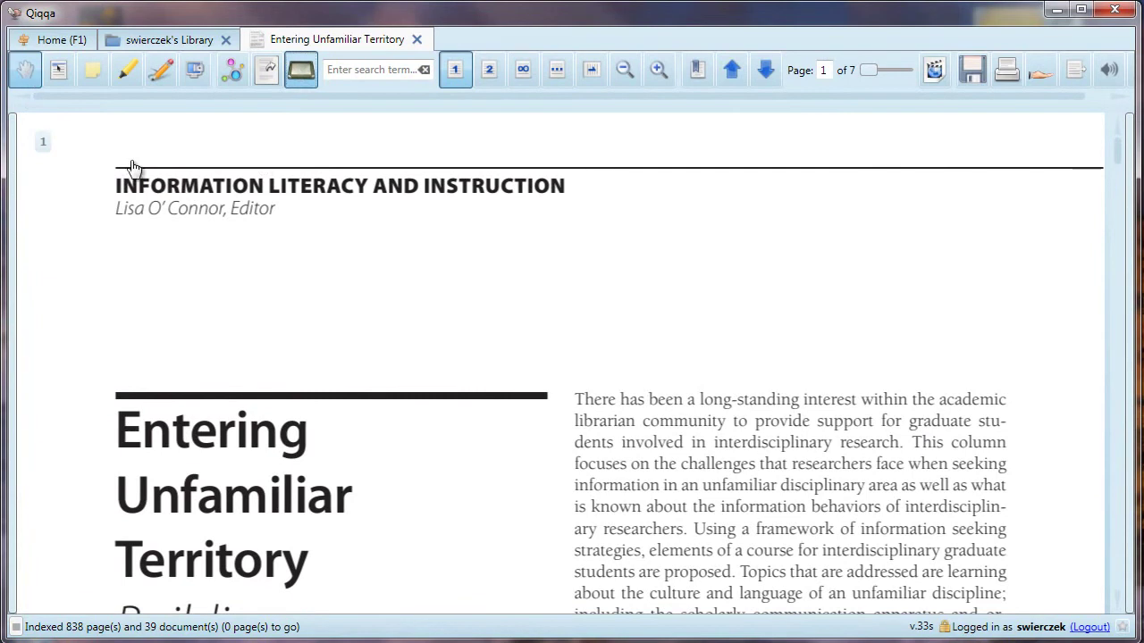
Step: Pan around the first page to bring the subtitle and body text into view
left_click_drag(417, 491, 467, 492)
mouse_move(669, 582)
left_mouse_down()
mouse_move(670, 357)
mouse_move(688, 244)
mouse_move(675, 597)
left_mouse_up()
scroll(666, 461, "down", 3)
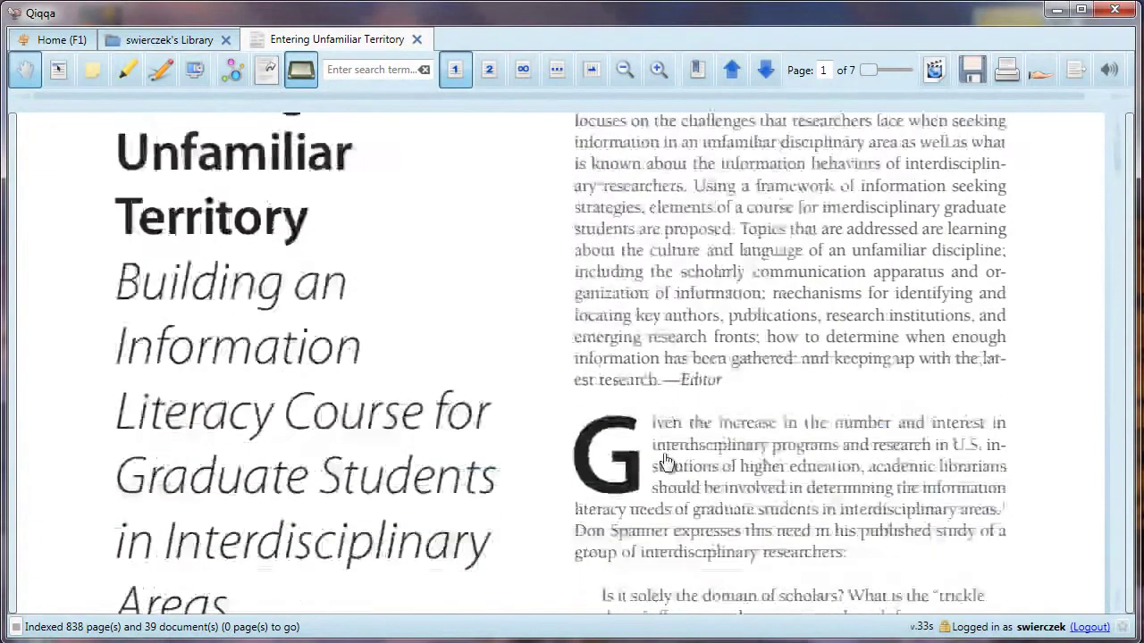
scroll(665, 461, "up", 4)
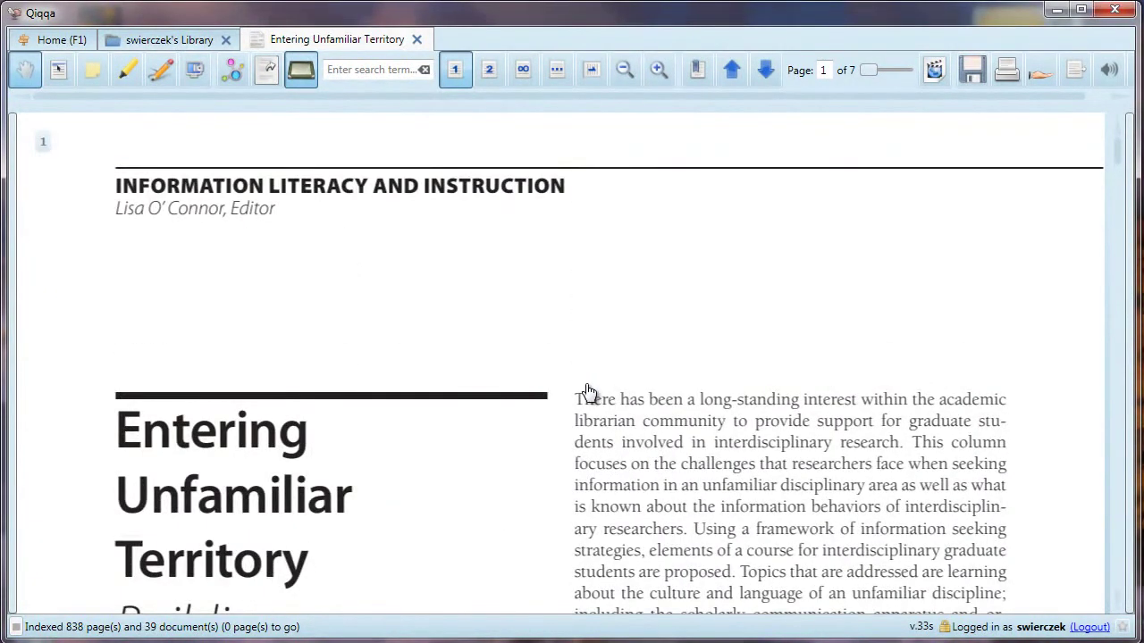
left_click(60, 76)
scroll(666, 380, "down", 1)
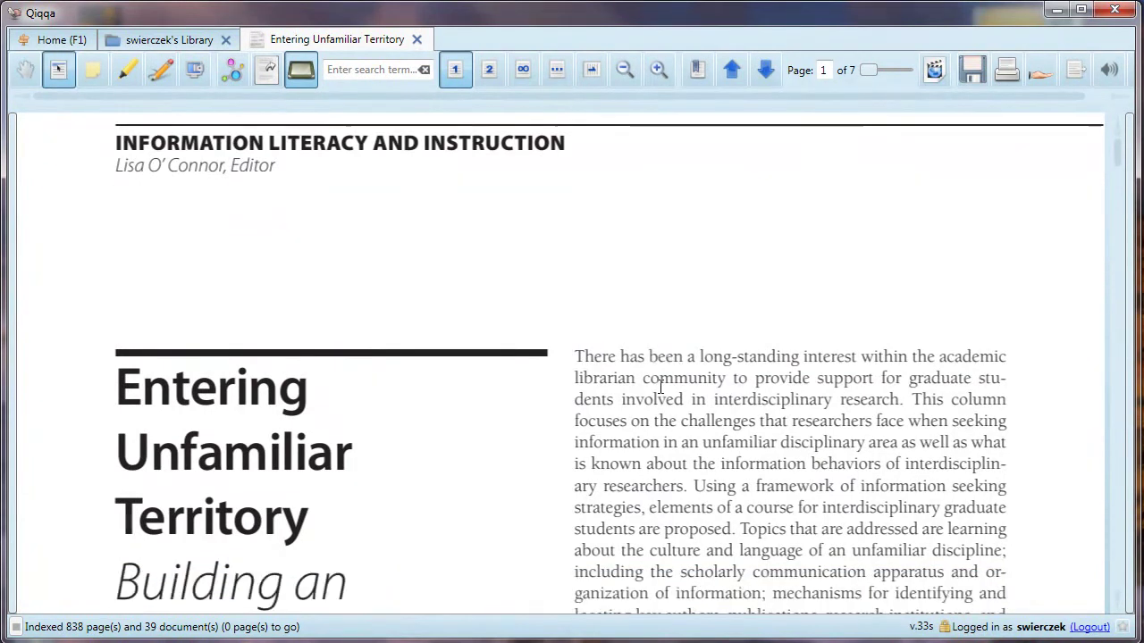
scroll(661, 386, "down", 1)
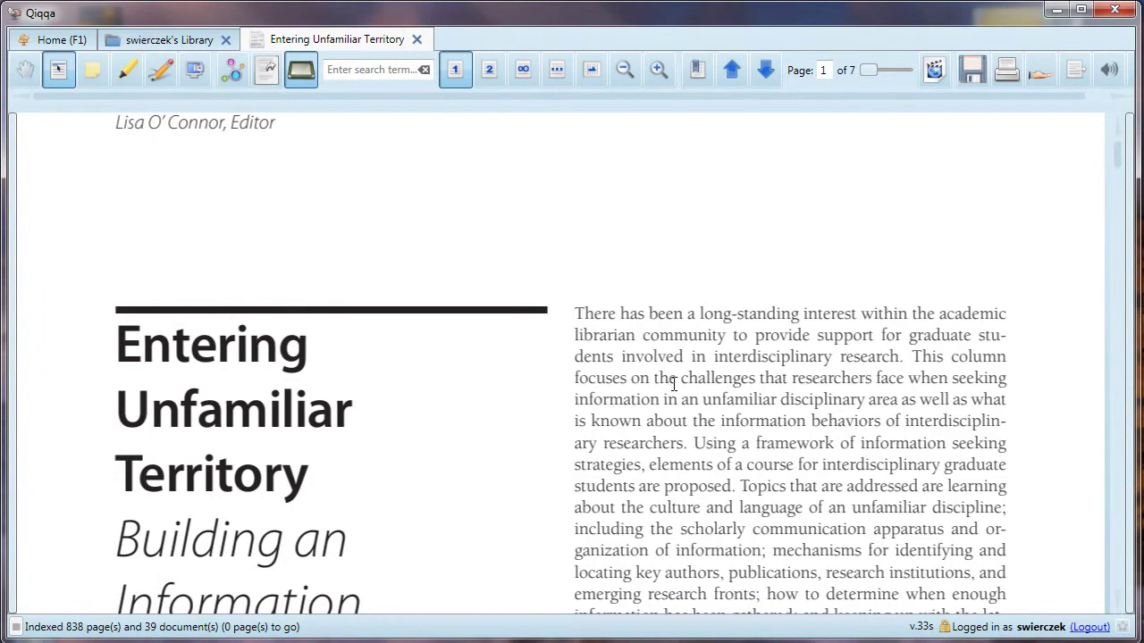
left_click_drag(576, 308, 974, 548)
right_click(702, 402)
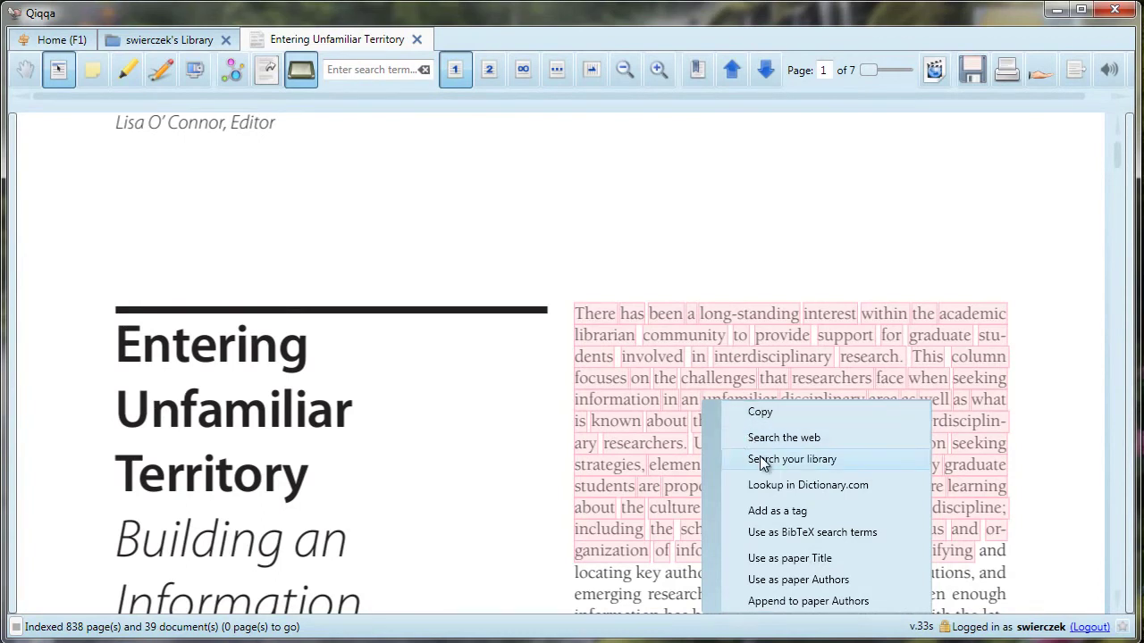
left_click(730, 286)
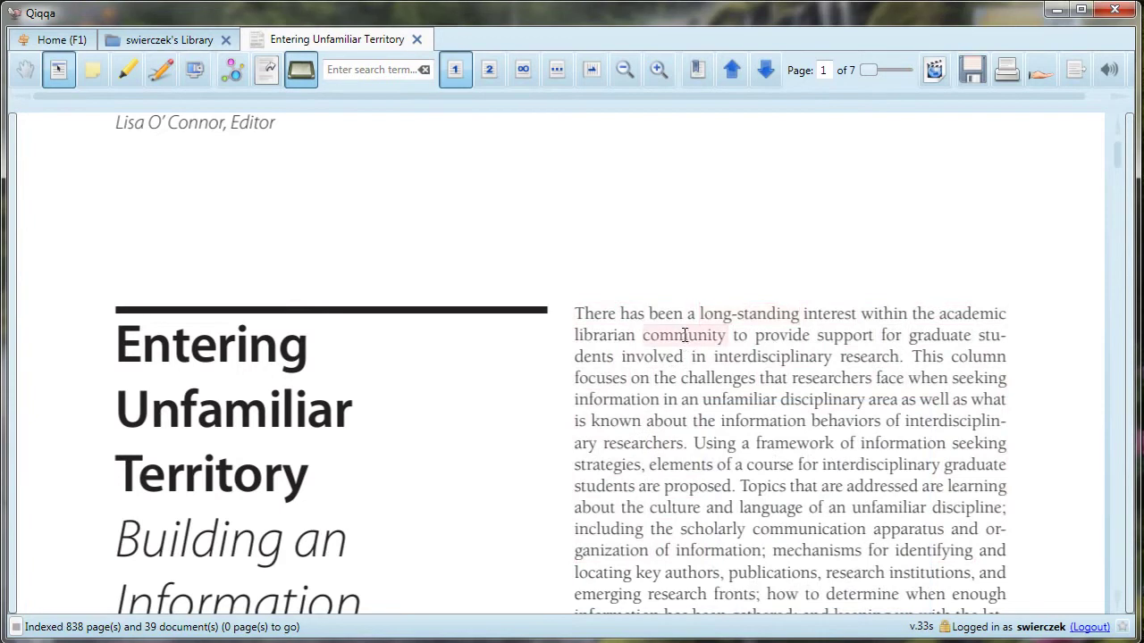
right_click(684, 336)
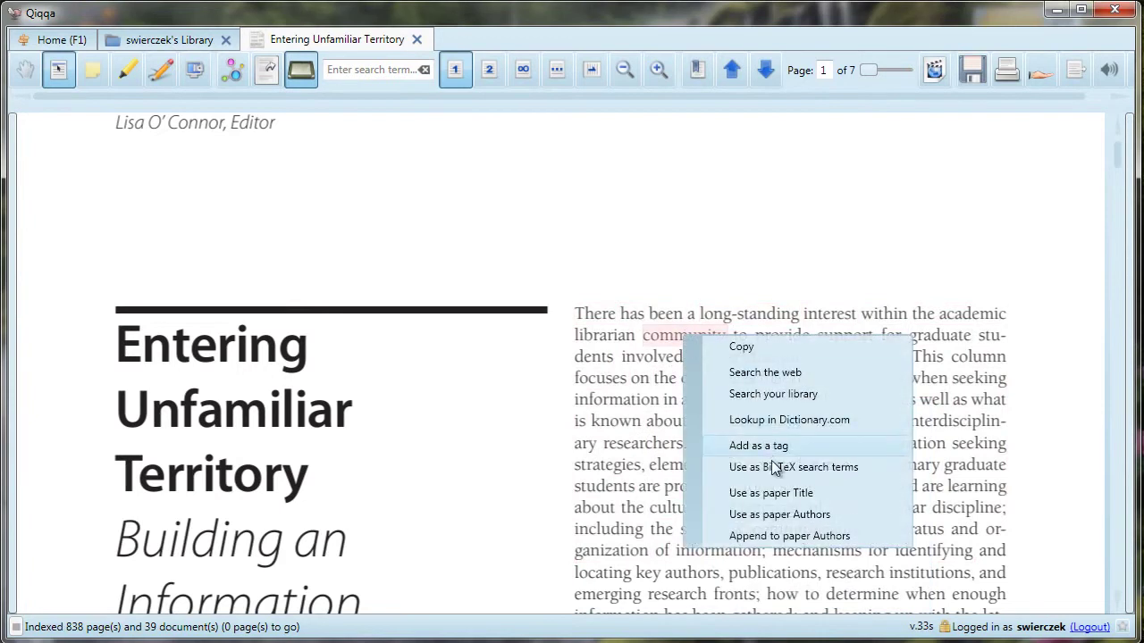
left_click(22, 75)
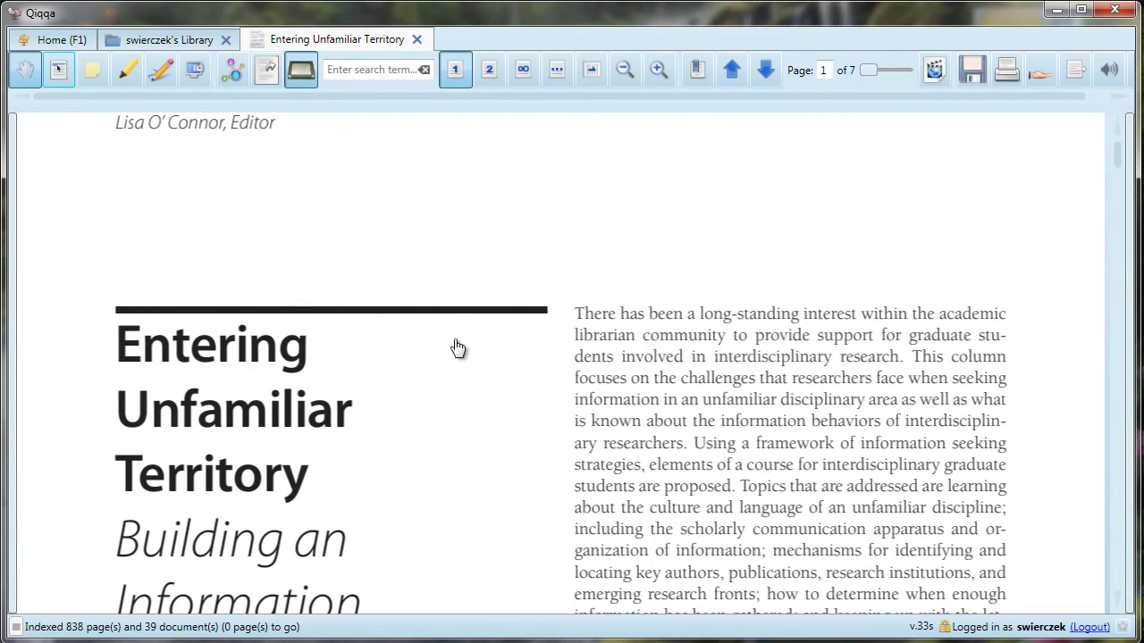
Step: Box-annotate the 'Recent studies' paragraph, tag it 'tagging', and note 'this is a statement of the author'
scroll(458, 349, "down", 1)
scroll(458, 349, "down", 20)
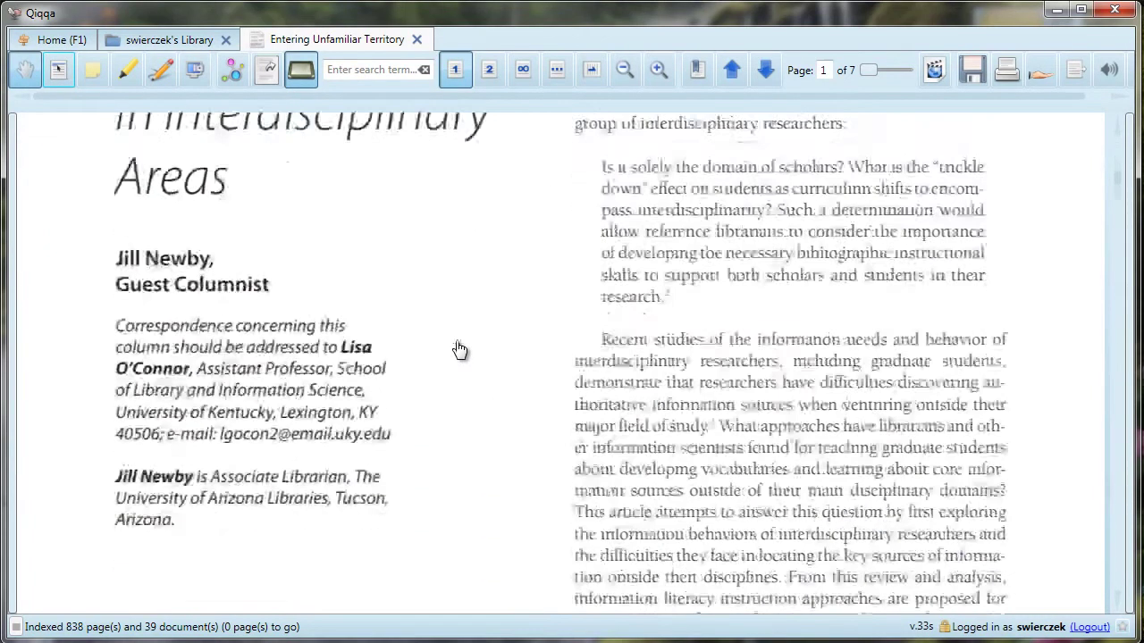
scroll(460, 349, "up", 1)
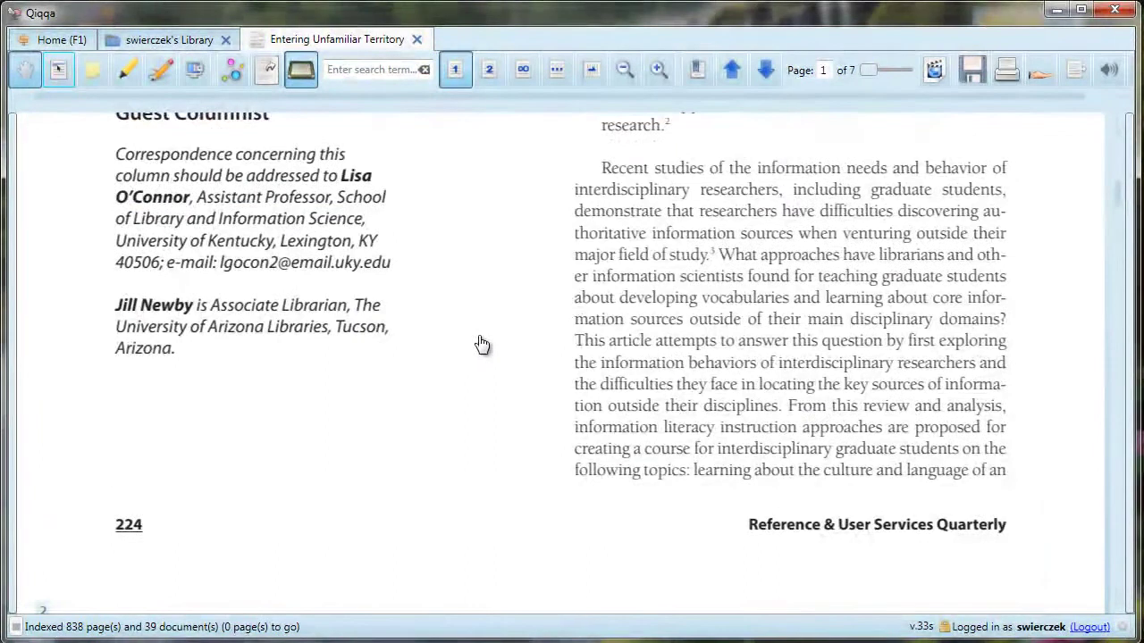
left_click(93, 73)
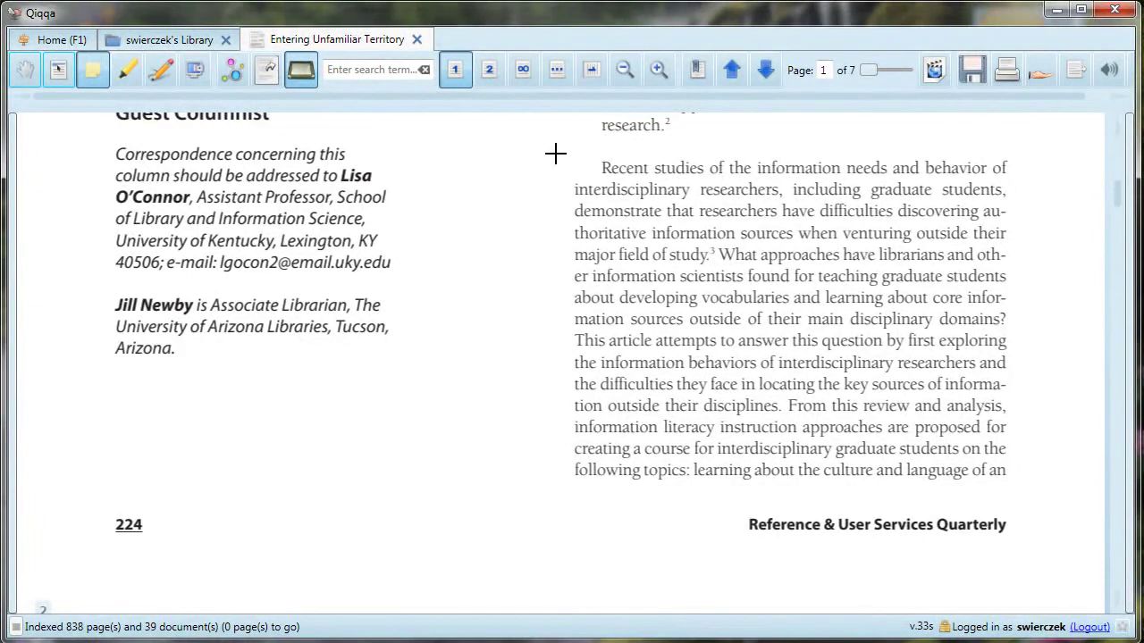
mouse_move(555, 154)
left_mouse_down()
mouse_move(553, 171)
mouse_move(748, 473)
mouse_move(1029, 489)
left_mouse_up()
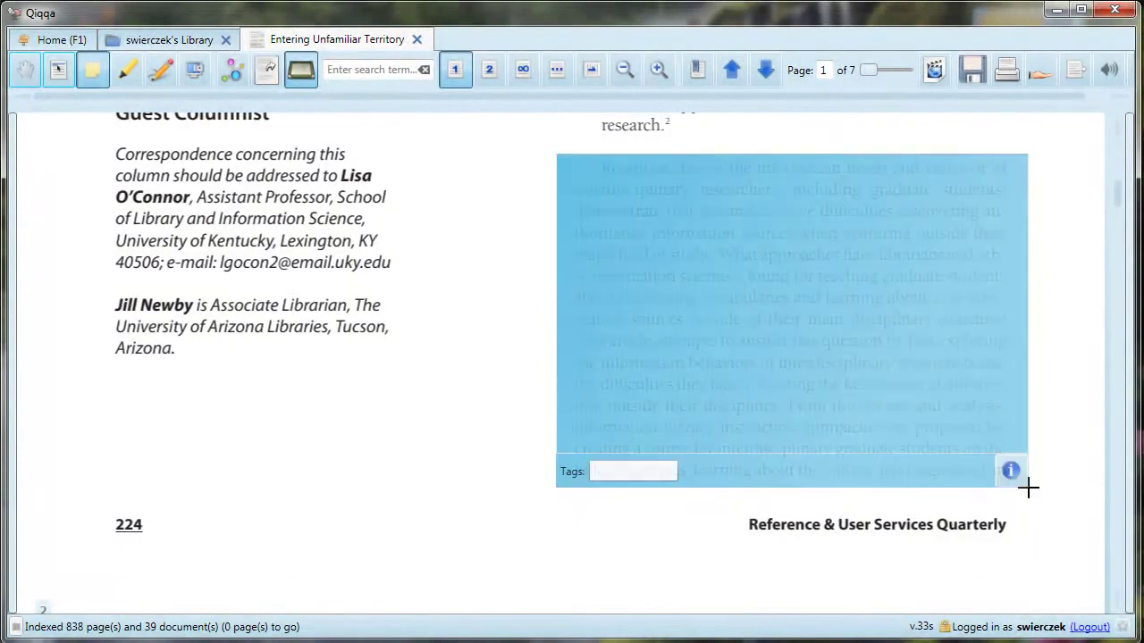
left_click(651, 471)
type("tagging")
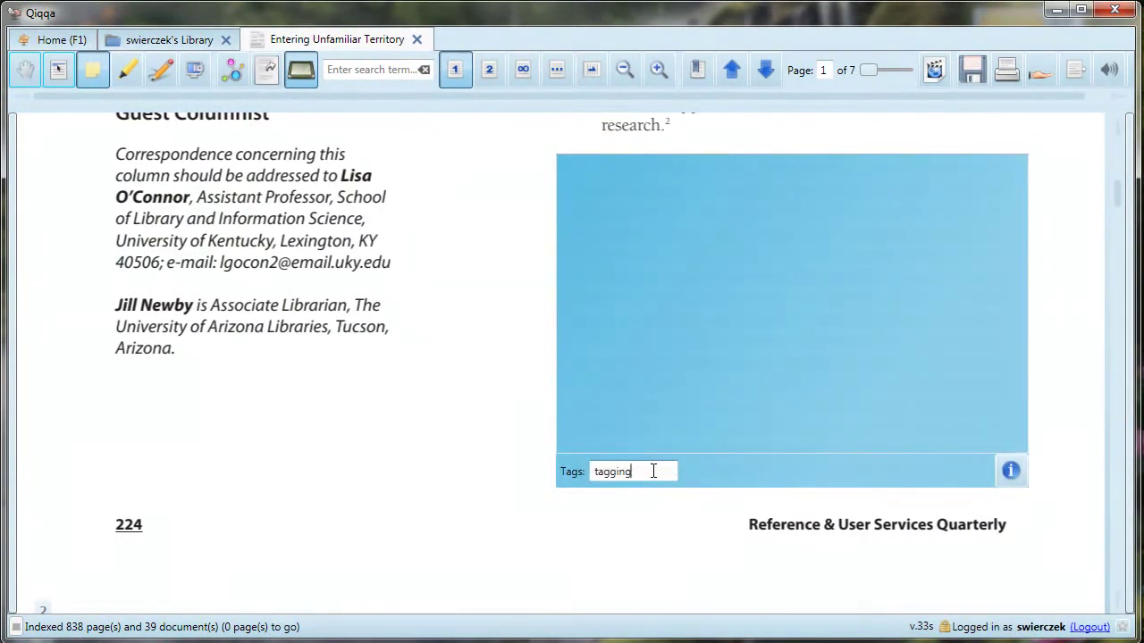
key("Return")
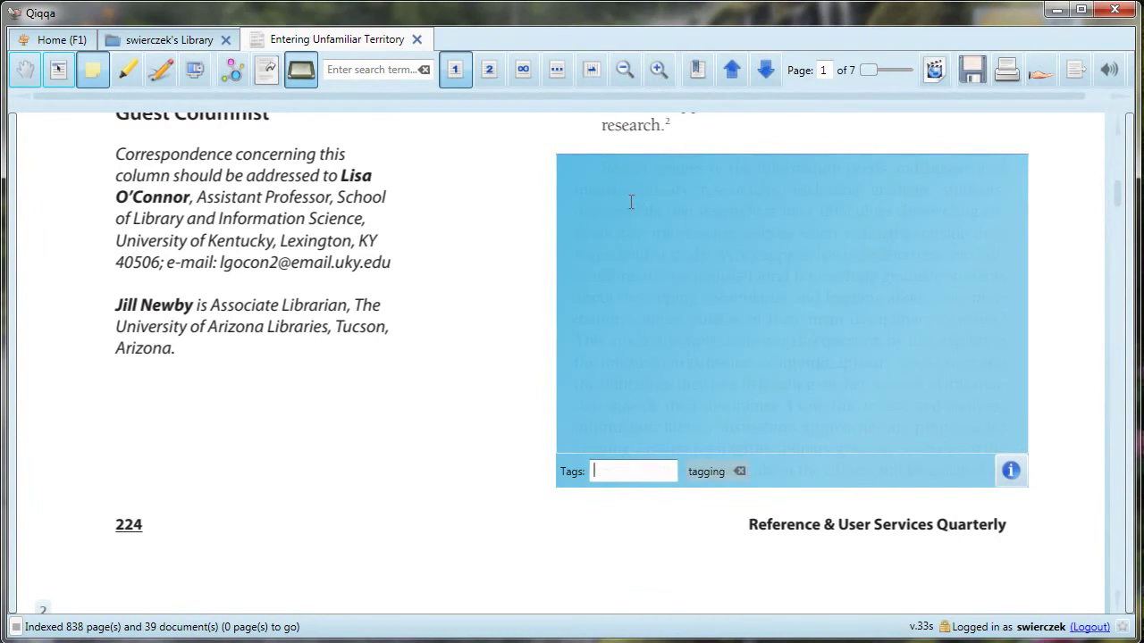
left_click(636, 199)
type("this is ")
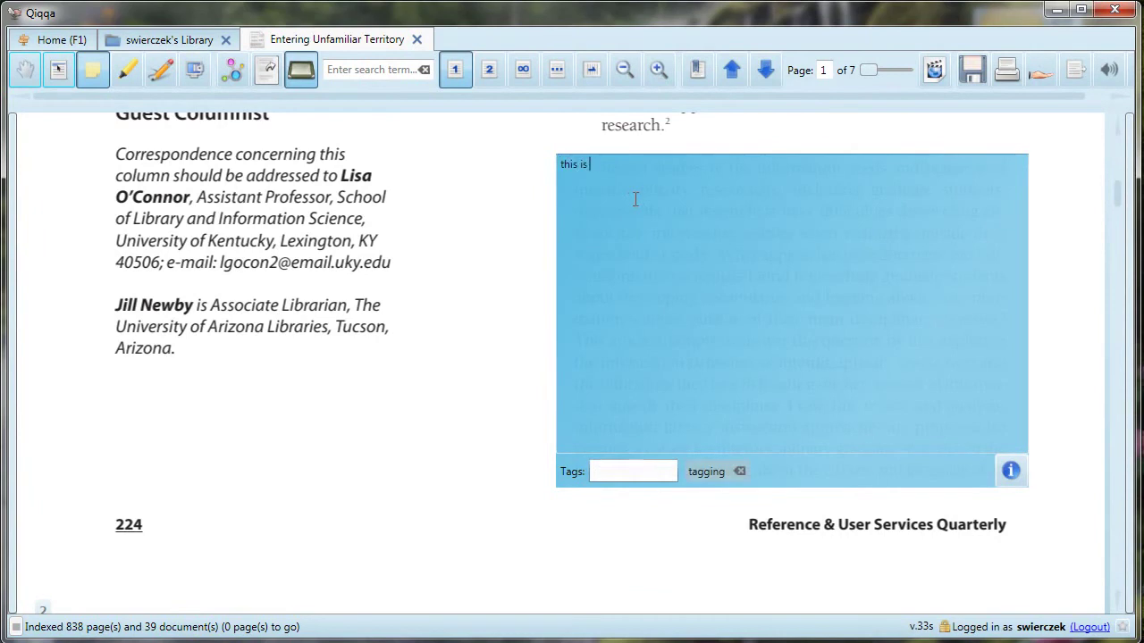
type("a statement of the author's thesis")
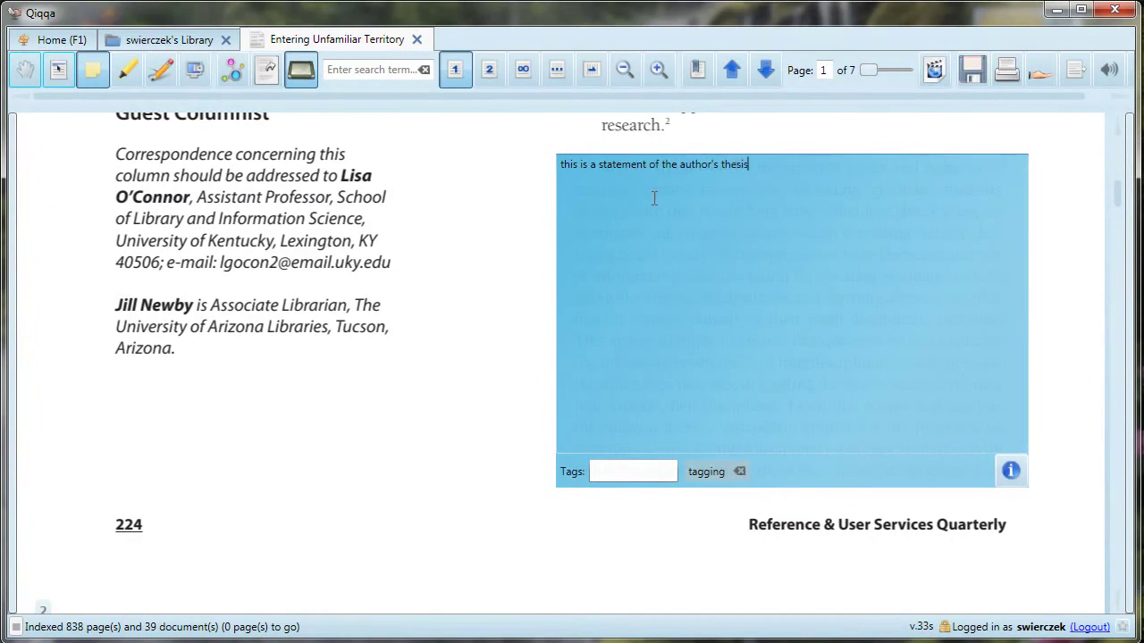
Step: Make the annotation pink and give it a rating of 4
left_click(1011, 475)
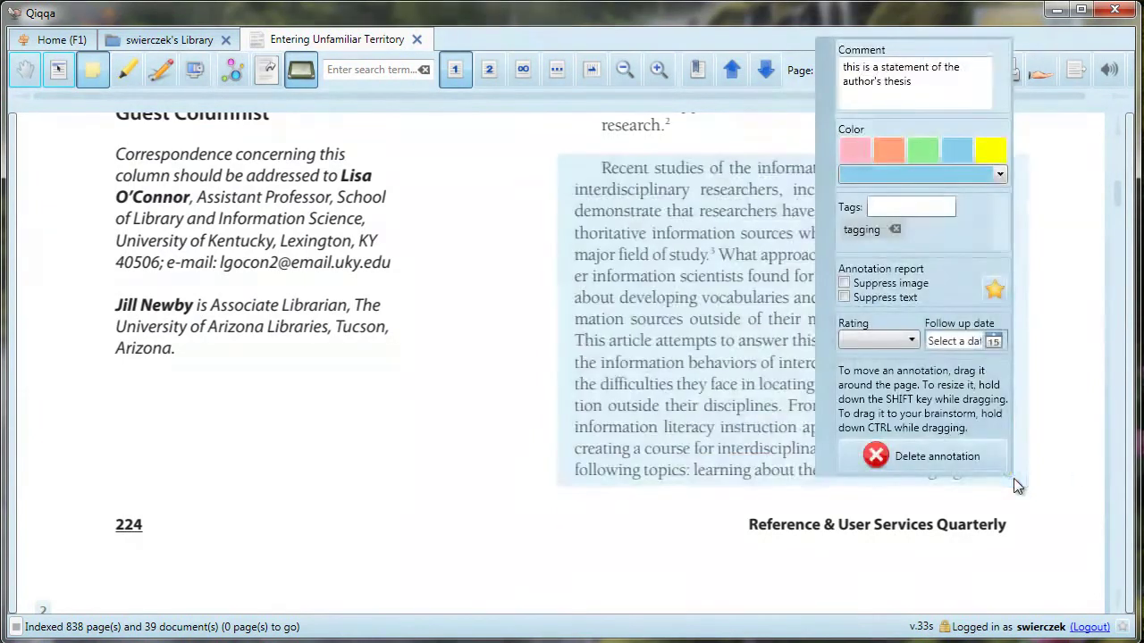
left_click(855, 150)
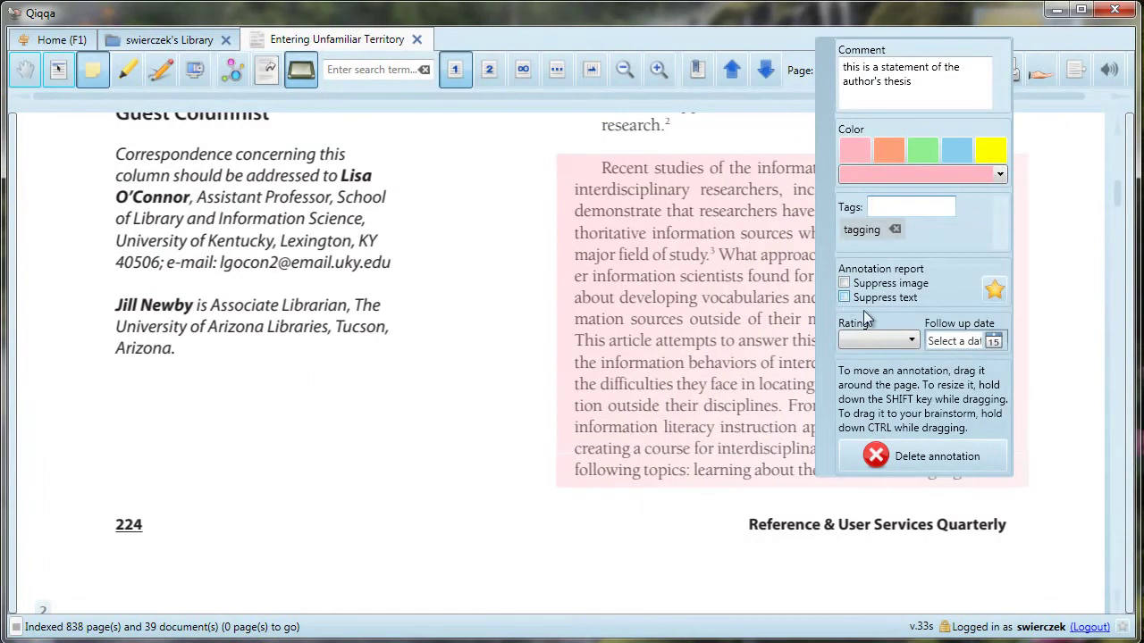
left_click(911, 341)
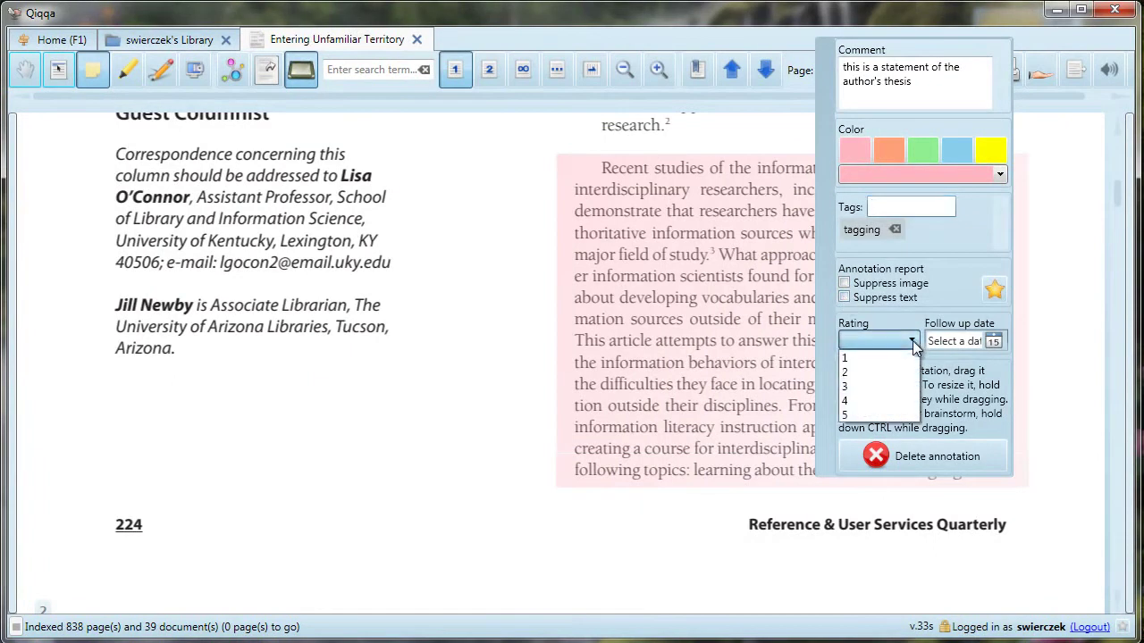
left_click(900, 402)
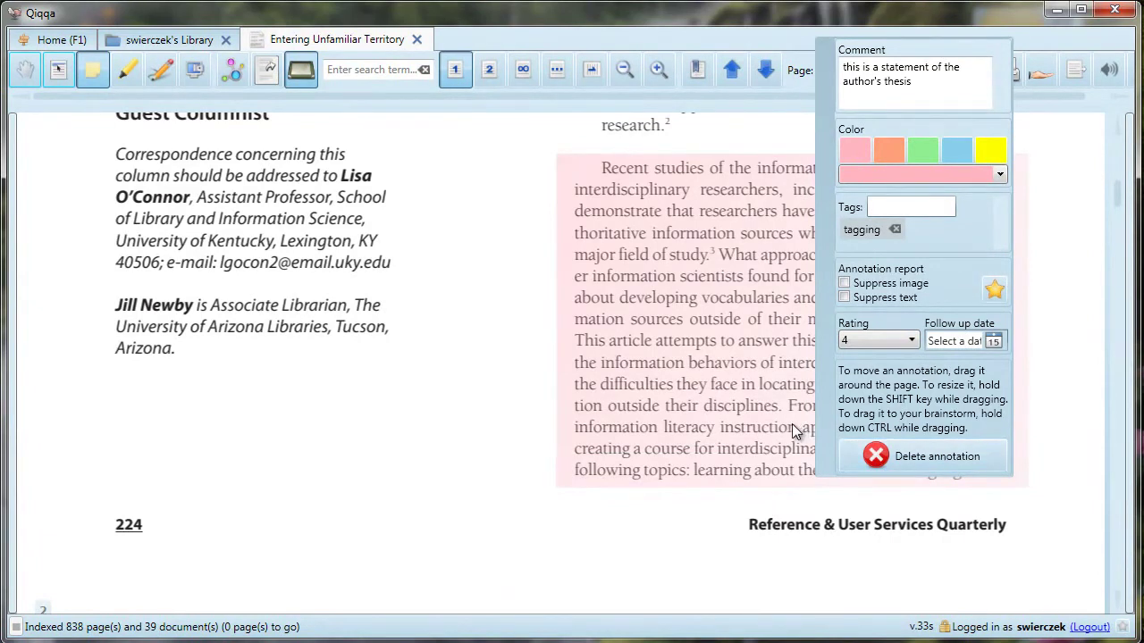
left_click(27, 76)
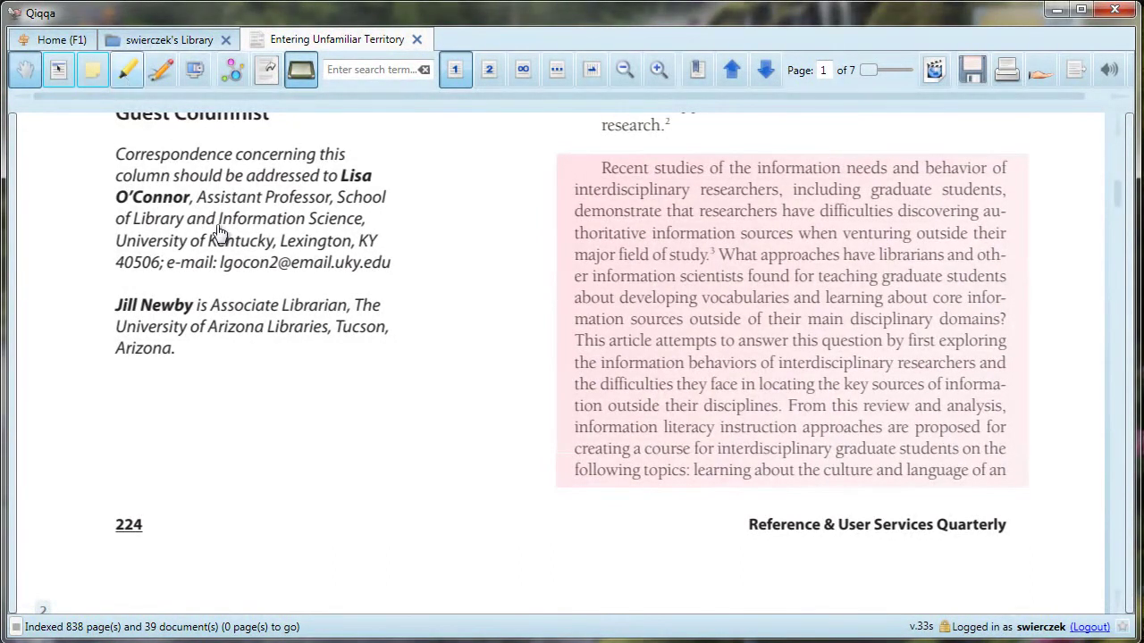
Step: Highlight 'Lynn Westbrook describes interdisciplinary research as' in yellow, removing the stray 'academic' highlight
scroll(273, 291, "down", 6)
left_click(126, 71)
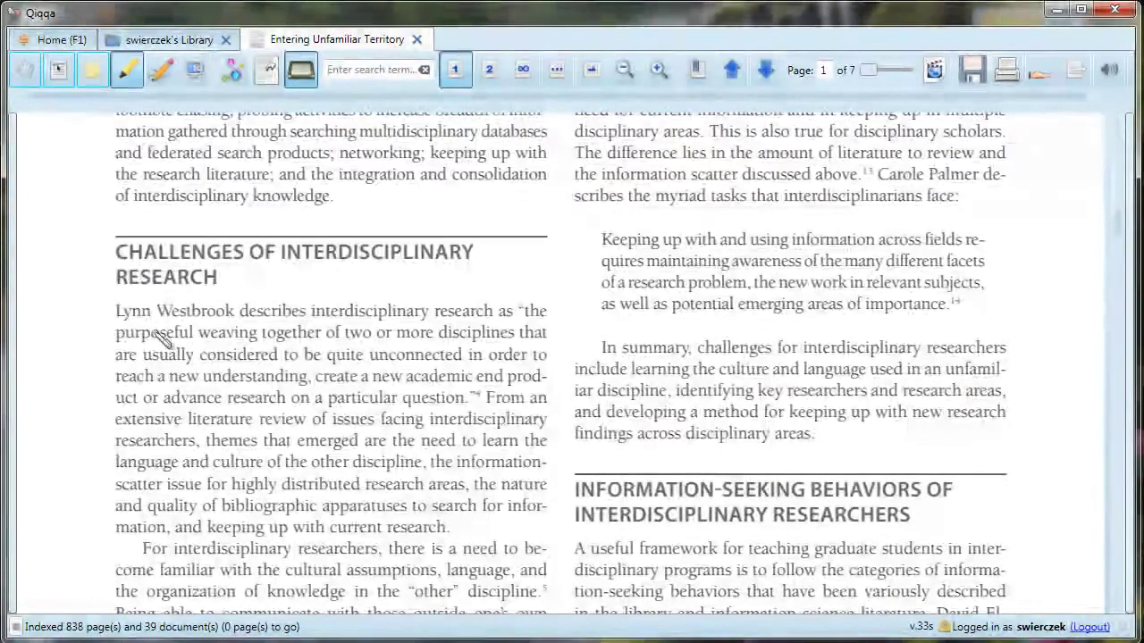
left_click_drag(118, 311, 516, 313)
left_click_drag(408, 379, 470, 377)
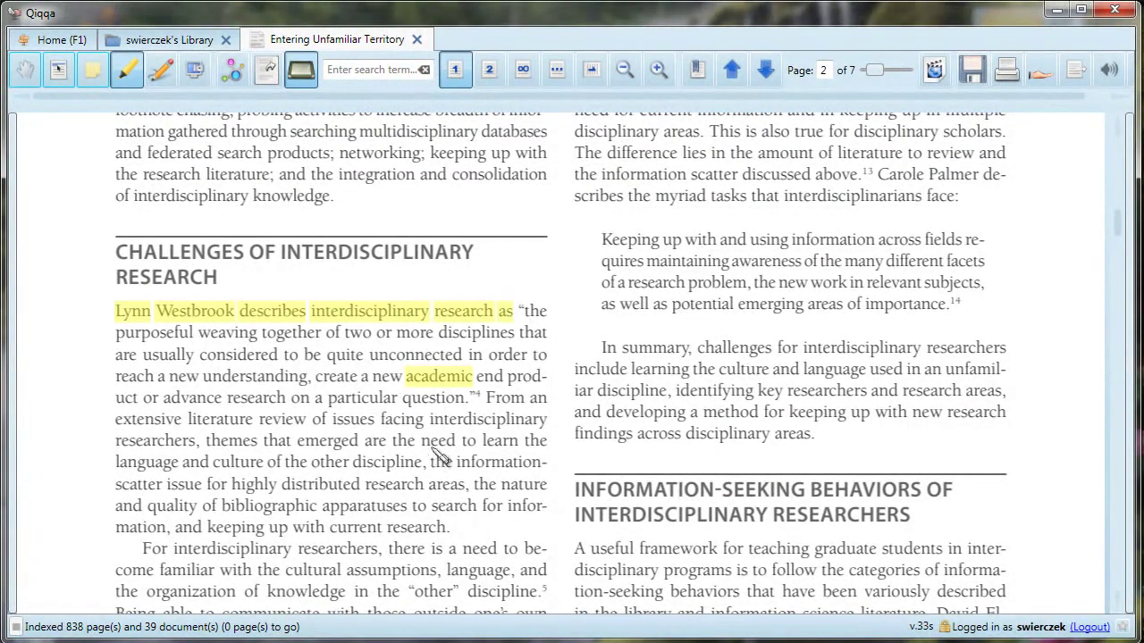
left_click(461, 380)
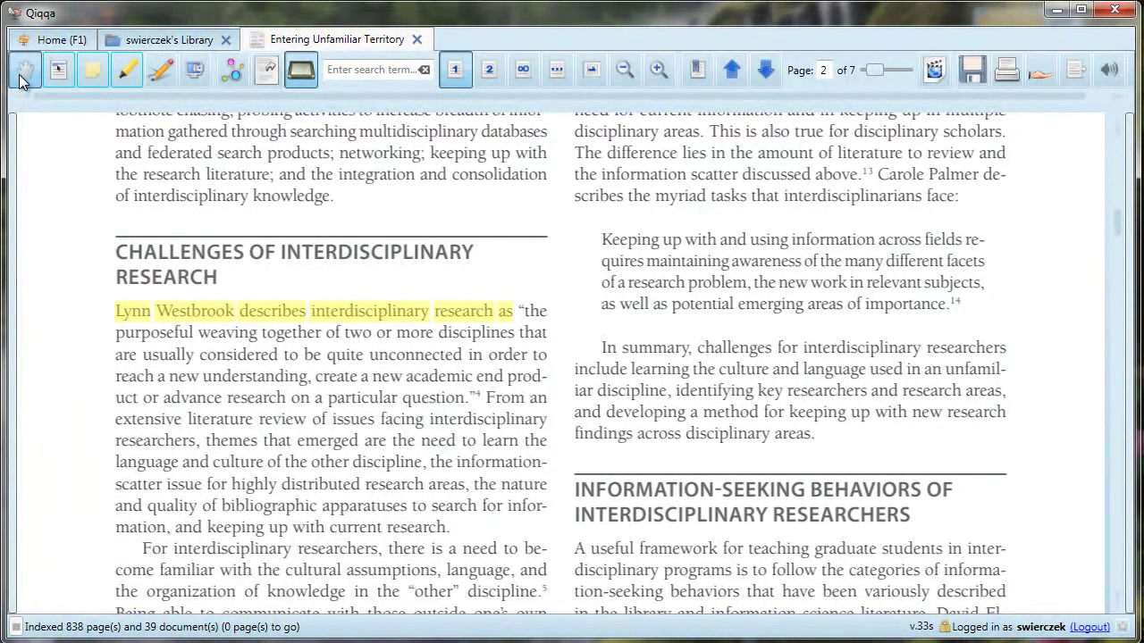
Step: Draw a small freehand ink scribble in the page's left margin
scroll(326, 389, "down", 5)
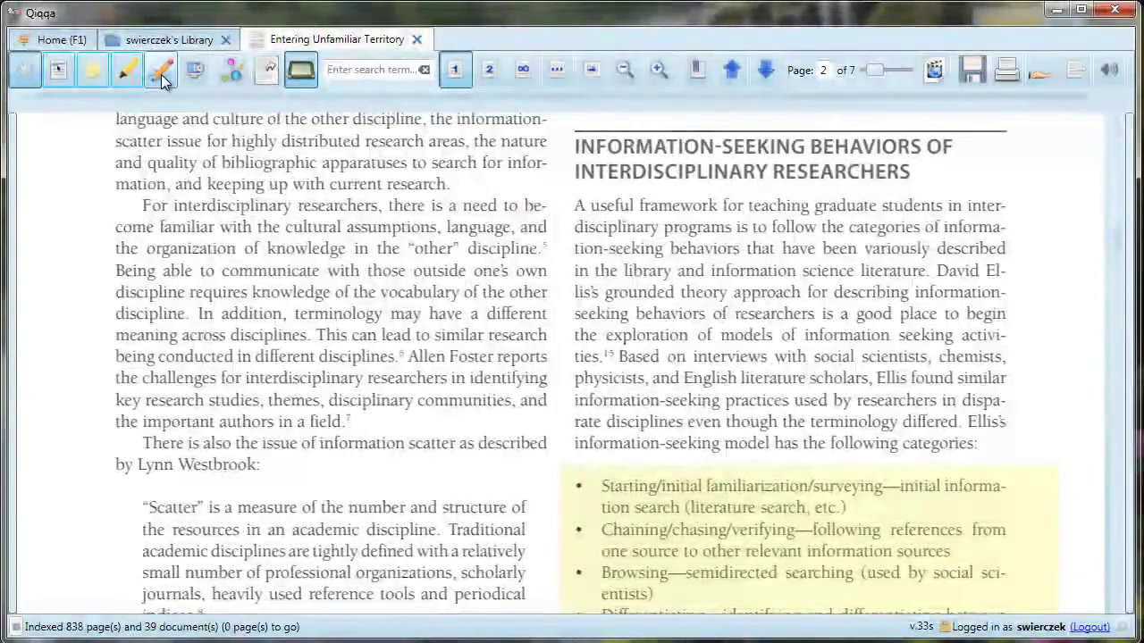
left_click(161, 71)
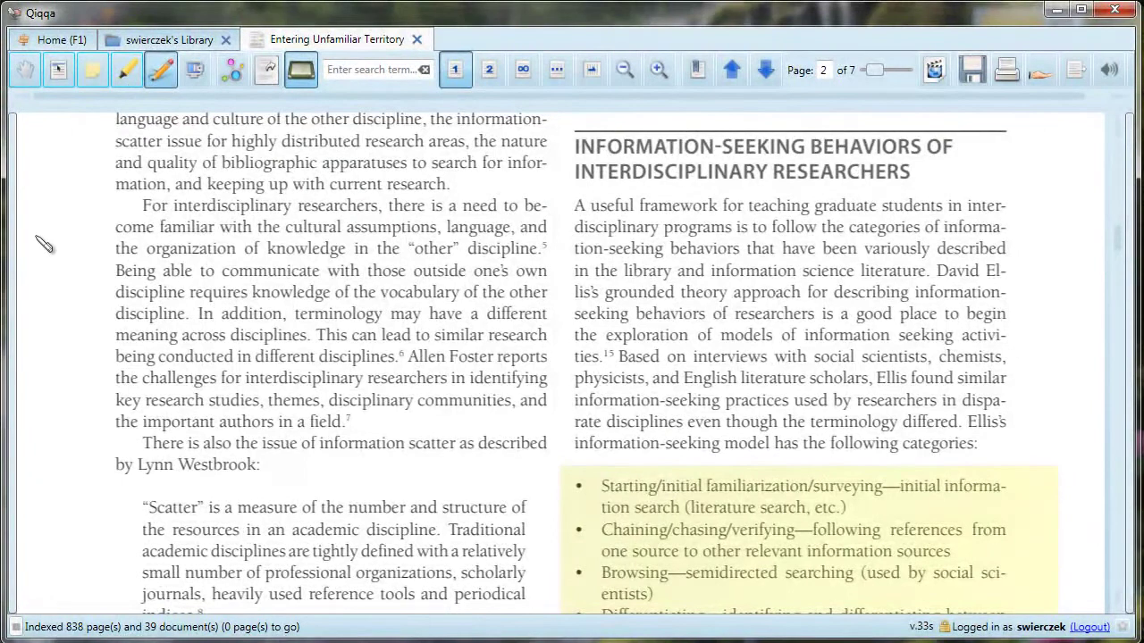
mouse_move(37, 237)
left_mouse_down()
mouse_move(25, 250)
mouse_move(54, 243)
left_mouse_up()
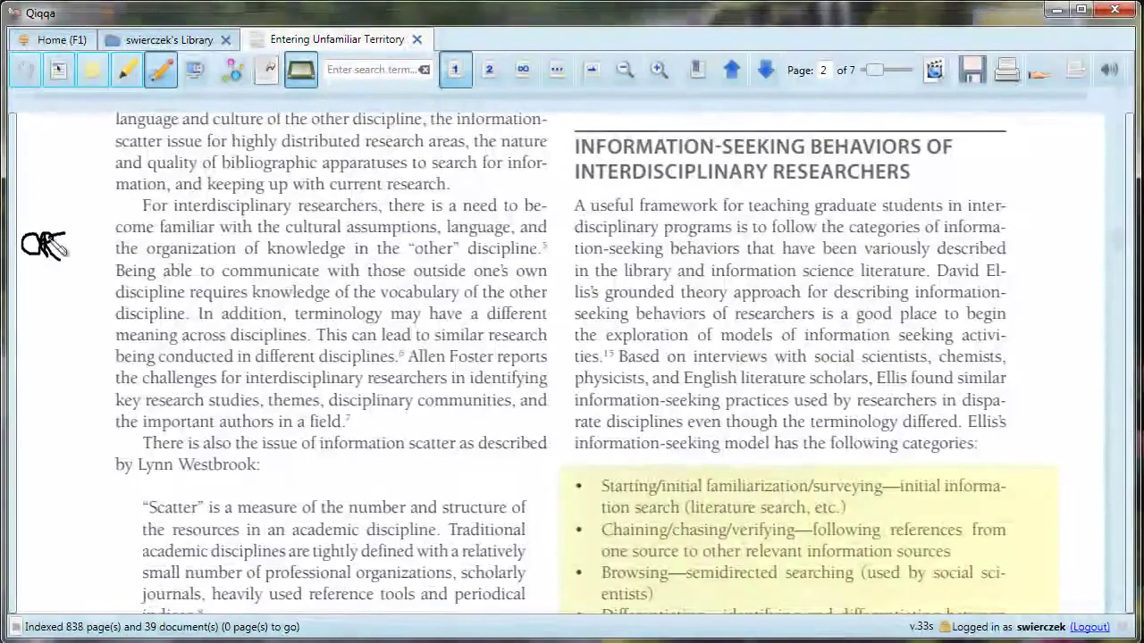
Step: Snapshot the highlighted page-3 bullet list to the clipboard, then search the library for citing documents
left_click(32, 73)
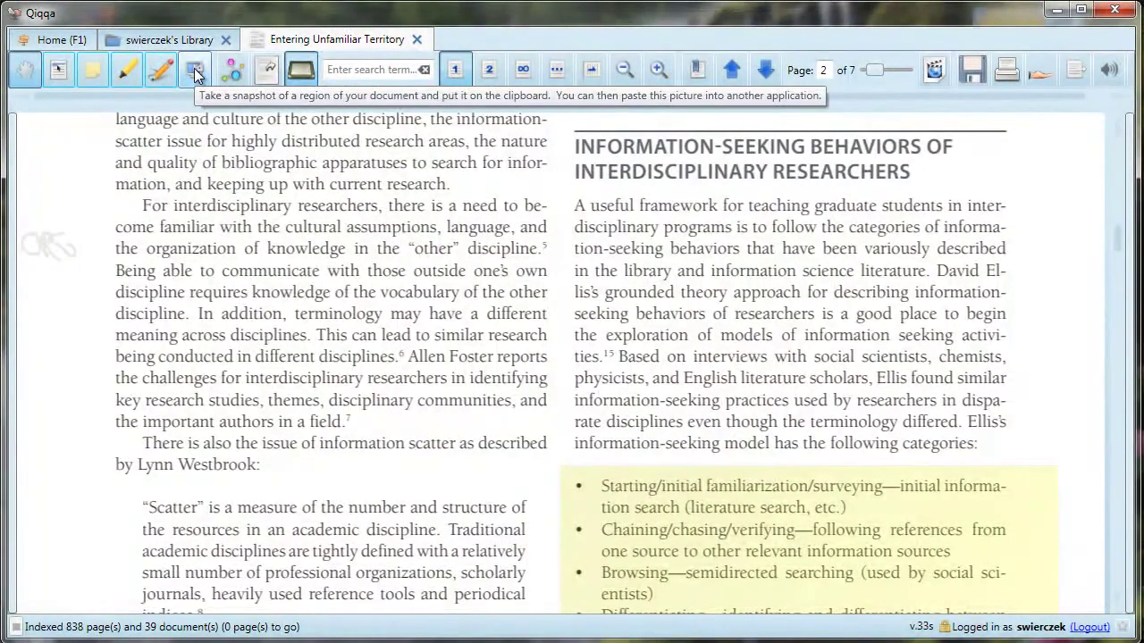
scroll(411, 241, "down", 3)
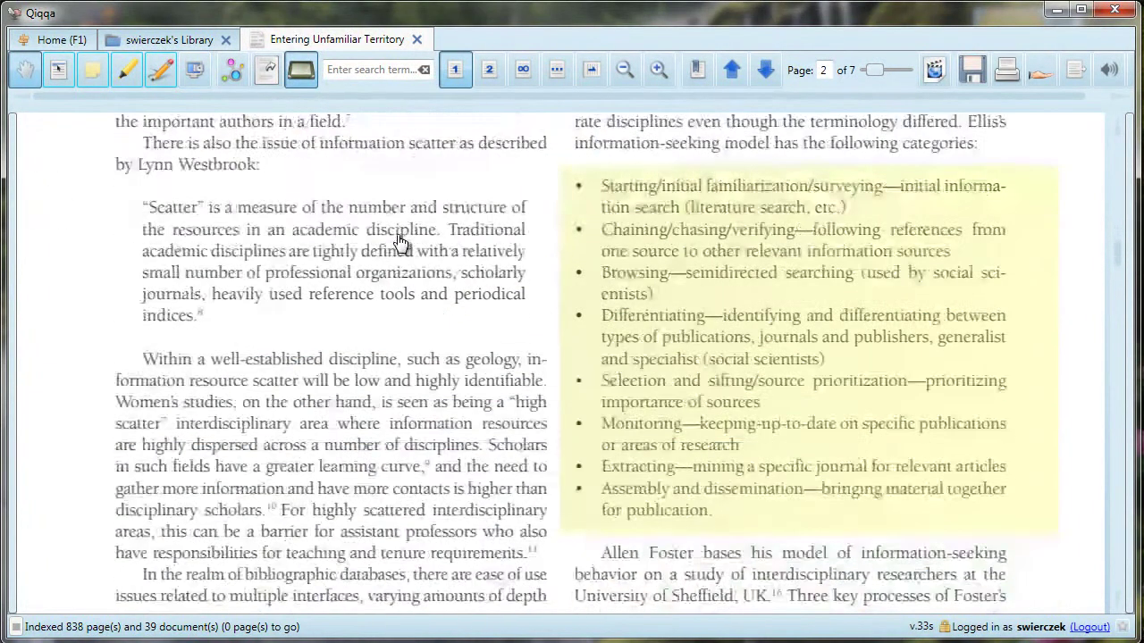
scroll(400, 241, "down", 10)
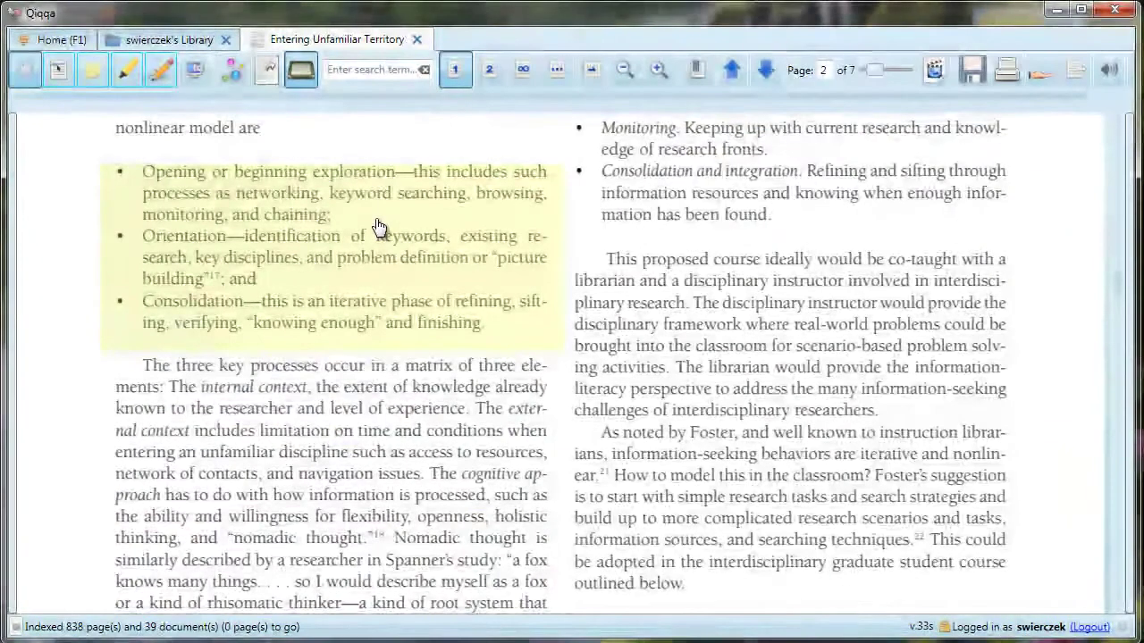
left_click(194, 73)
left_click_drag(102, 159, 561, 336)
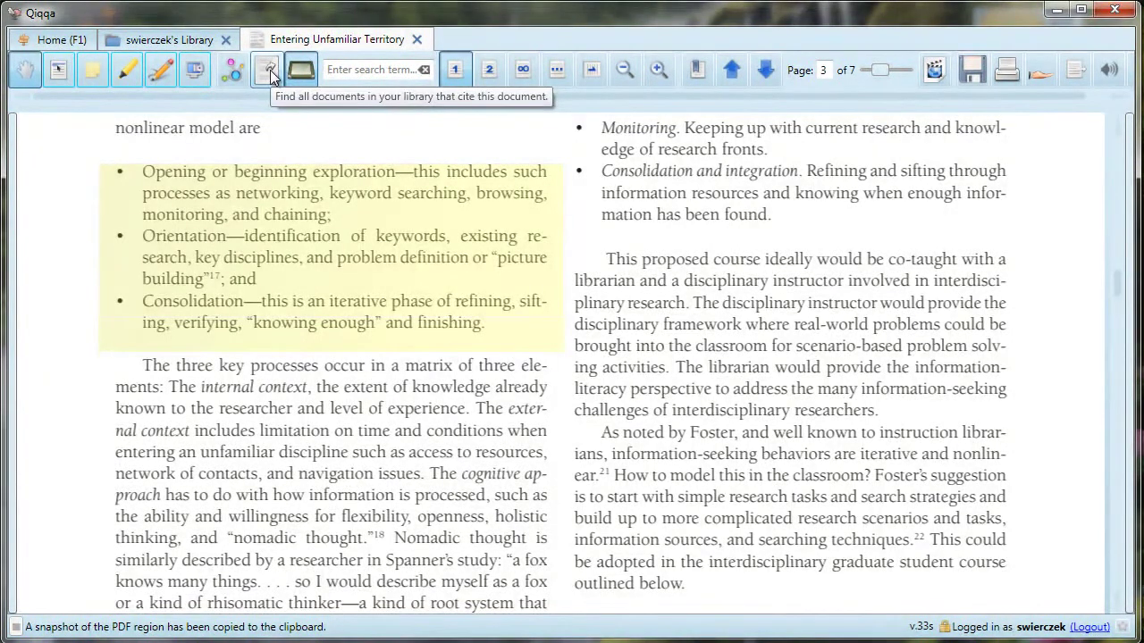
left_click(268, 71)
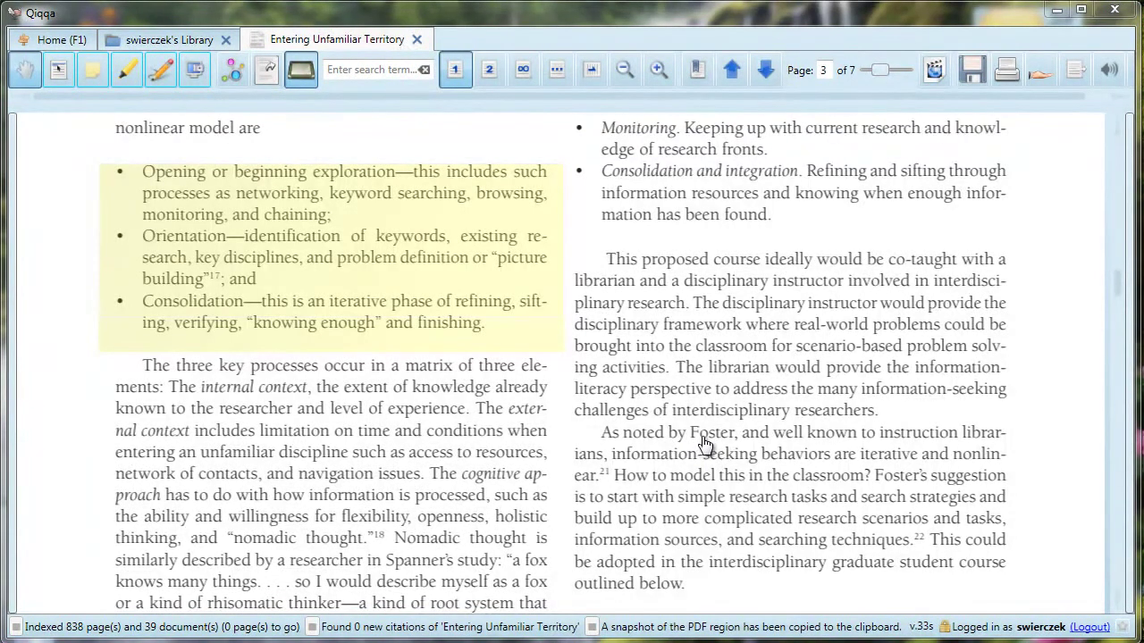
Step: Show two pages side by side, then all seven as thumbnails, then return to pages 1–2
left_click(493, 73)
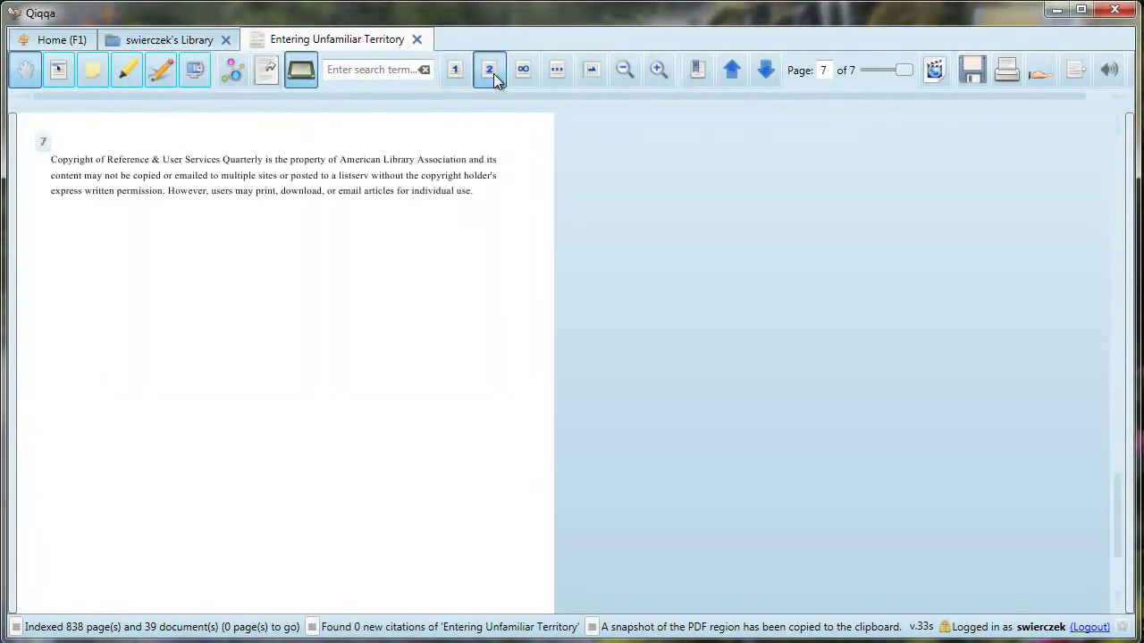
scroll(473, 329, "up", 5)
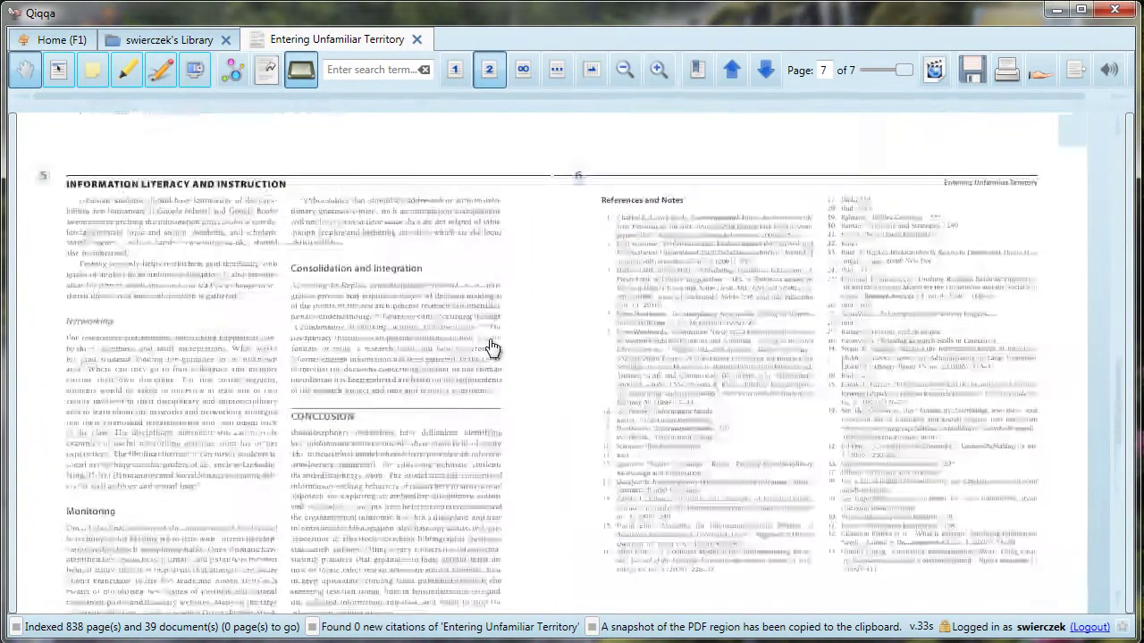
scroll(492, 351, "up", 5)
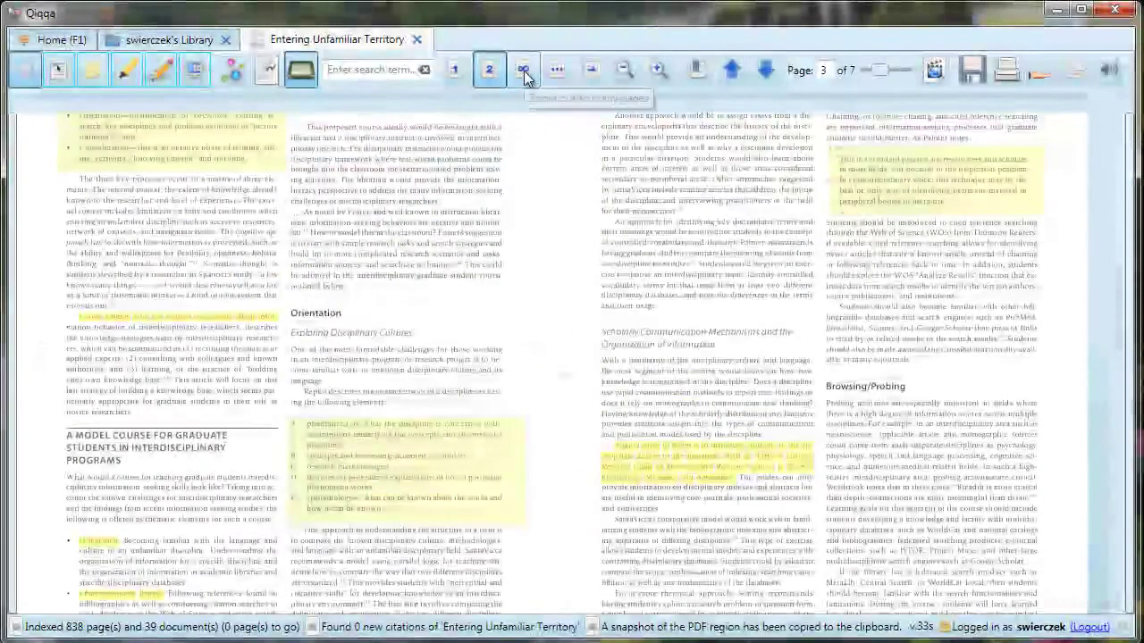
left_click(524, 75)
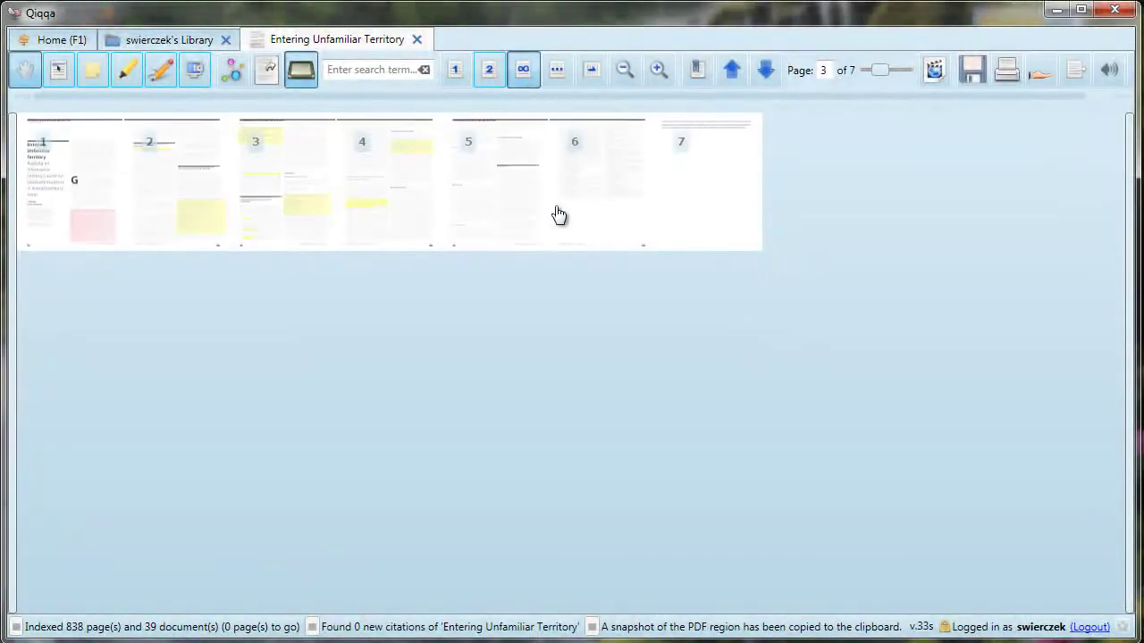
left_click(211, 223)
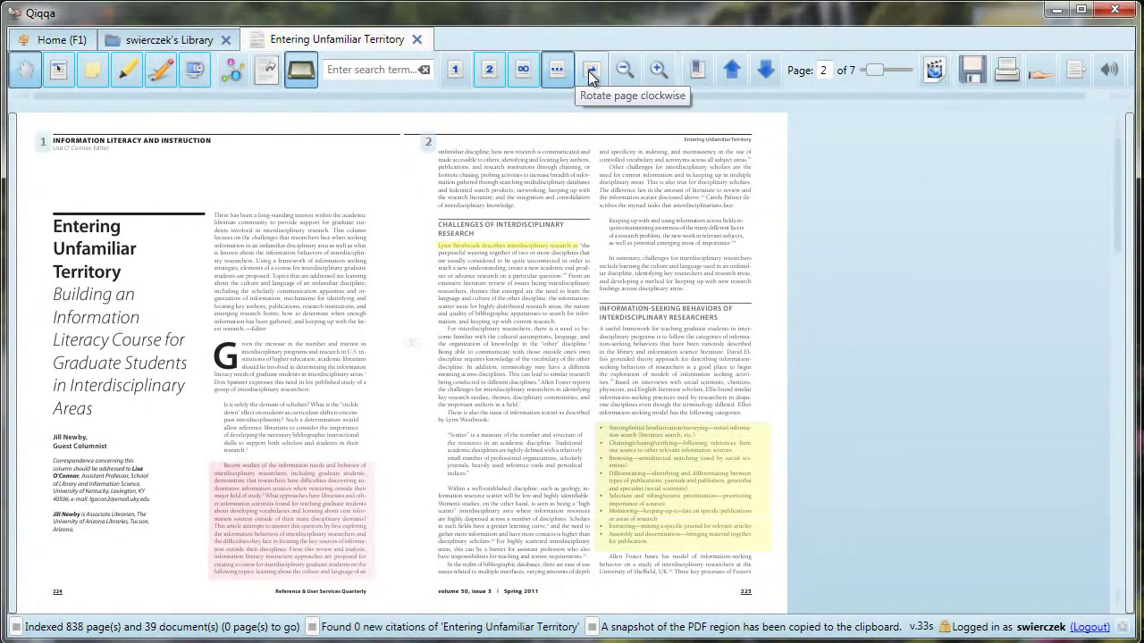
Step: Rotate page 2 a full turn back upright, then zoom out and in until it fills the width
left_click(591, 72)
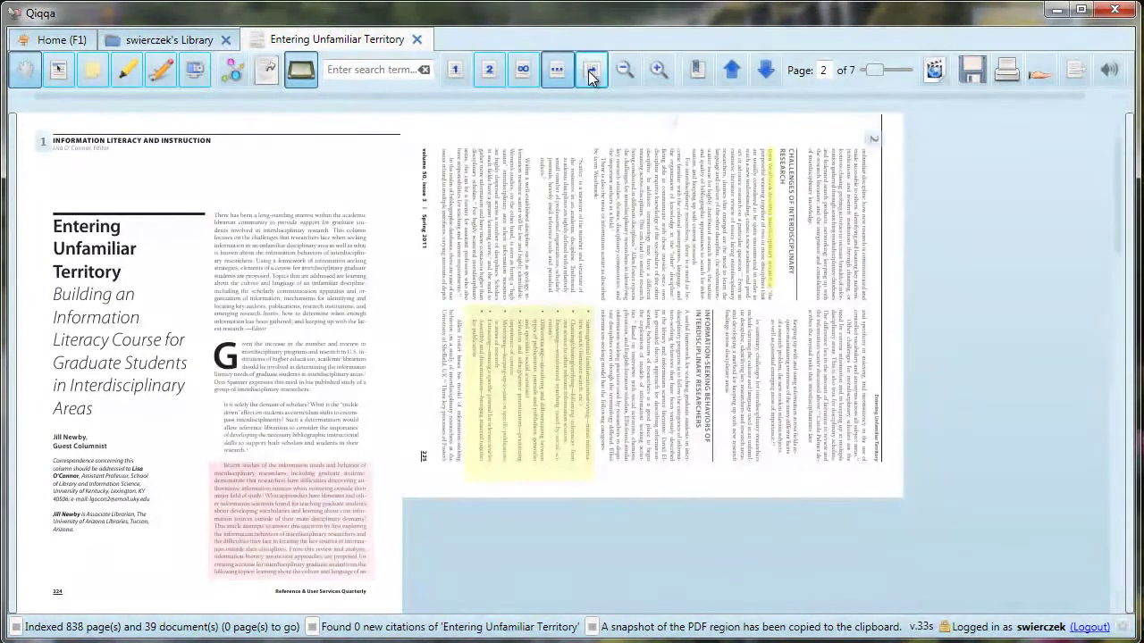
left_click(591, 71)
left_click(591, 71)
left_click(591, 71)
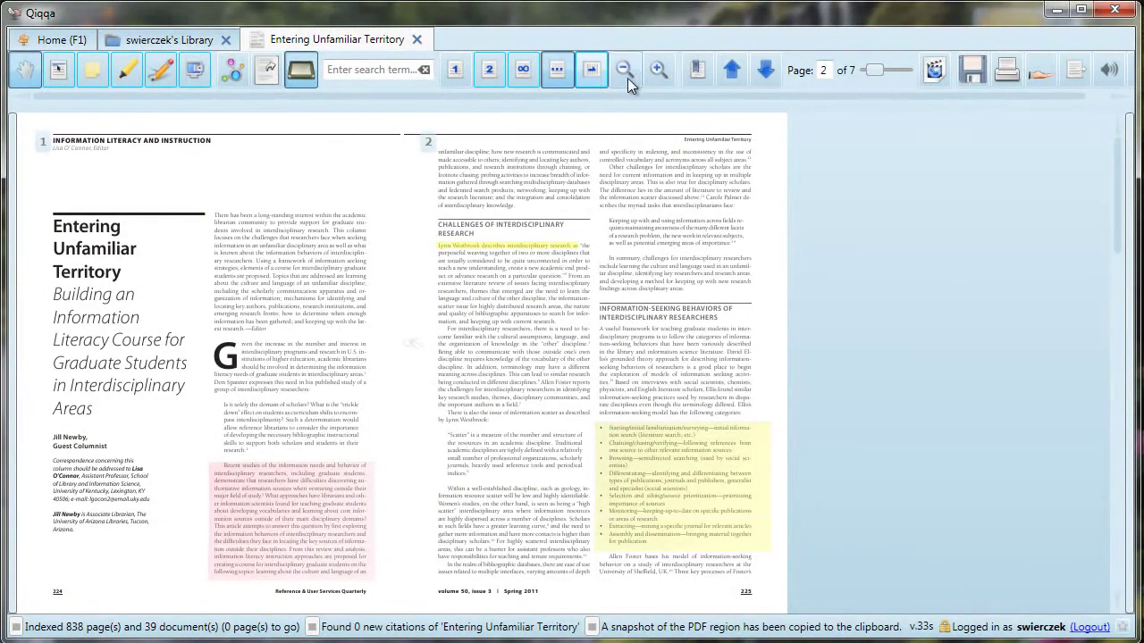
left_click(625, 70)
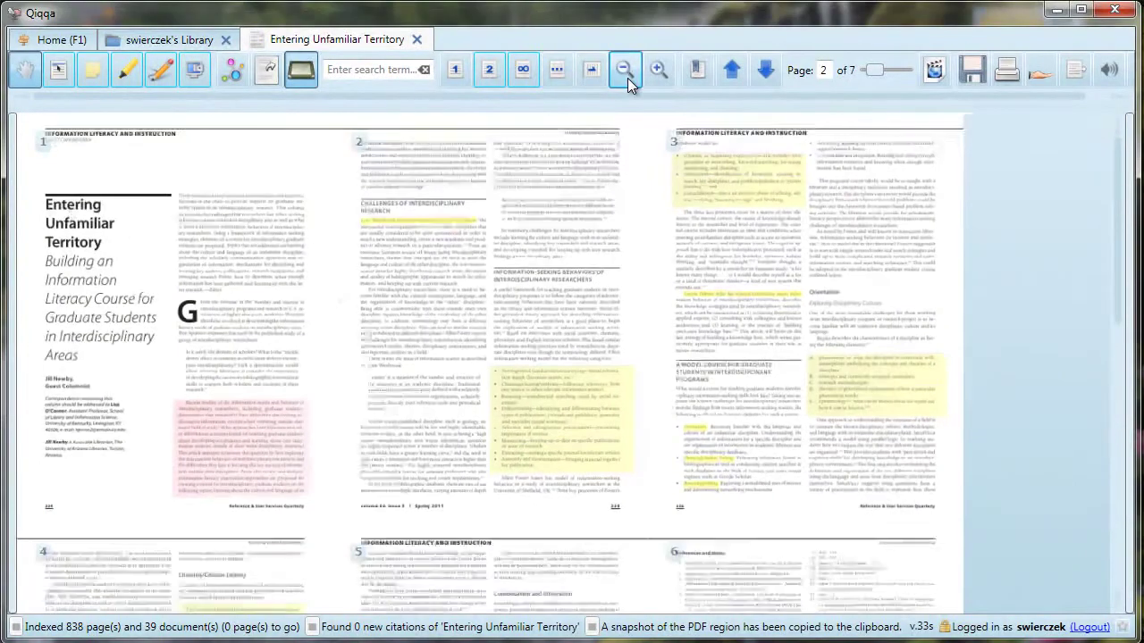
left_click(654, 78)
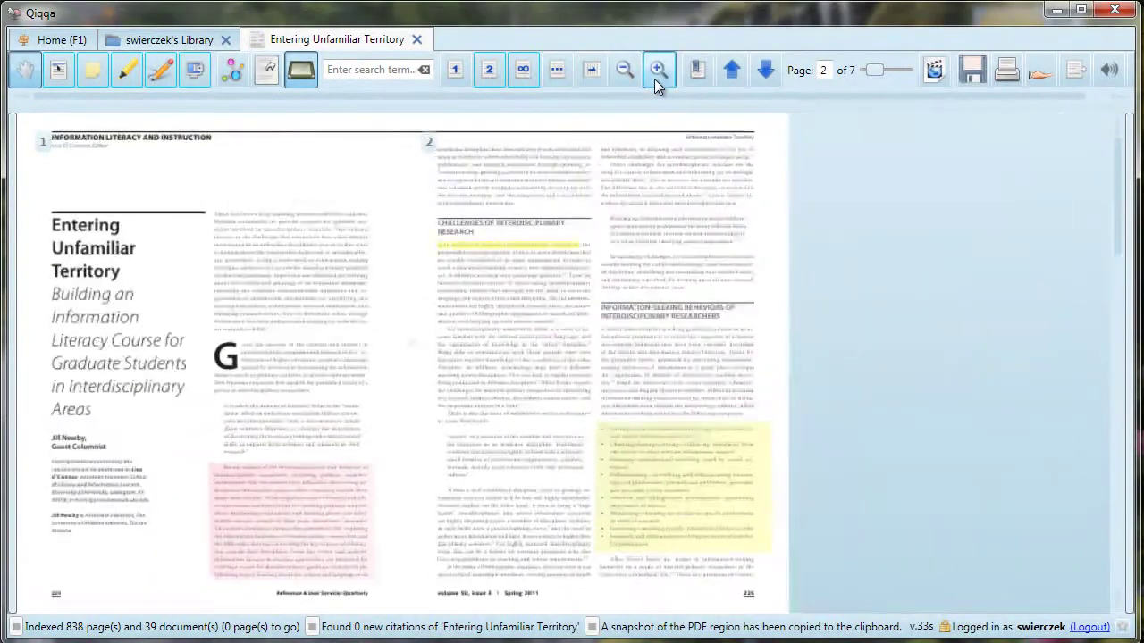
left_click(654, 79)
left_click(654, 78)
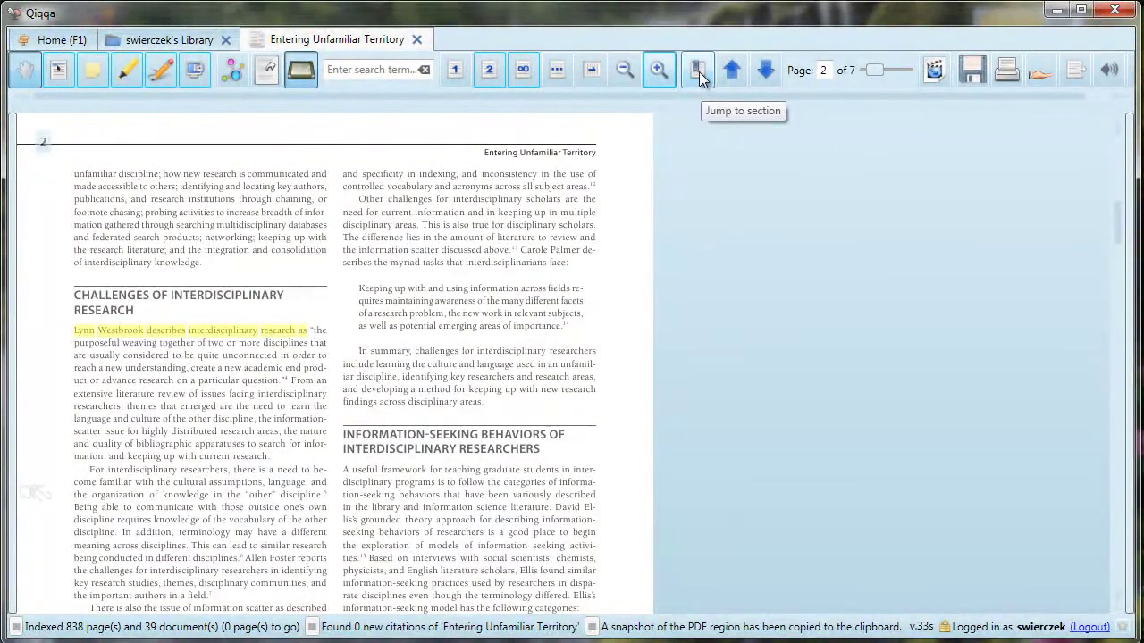
Step: Jump to the Conclusion section, then step back to page 4 of 7
left_click(699, 75)
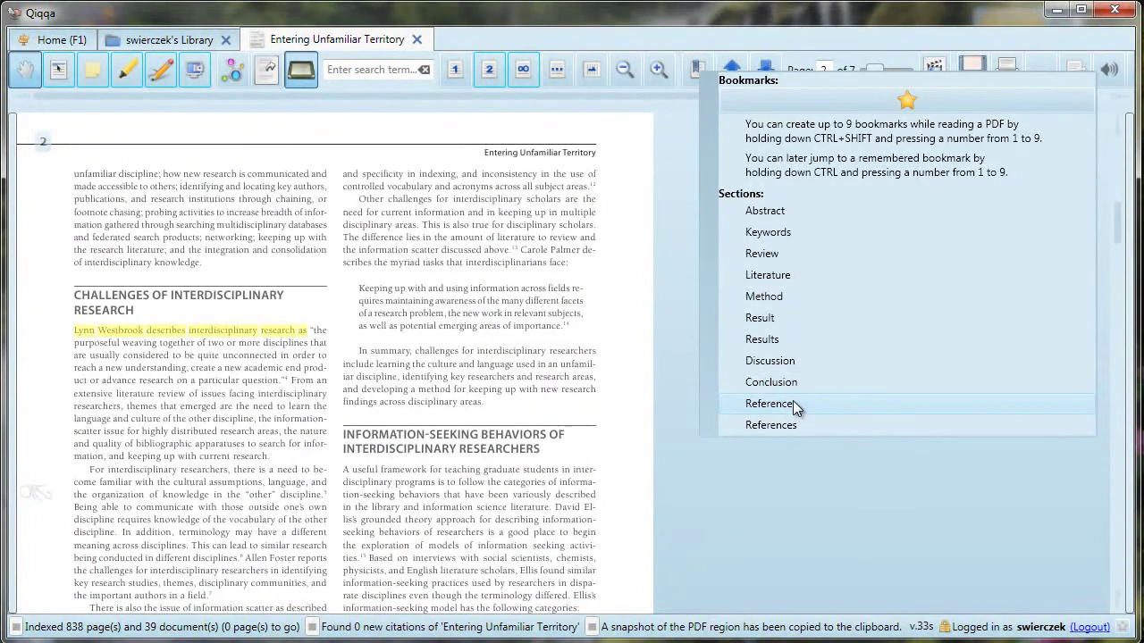
left_click(788, 383)
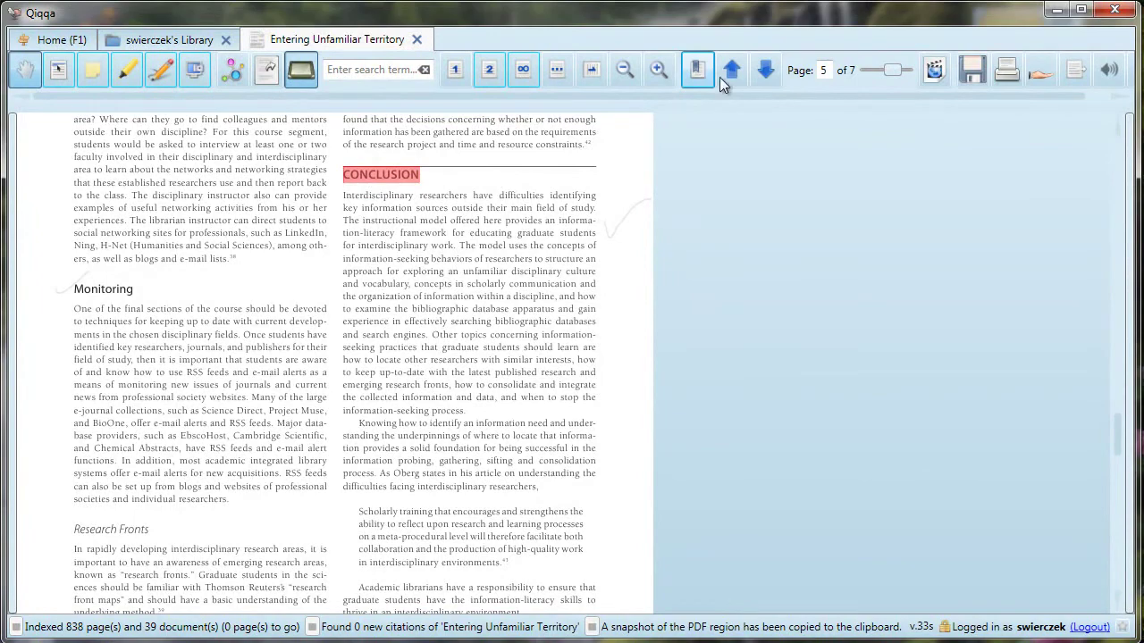
left_click(733, 80)
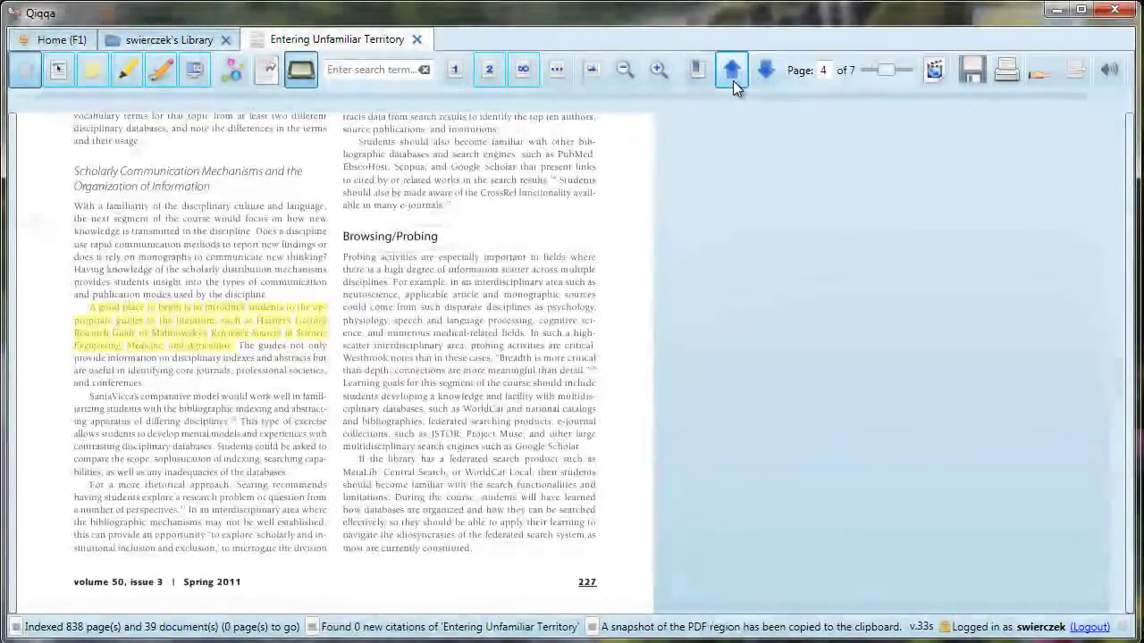
left_click(733, 80)
left_click(766, 79)
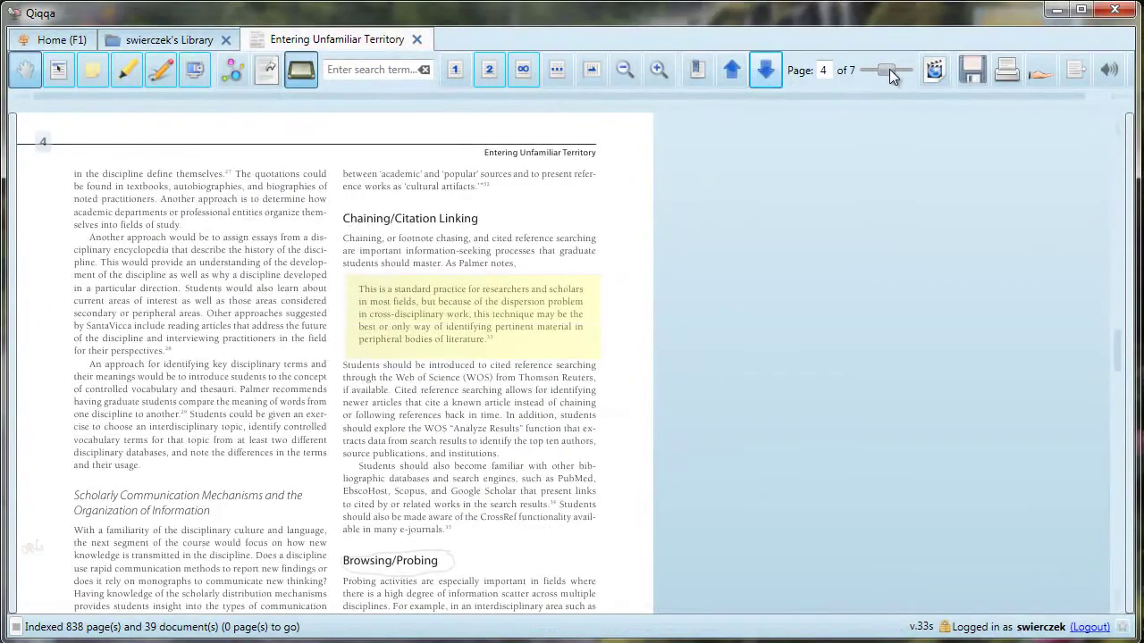
Step: Slide back to page 2, then save a copy of the 21st Century Learning PDF
left_click_drag(889, 69, 879, 68)
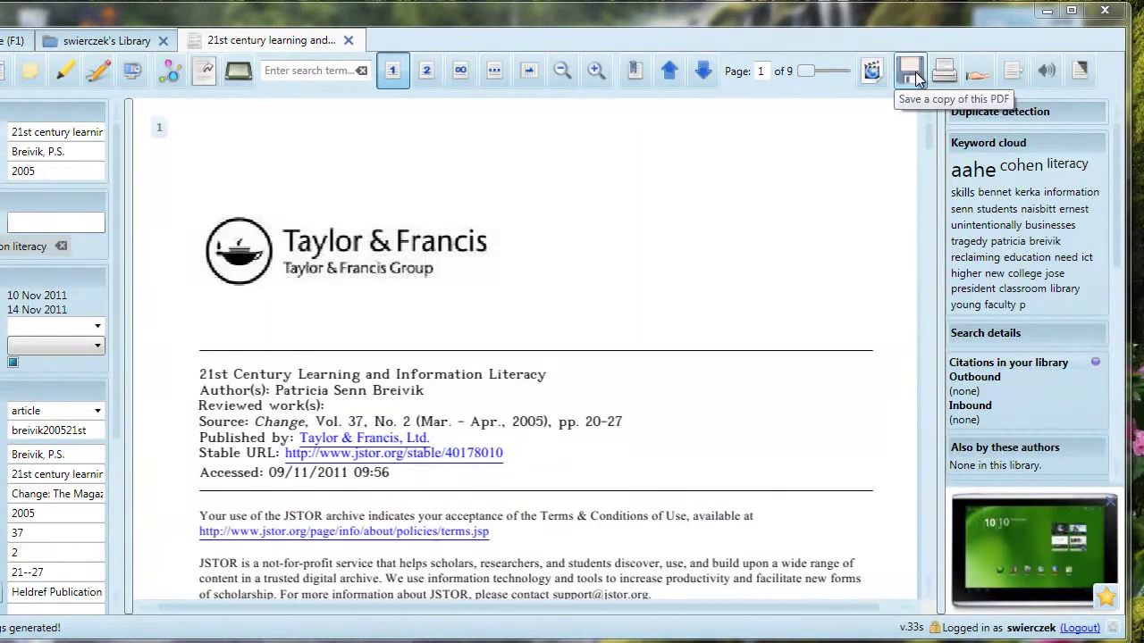
left_click(911, 72)
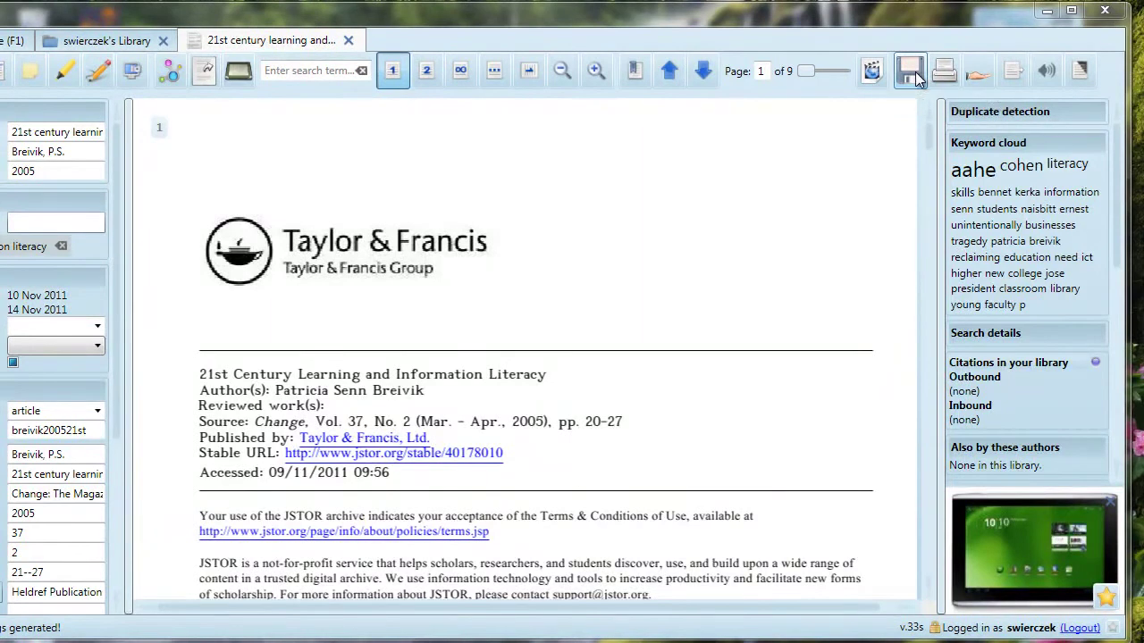
Step: Share the '21st Century Learning and Information Literacy' article as an online download link, then dismiss the notice
left_click(976, 79)
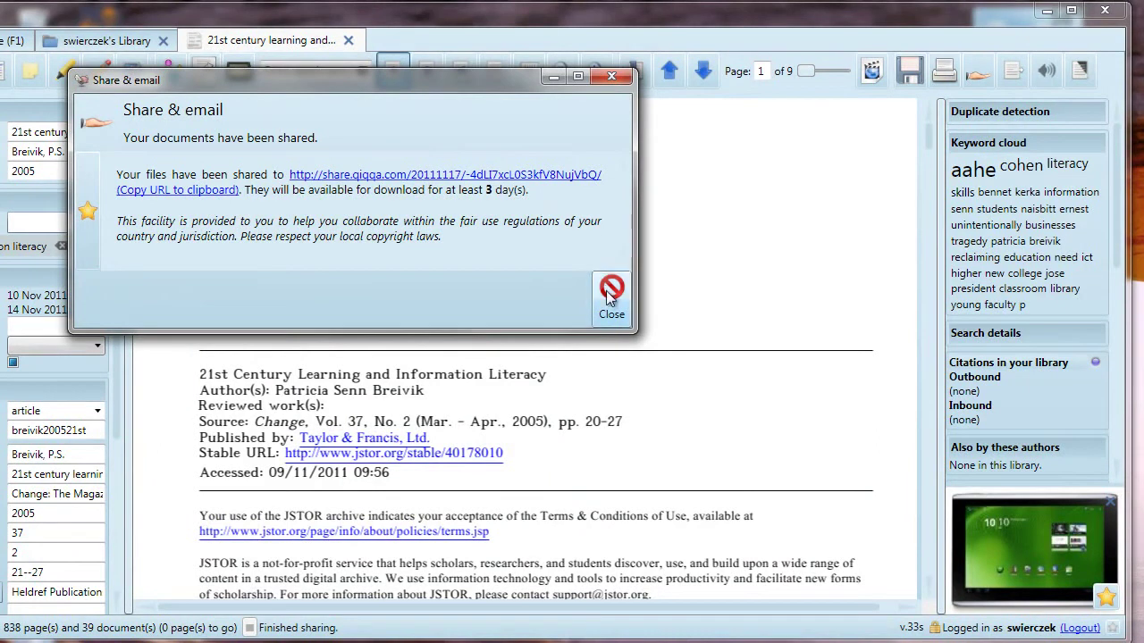
left_click(608, 291)
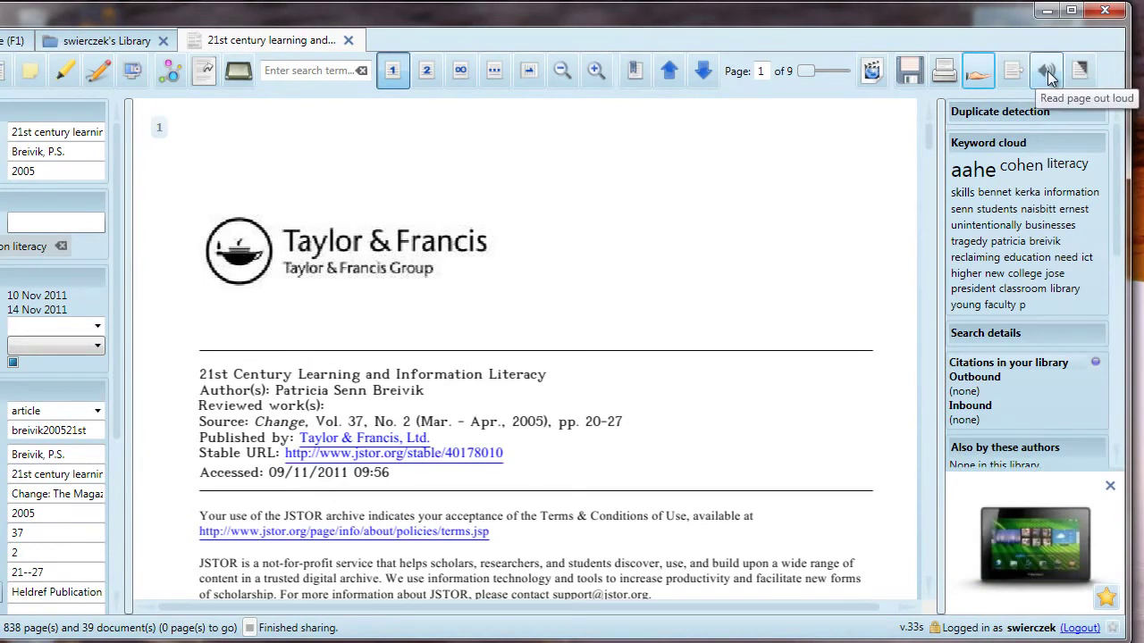
Step: Toggle the negative page colours on and off twice, ending with normal colours
left_click(1078, 82)
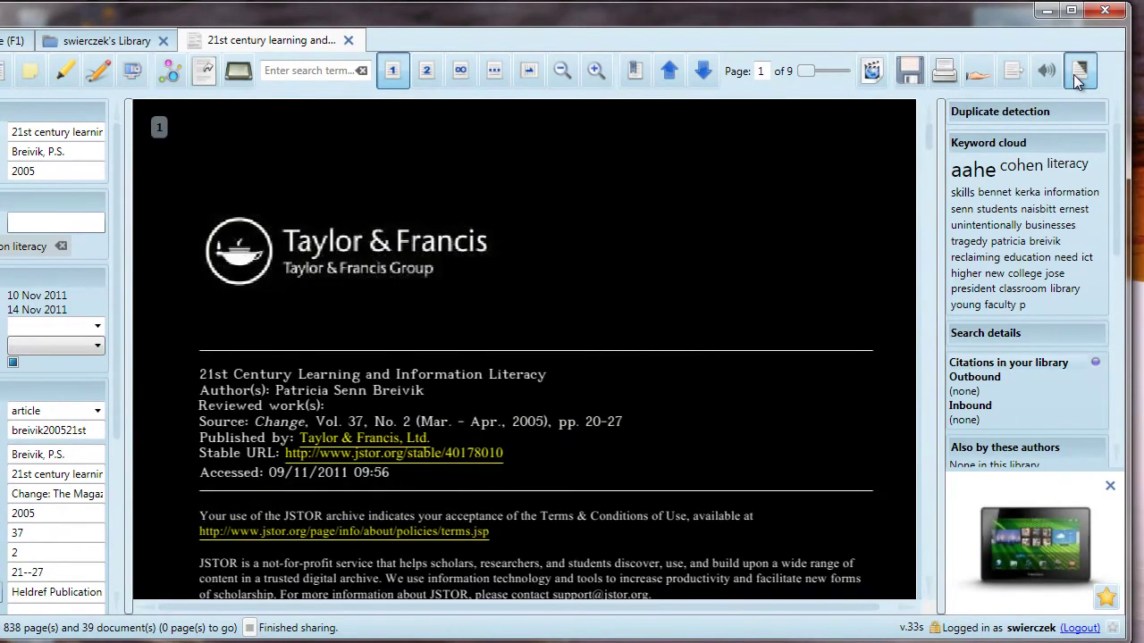
left_click(1078, 82)
left_click(1078, 81)
left_click(1078, 82)
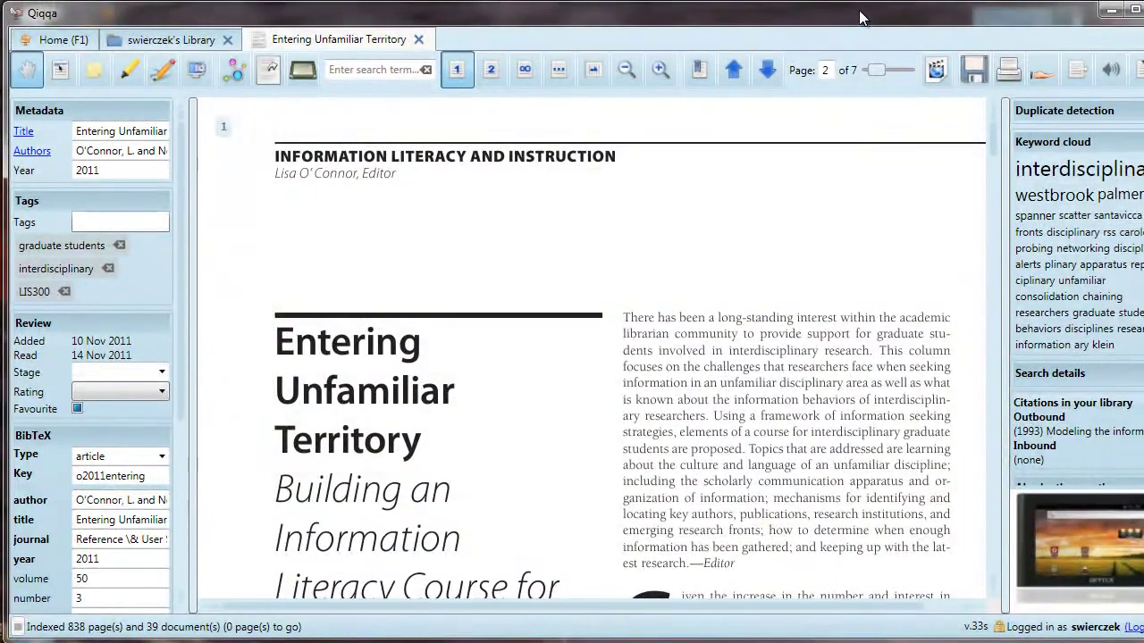
Step: Close the Entering Unfamiliar Territory tab to return to swierczek's Library list
left_click(420, 41)
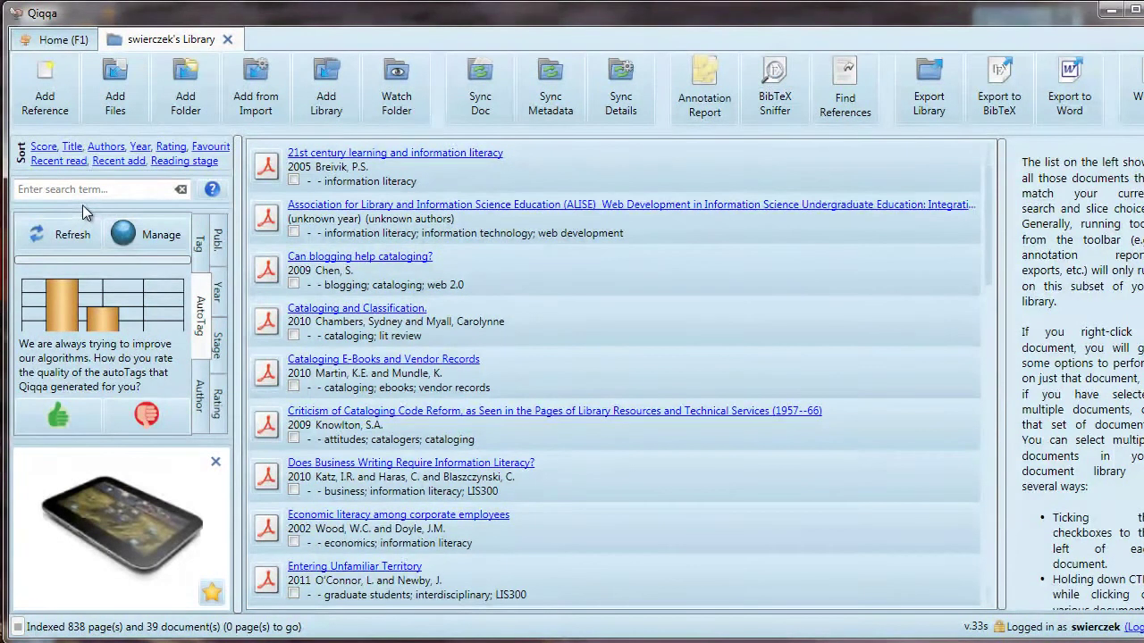
Step: Filter the library by the 'interdisciplinary' tag, then remove that tag filter
left_click(201, 241)
scroll(178, 268, "down", 2)
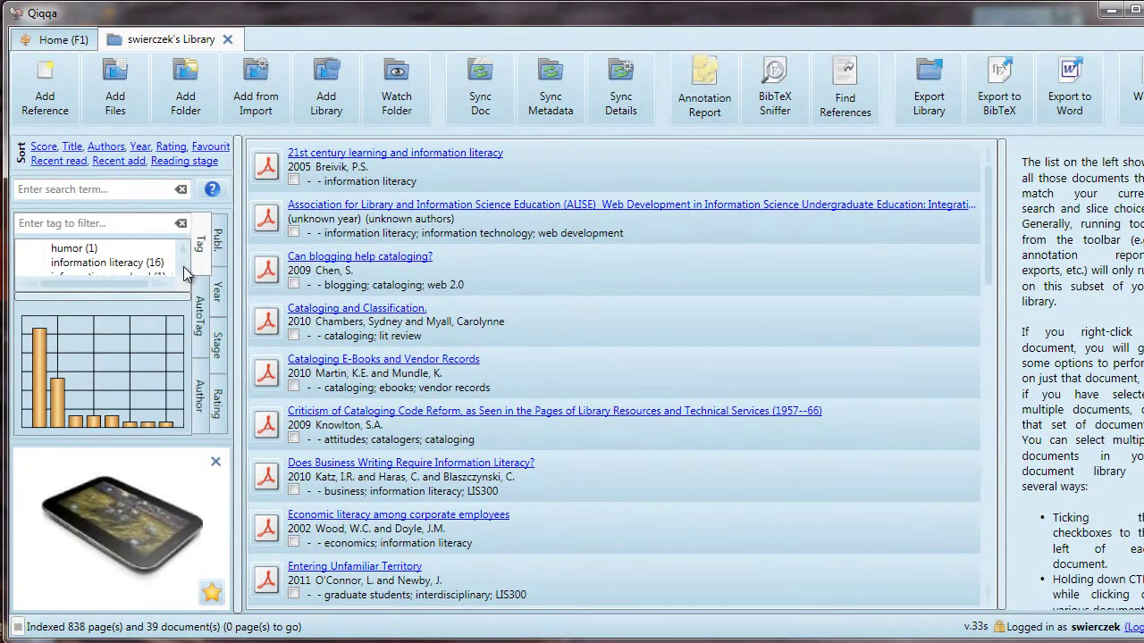
scroll(183, 272, "down", 2)
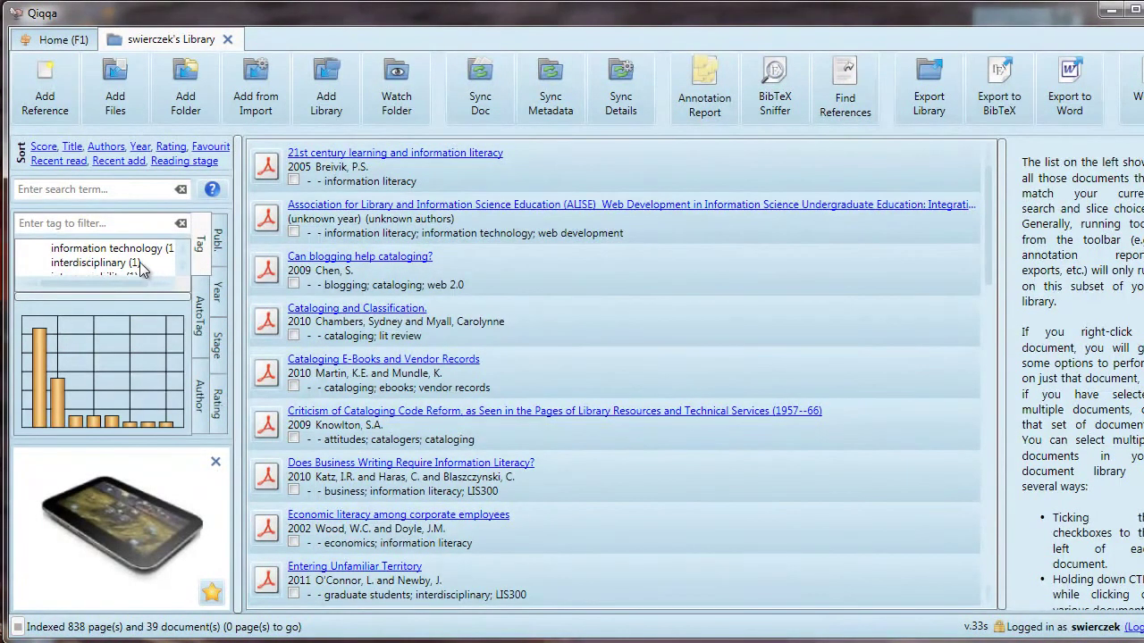
left_click(136, 265)
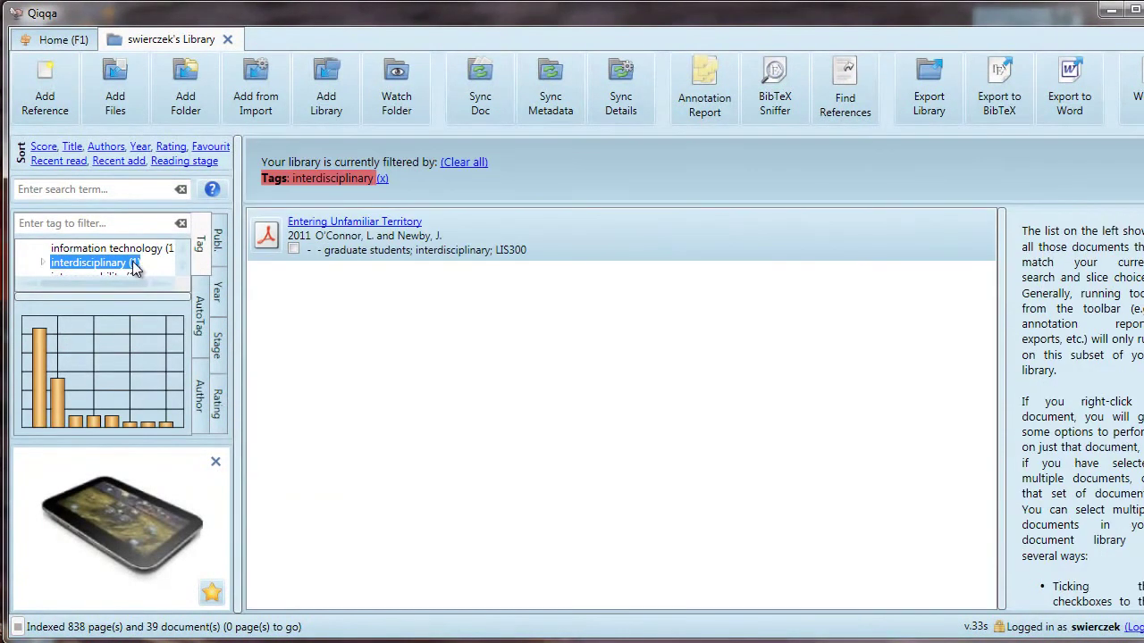
left_click(381, 179)
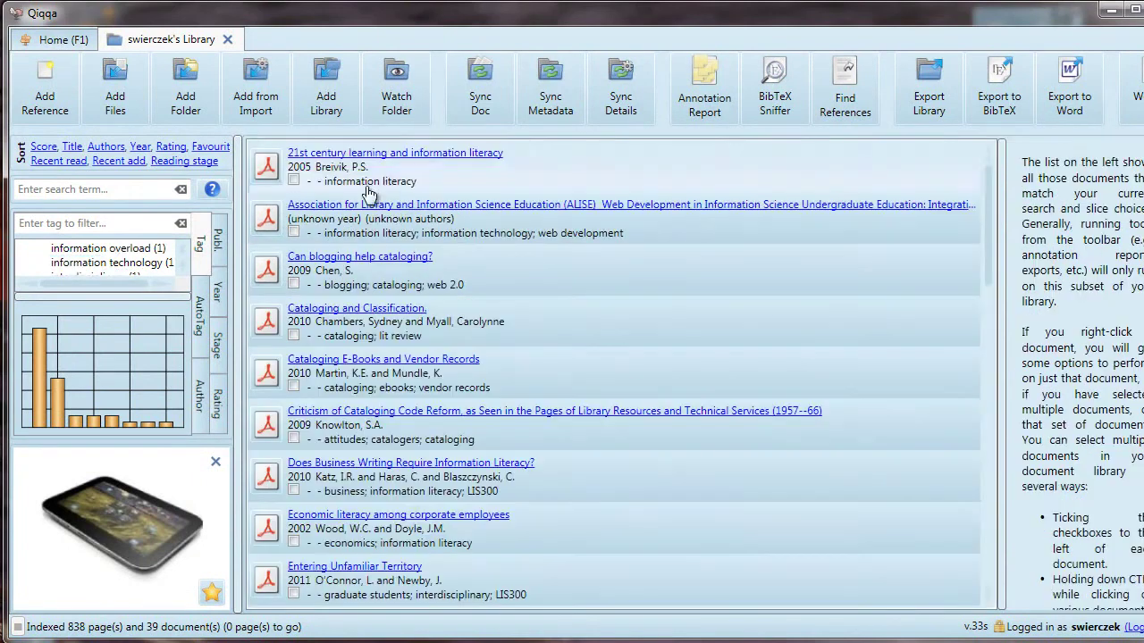
Step: Search the library for 'interdisciplinary', then clear the search
left_click(117, 192)
type("interdis")
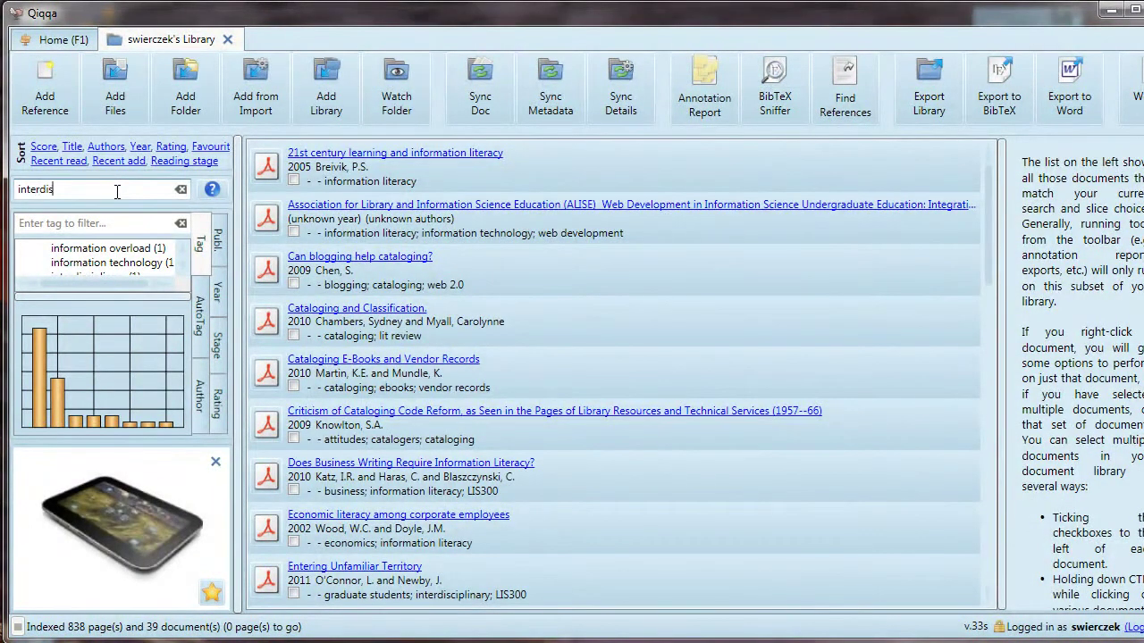
type("ciplinary")
key("Return")
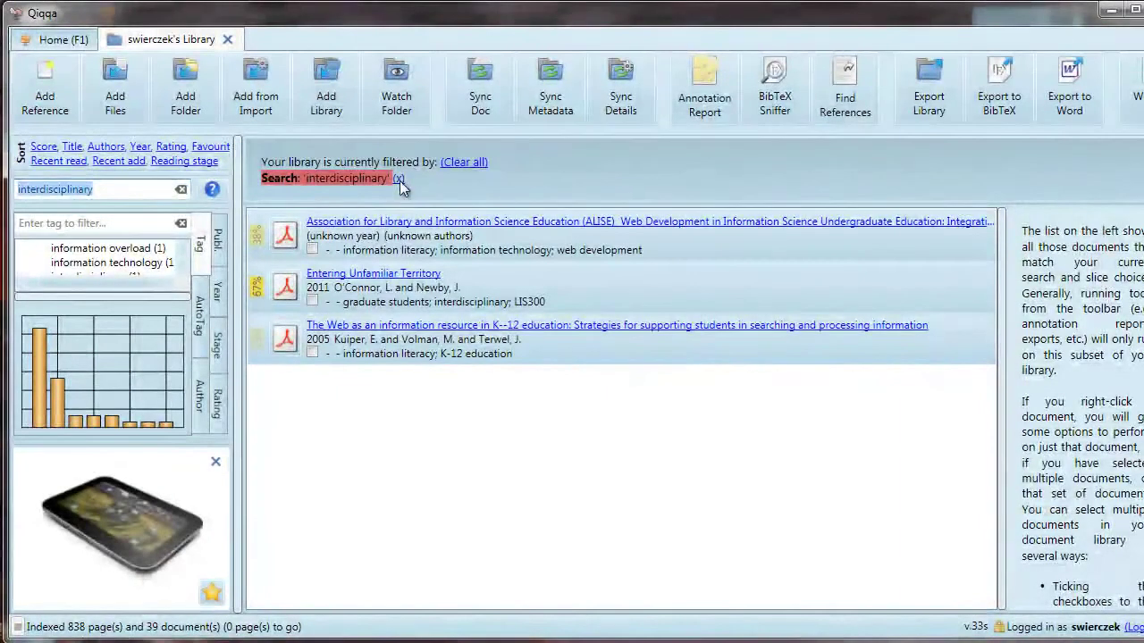
left_click(399, 179)
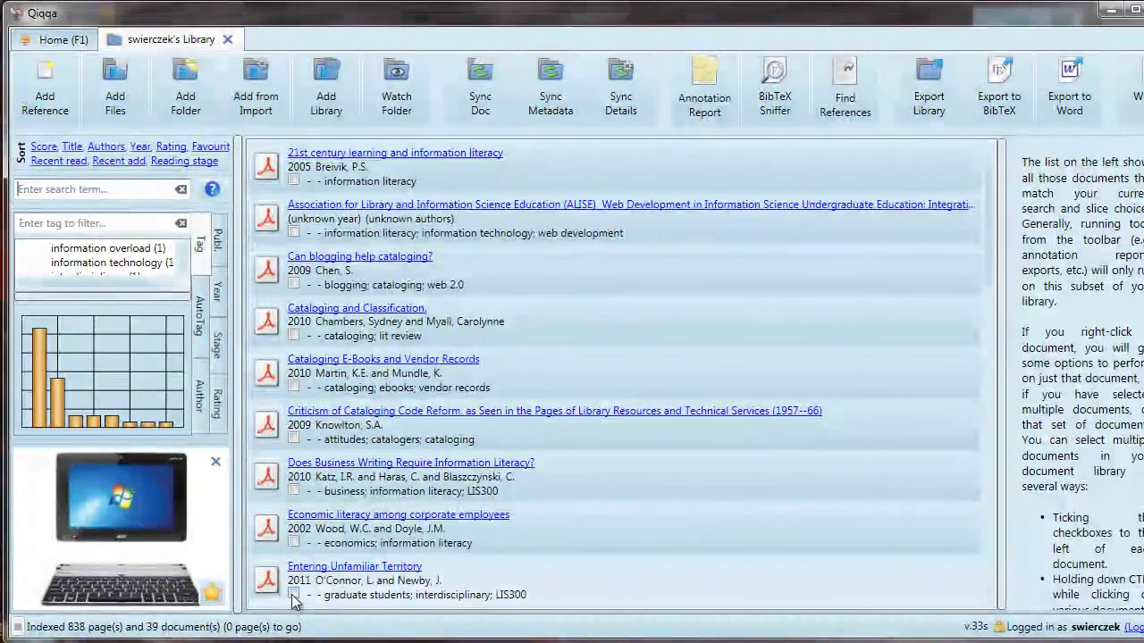
Step: Tick the Entering Unfamiliar Territory document and open the Annotation Report options
left_click(292, 595)
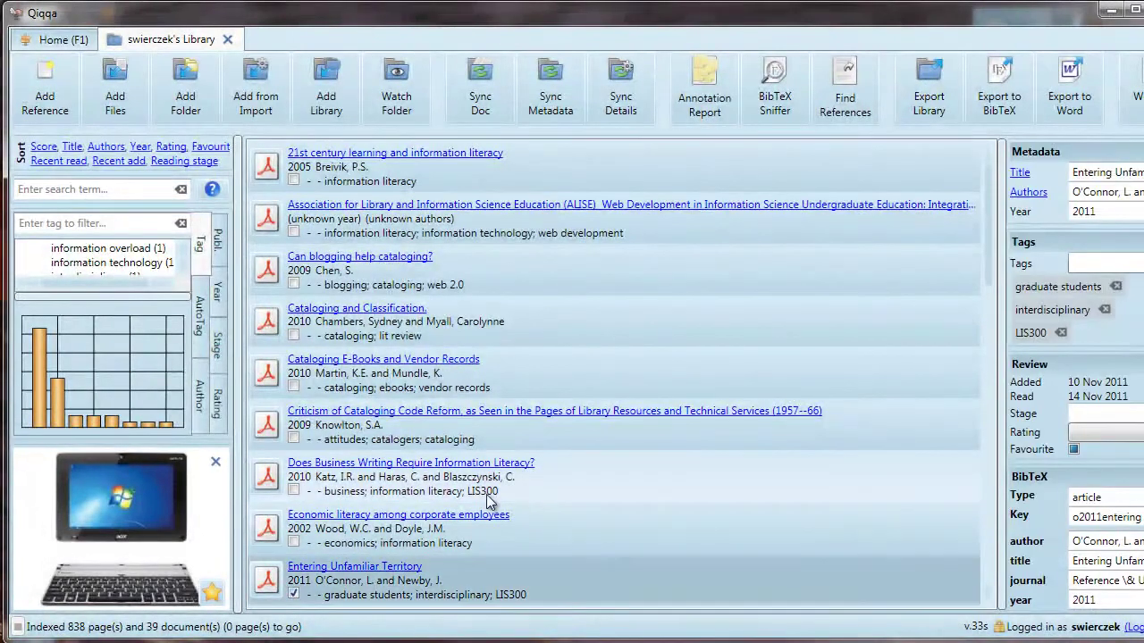
scroll(657, 498, "down", 2)
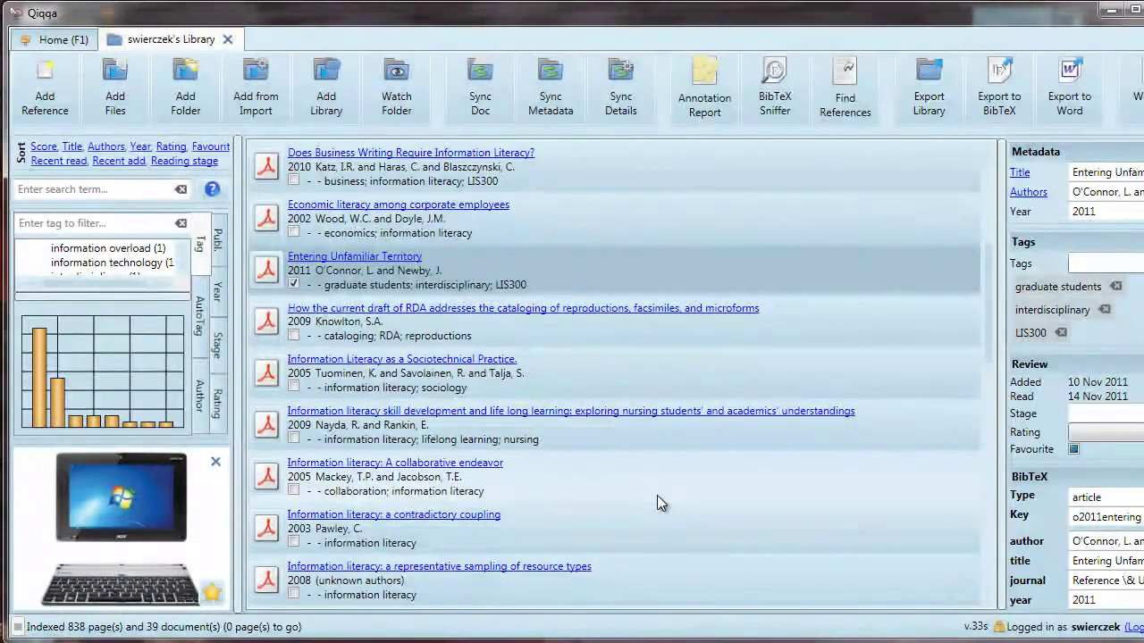
scroll(657, 495, "down", 3)
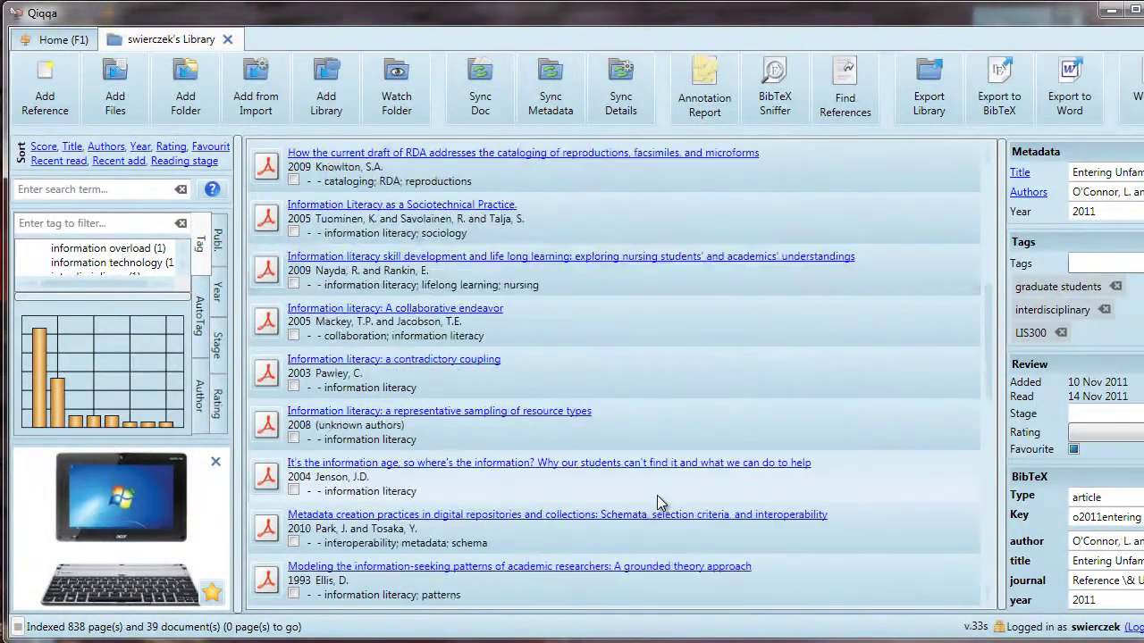
scroll(657, 495, "down", 1)
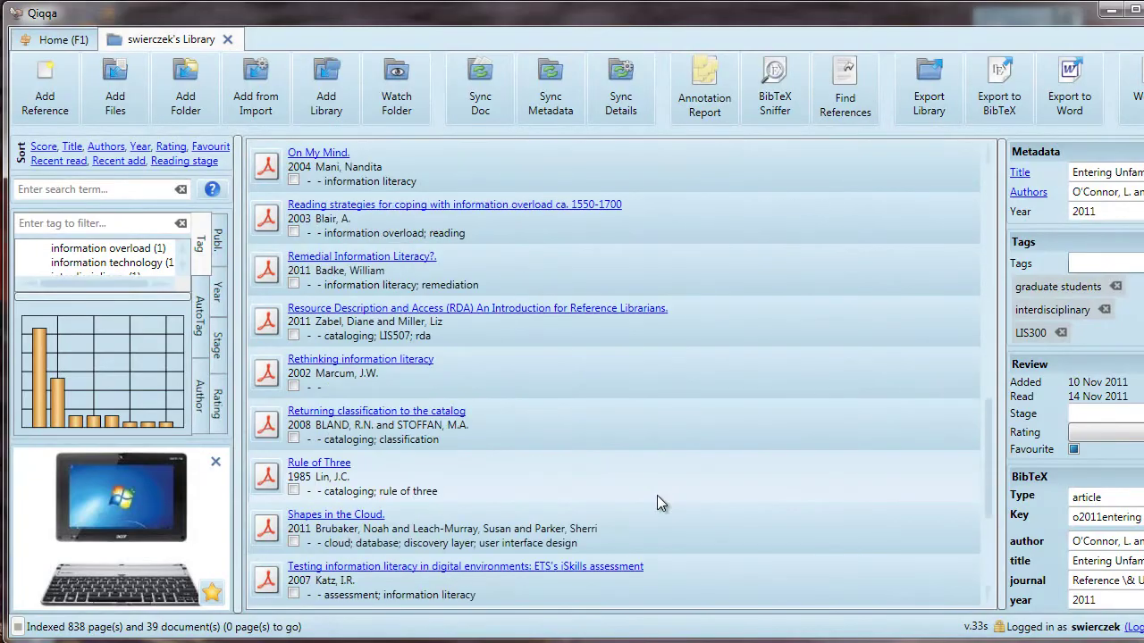
scroll(656, 495, "down", 1)
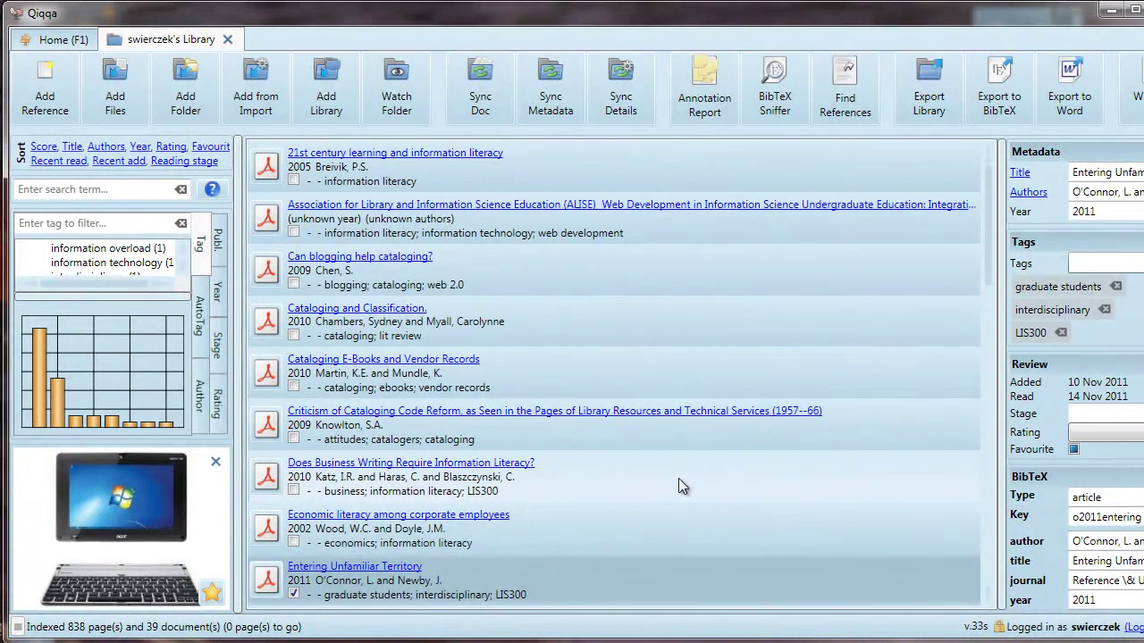
left_click(721, 89)
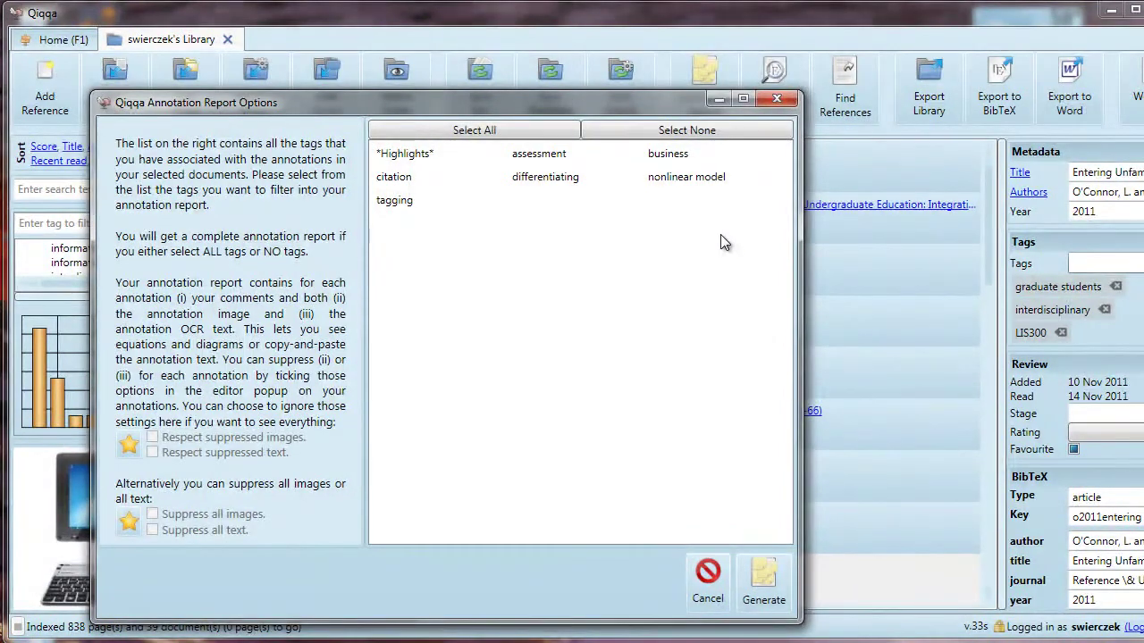
Step: Generate an annotation report with all tags selected, then scroll through and select its annotated passages
left_click(514, 131)
left_click(766, 597)
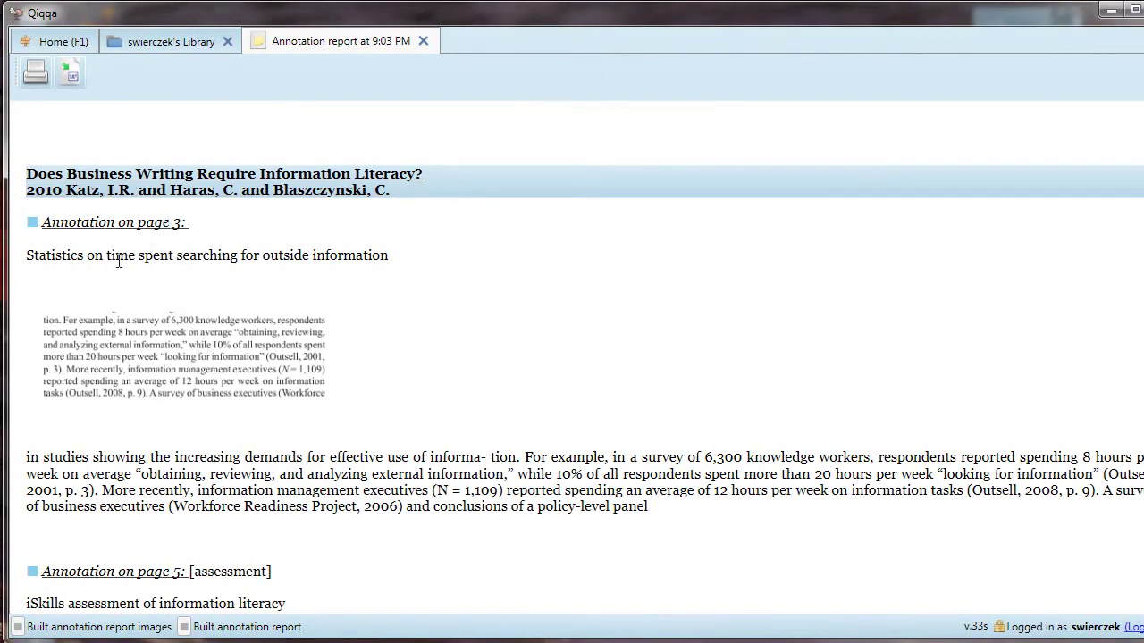
left_click_drag(23, 256, 434, 256)
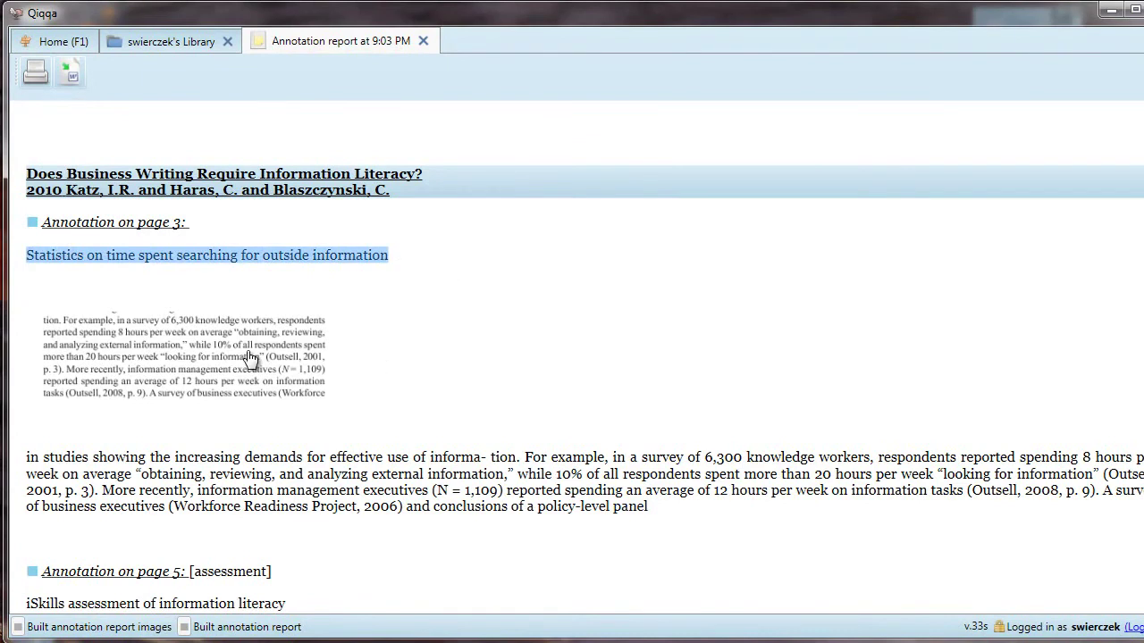
left_click(355, 488)
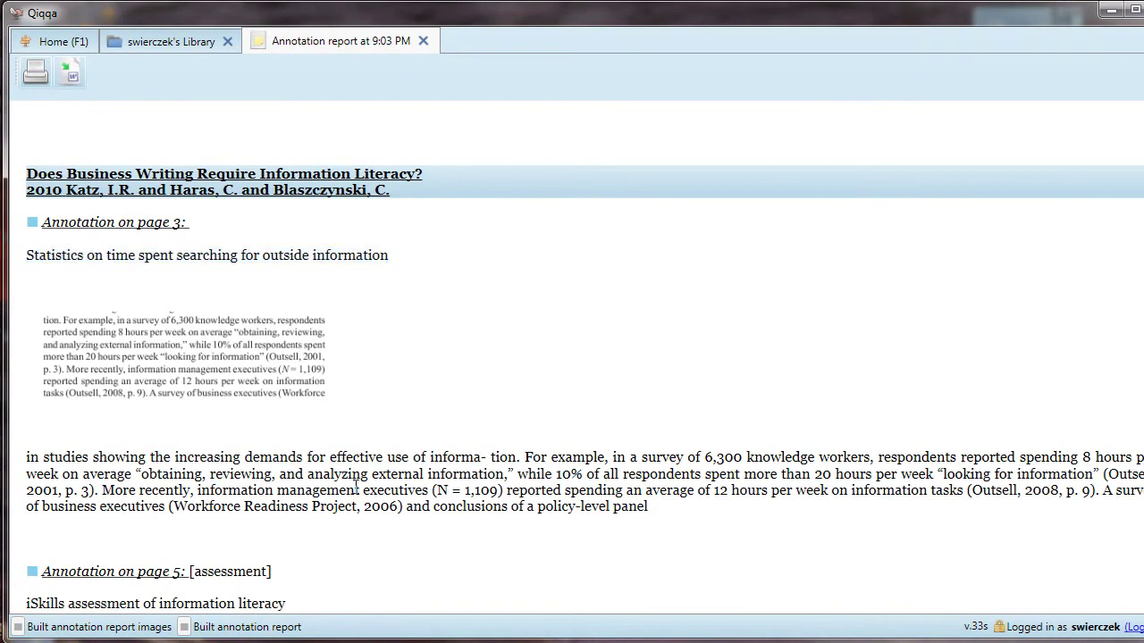
scroll(355, 487, "down", 1)
left_click_drag(661, 449, 9, 400)
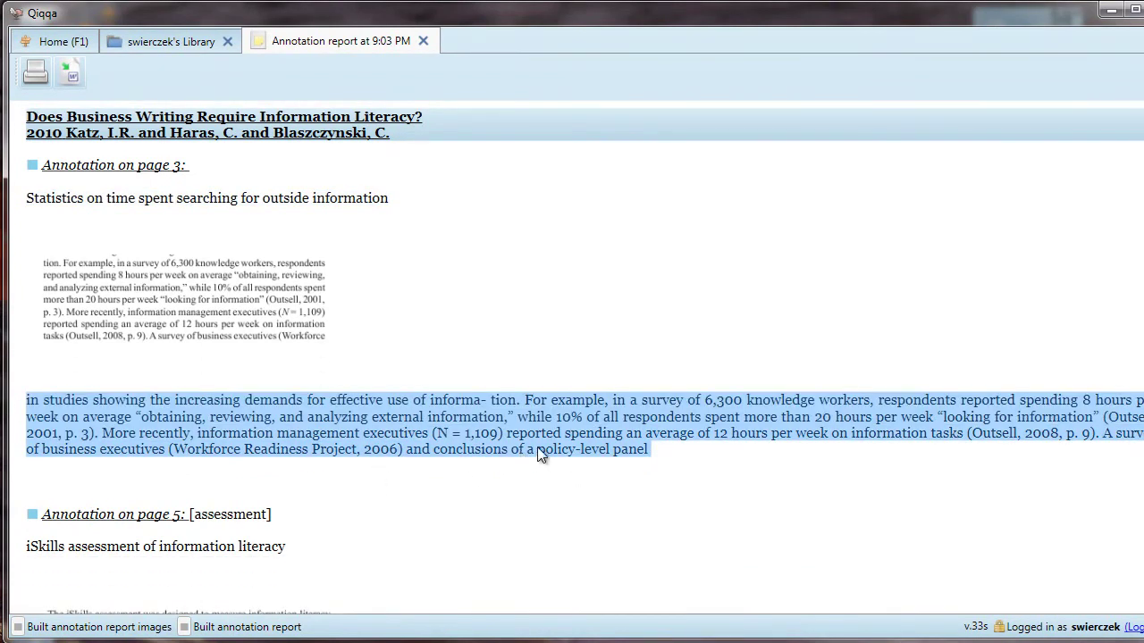
left_click(670, 474)
scroll(748, 444, "down", 2)
scroll(1034, 337, "down", 1)
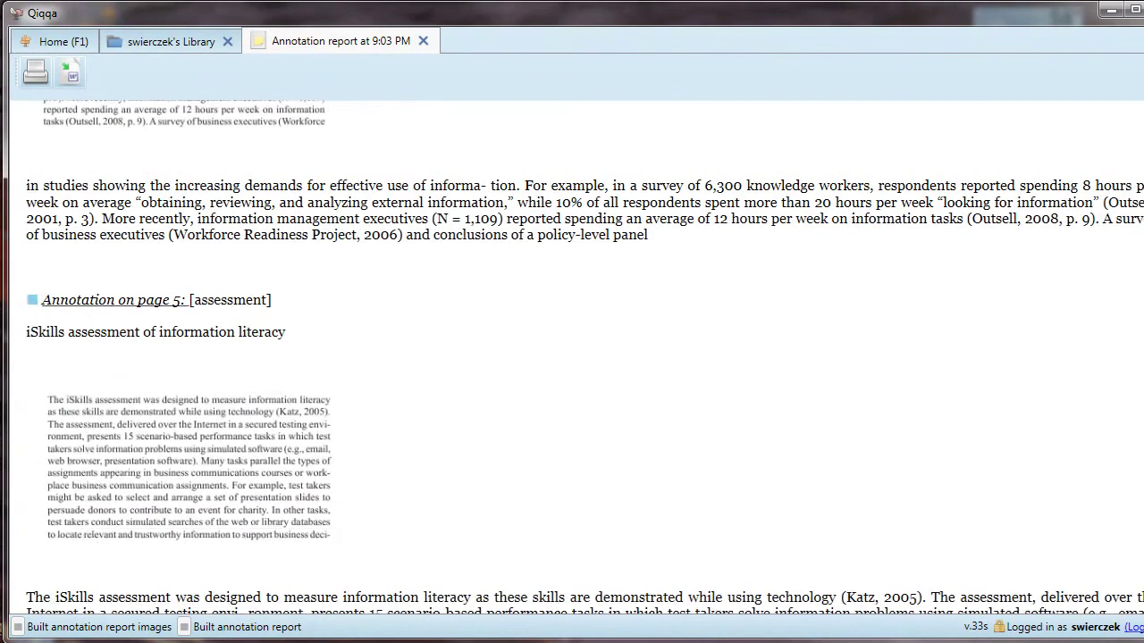
scroll(572, 358, "down", 15)
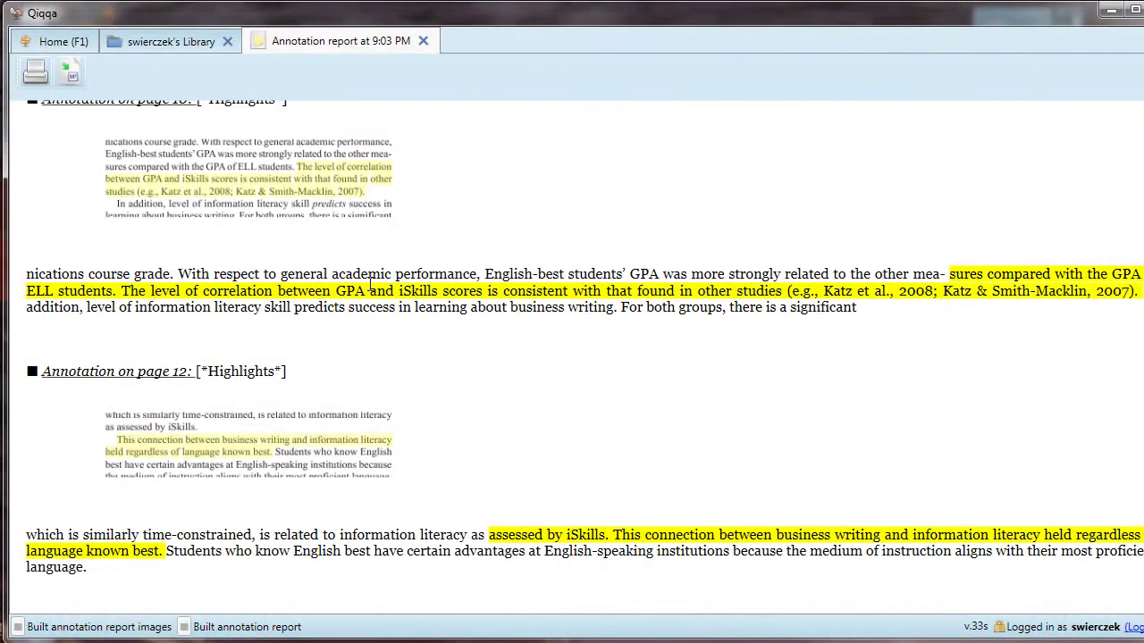
Step: Open the source PDF at the page 12 annotation from the report
left_click(264, 449)
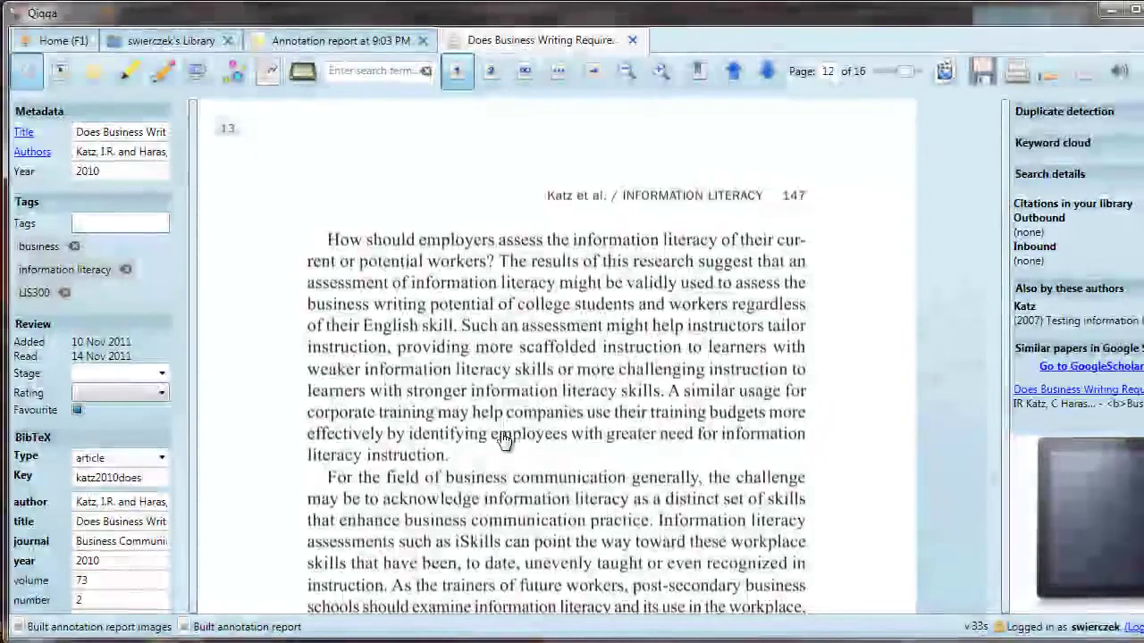
scroll(505, 440, "down", 6)
scroll(511, 439, "up", 8)
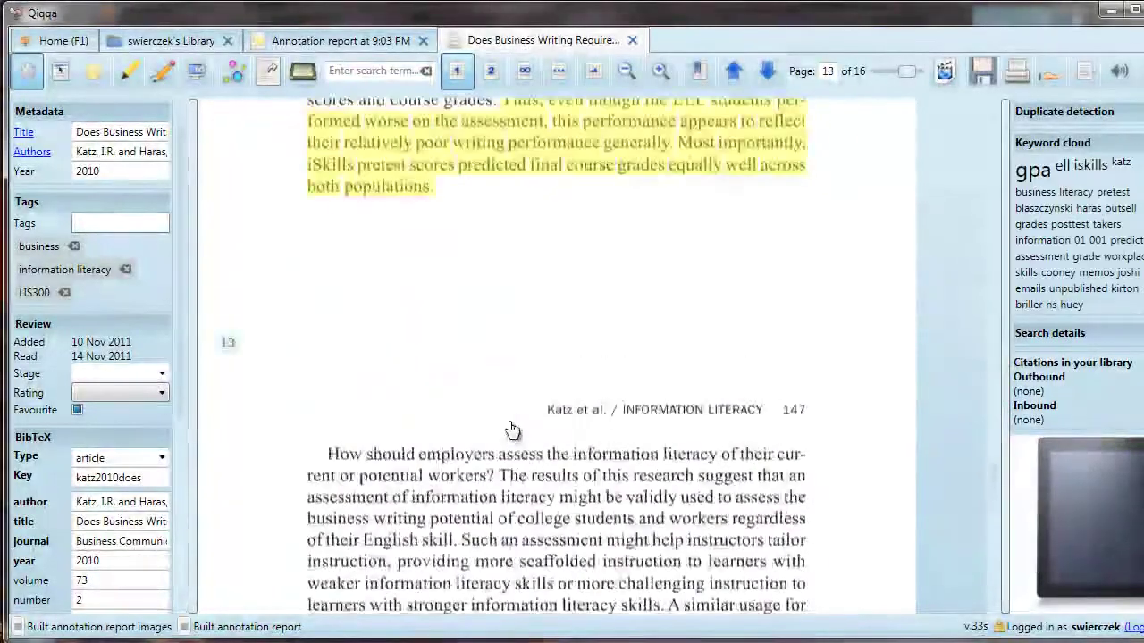
scroll(511, 430, "up", 5)
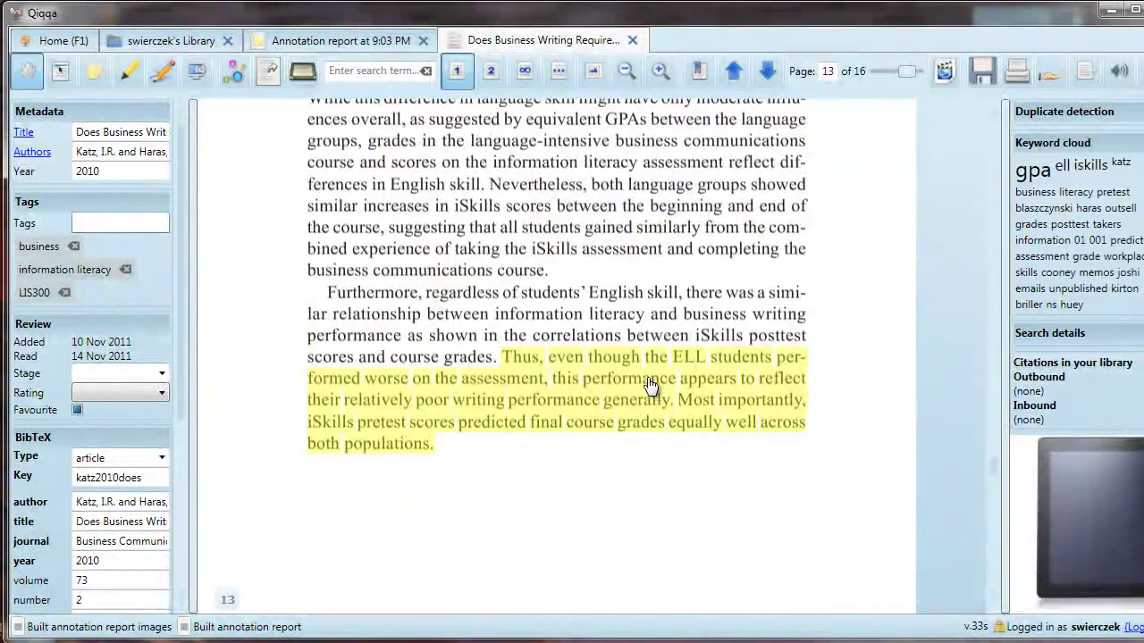
Step: Switch back to the annotation report tab and scroll down to the Entering Unfamiliar Territory entry
left_click(363, 43)
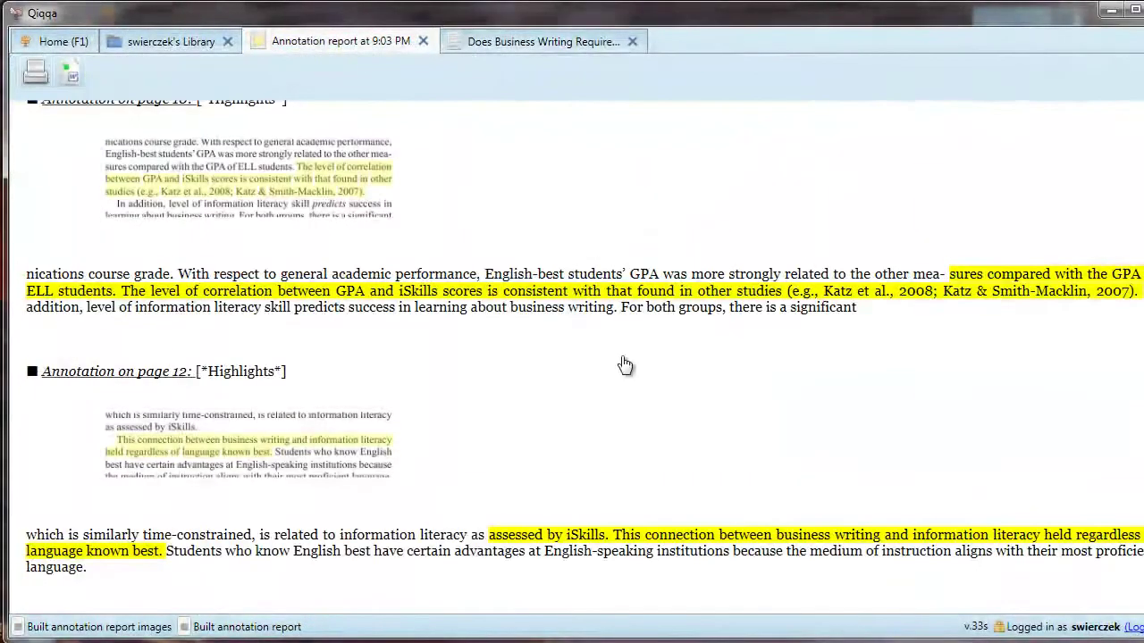
scroll(722, 426, "down", 4)
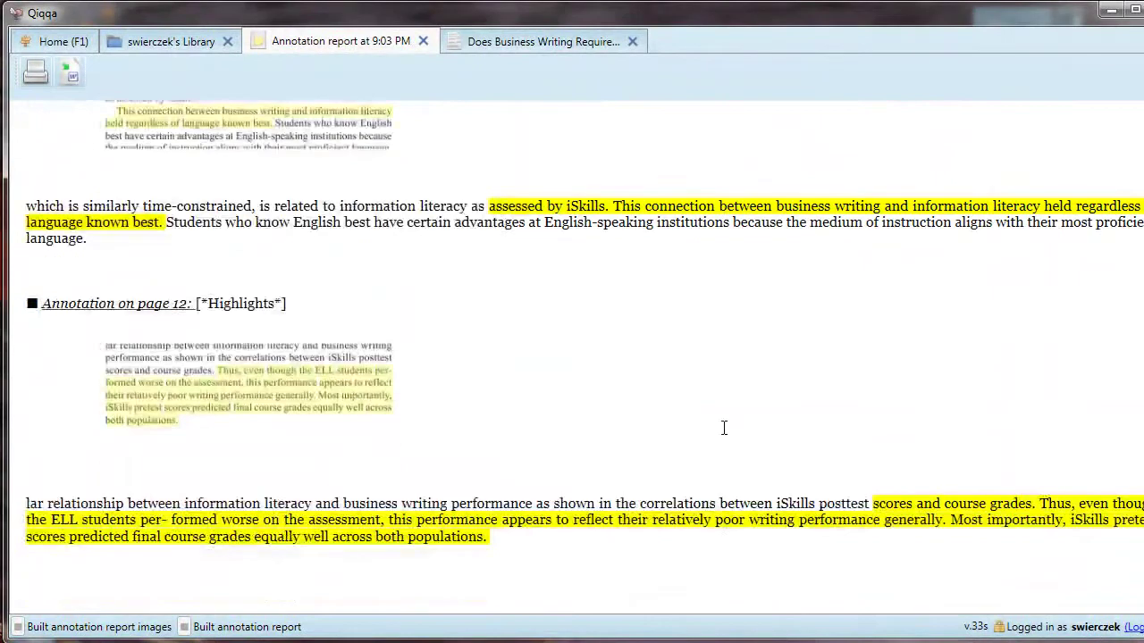
scroll(724, 429, "down", 5)
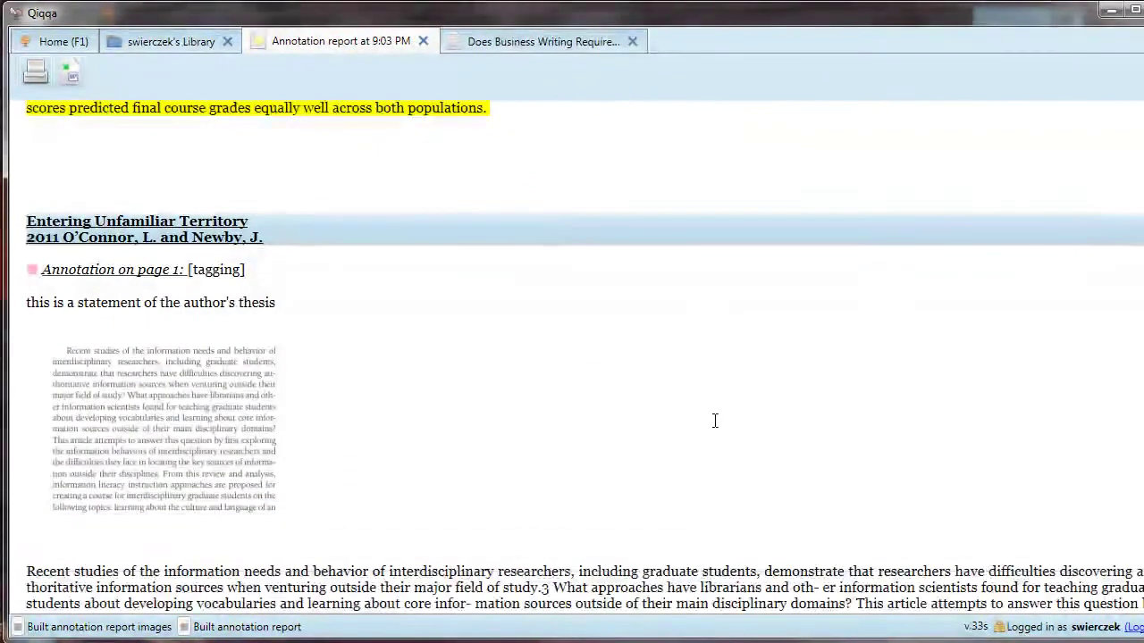
scroll(715, 421, "down", 1)
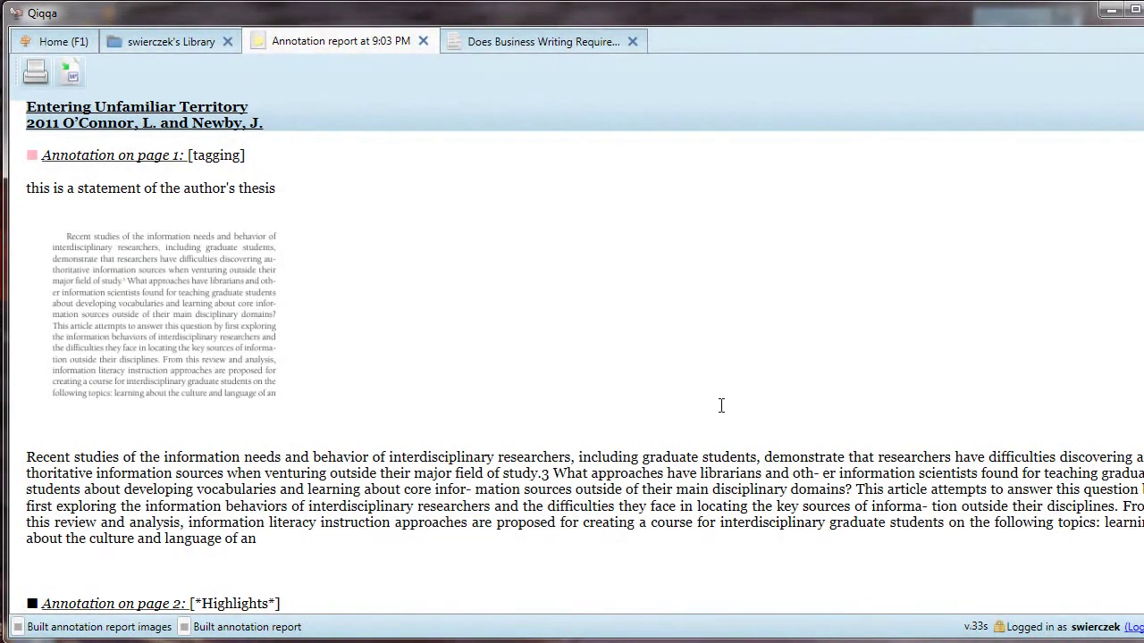
Step: Export the annotation report to a Word document
left_click(70, 69)
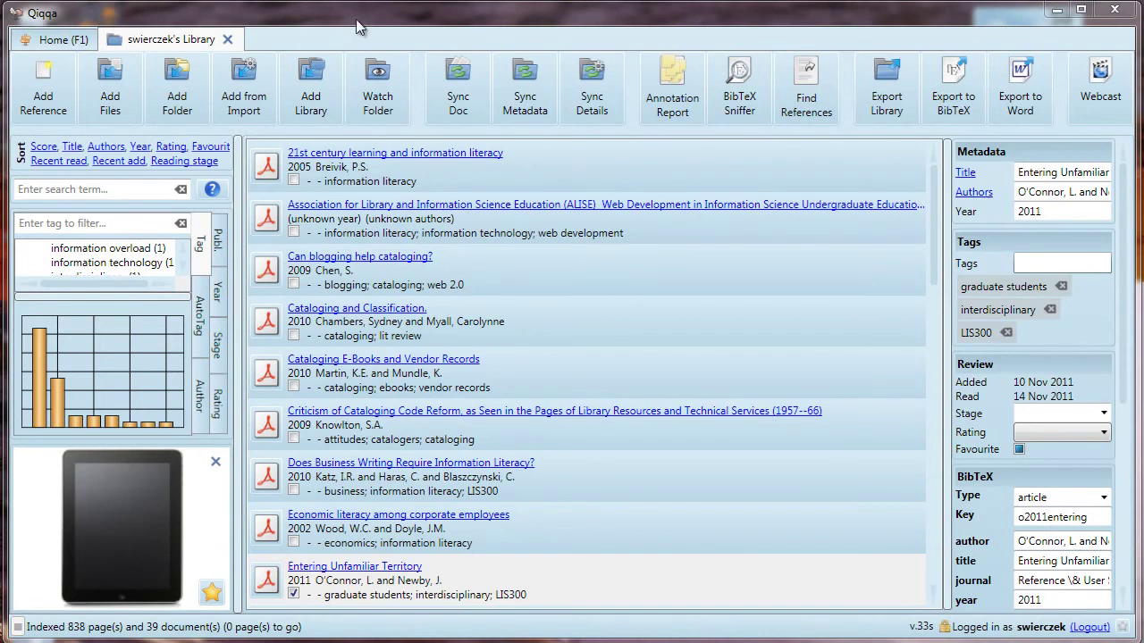
Step: Go to the Home page and run Sync Doc to sync the library with its web library
left_click(62, 45)
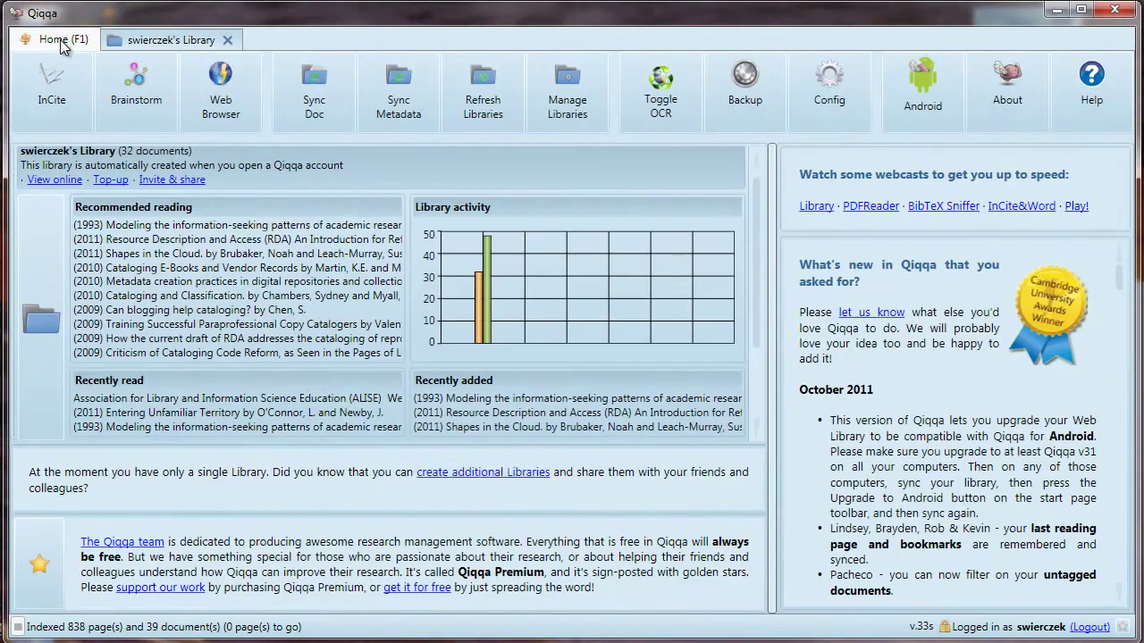
left_click(112, 180)
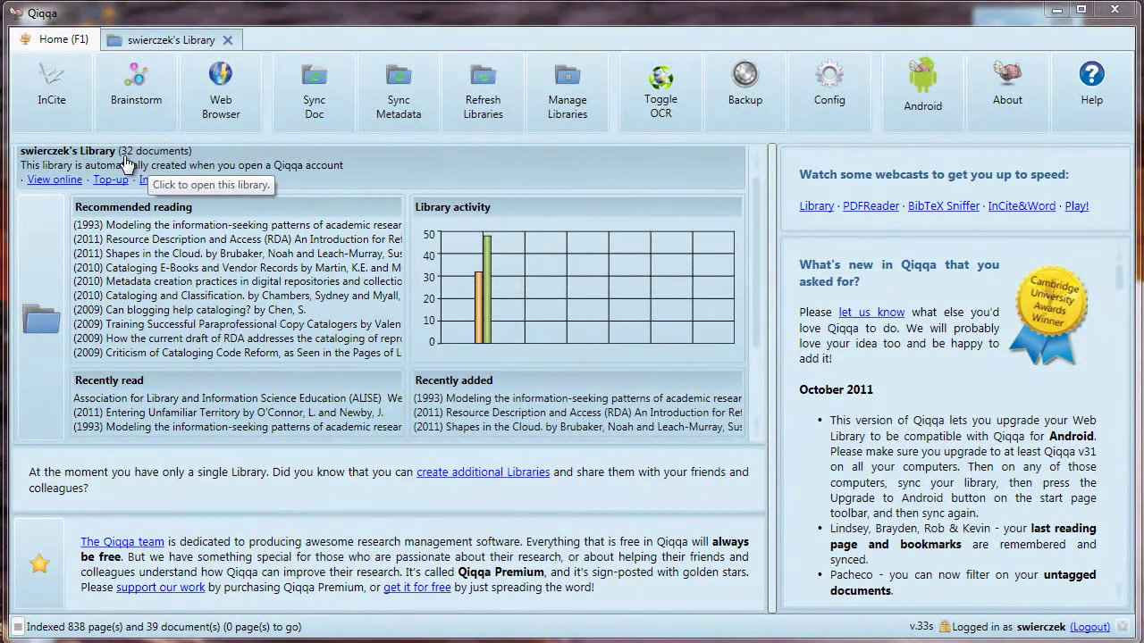
left_click(315, 105)
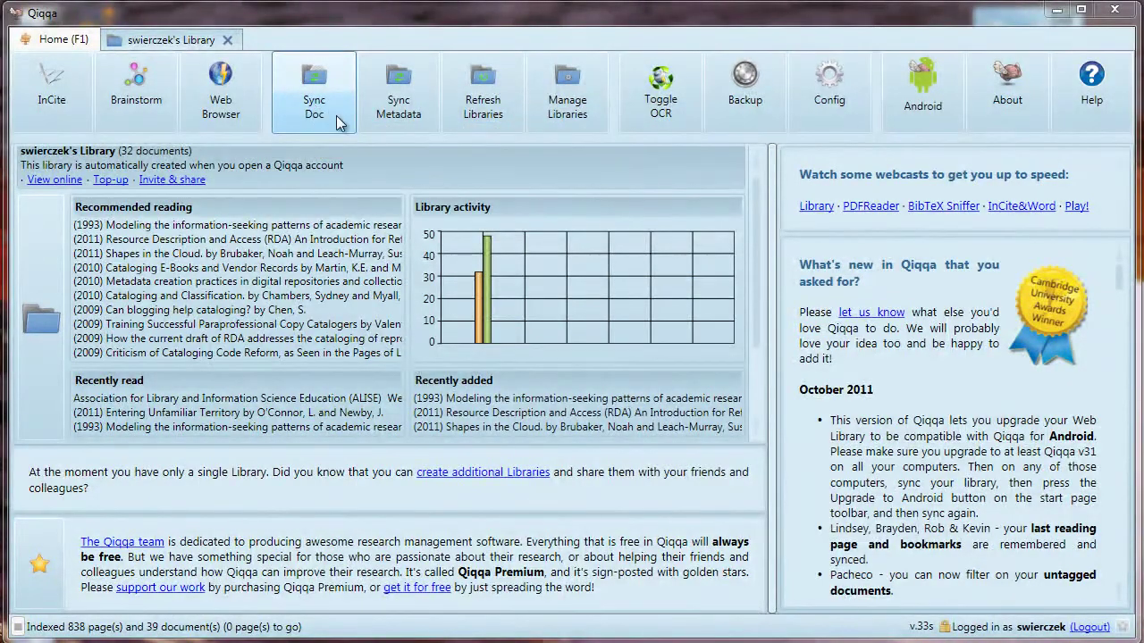
left_click(79, 41)
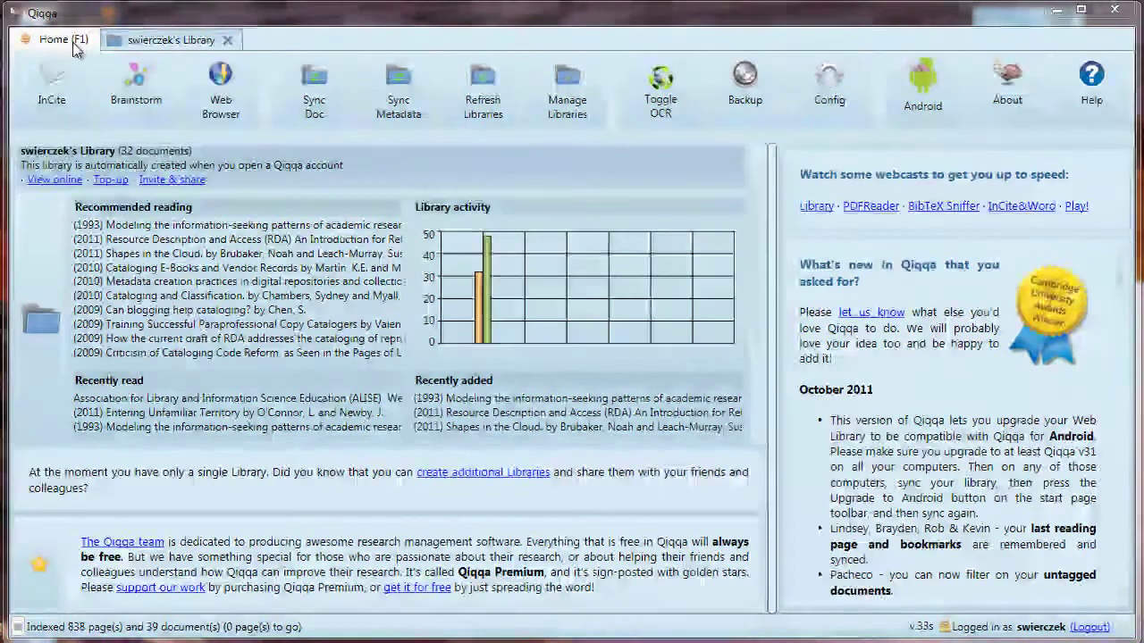
Step: View the library on the Qiqqa website and open its storage top-up page via Libraries
left_click(43, 180)
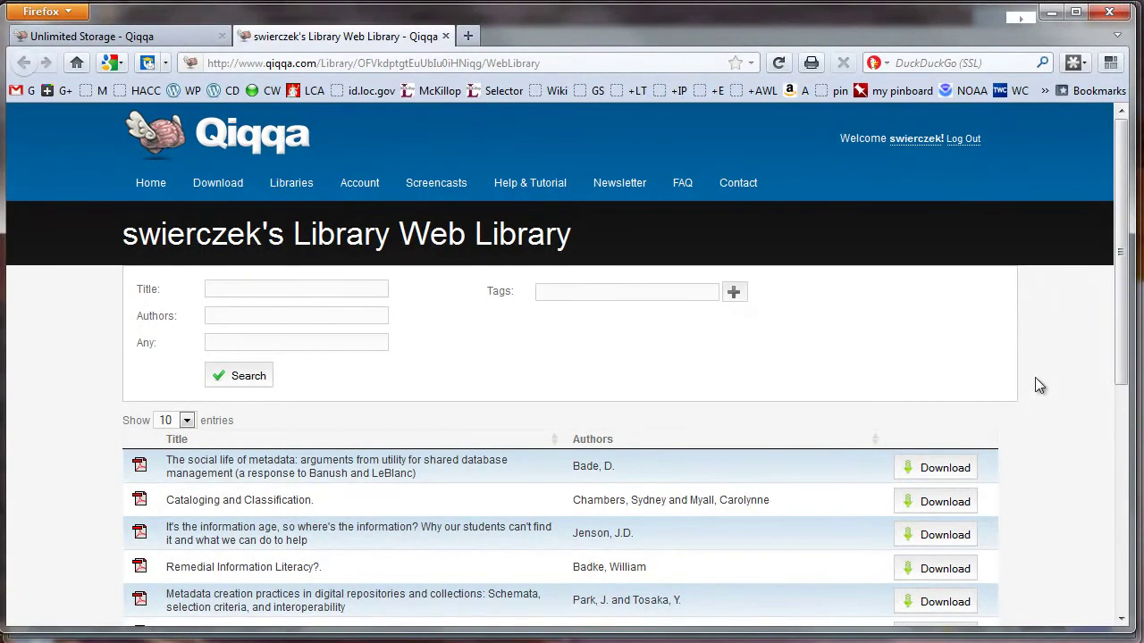
scroll(1035, 377, "down", 2)
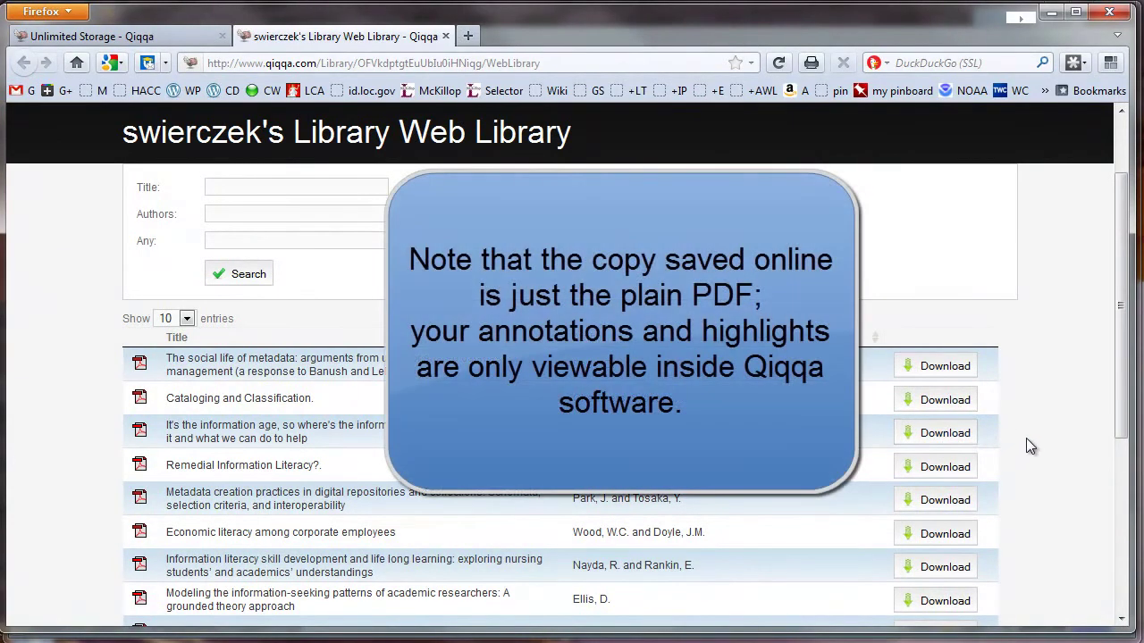
scroll(1032, 440, "up", 2)
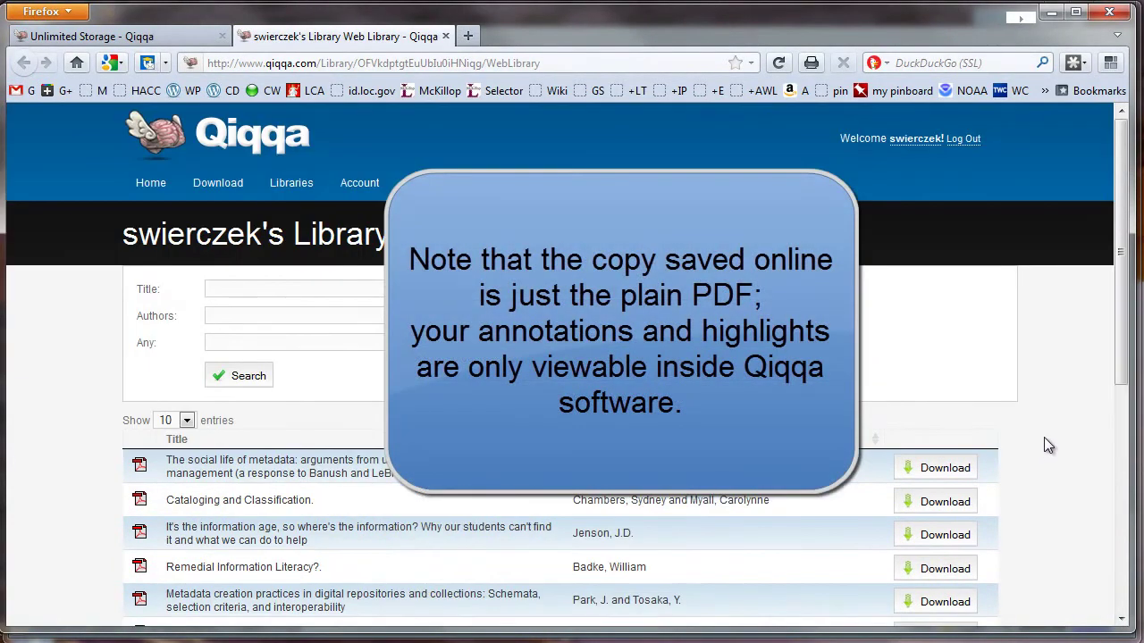
left_click(292, 186)
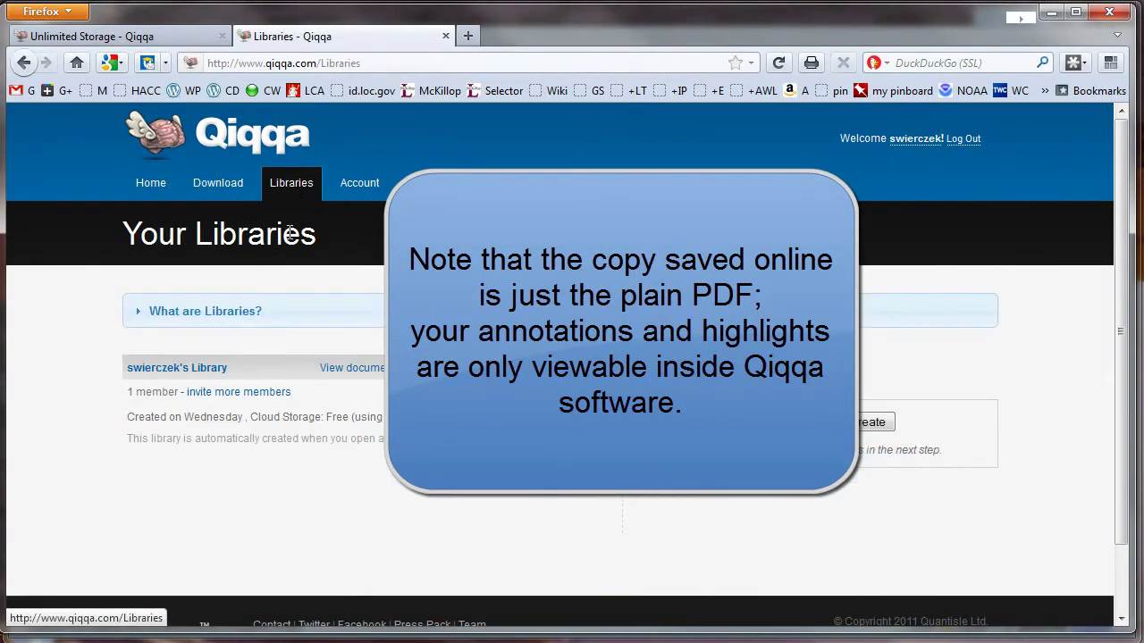
left_click(487, 416)
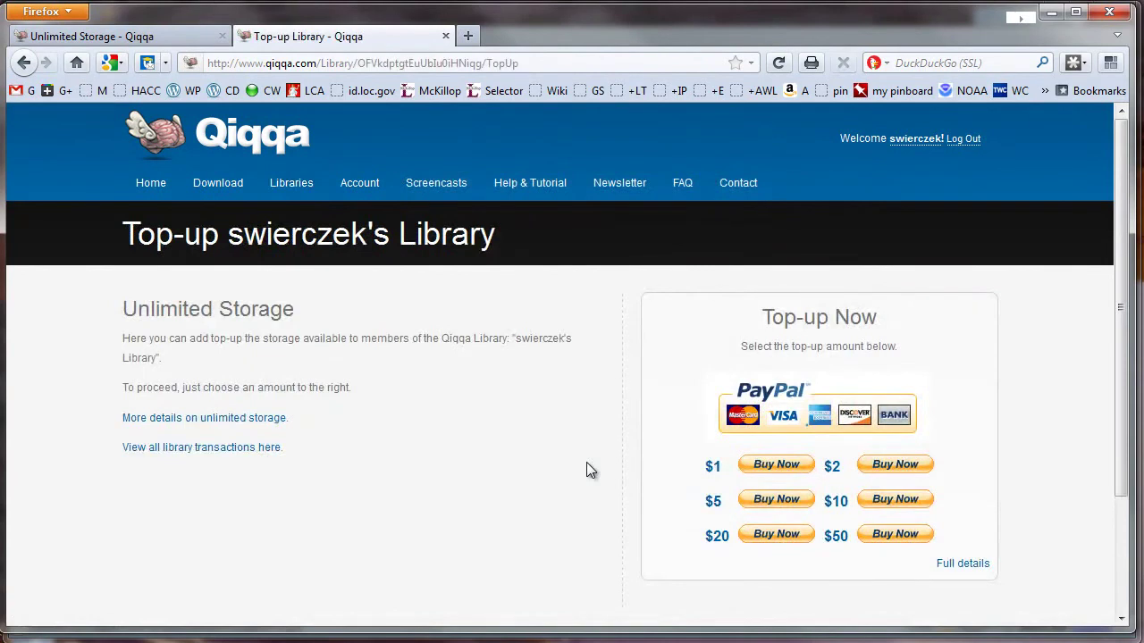
Step: Read the unlimited storage pricing, noting the $0.13 monthly cost, then go back to Qiqqa Home
left_click(237, 420)
scroll(488, 449, "down", 8)
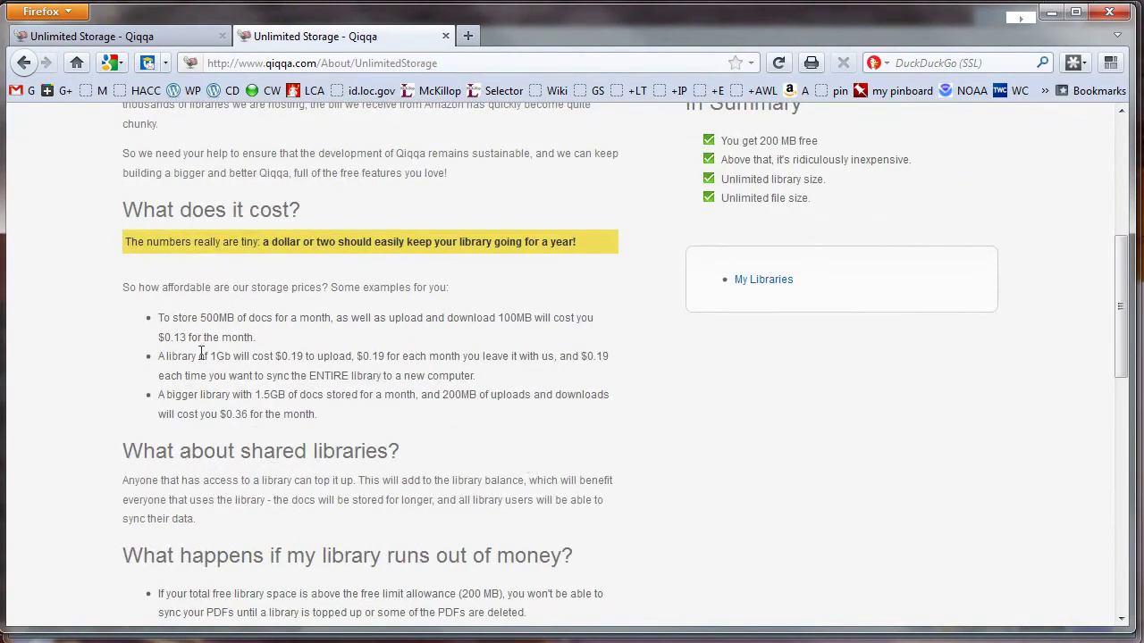
left_click_drag(188, 338, 141, 339)
left_click(673, 443)
scroll(674, 443, "up", 4)
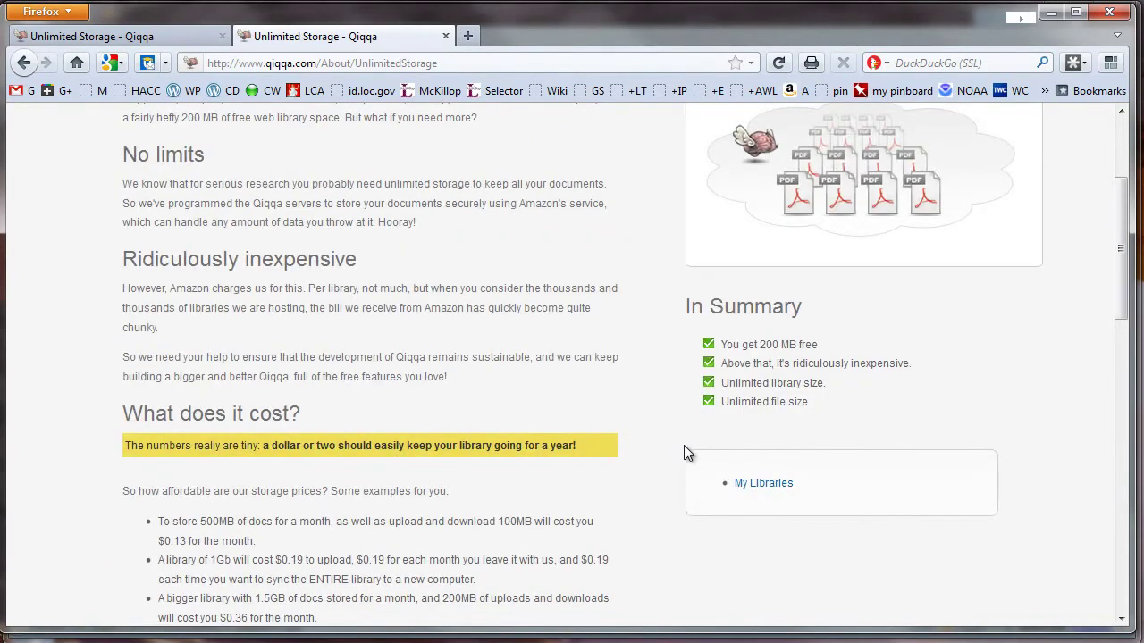
scroll(688, 454, "down", 2)
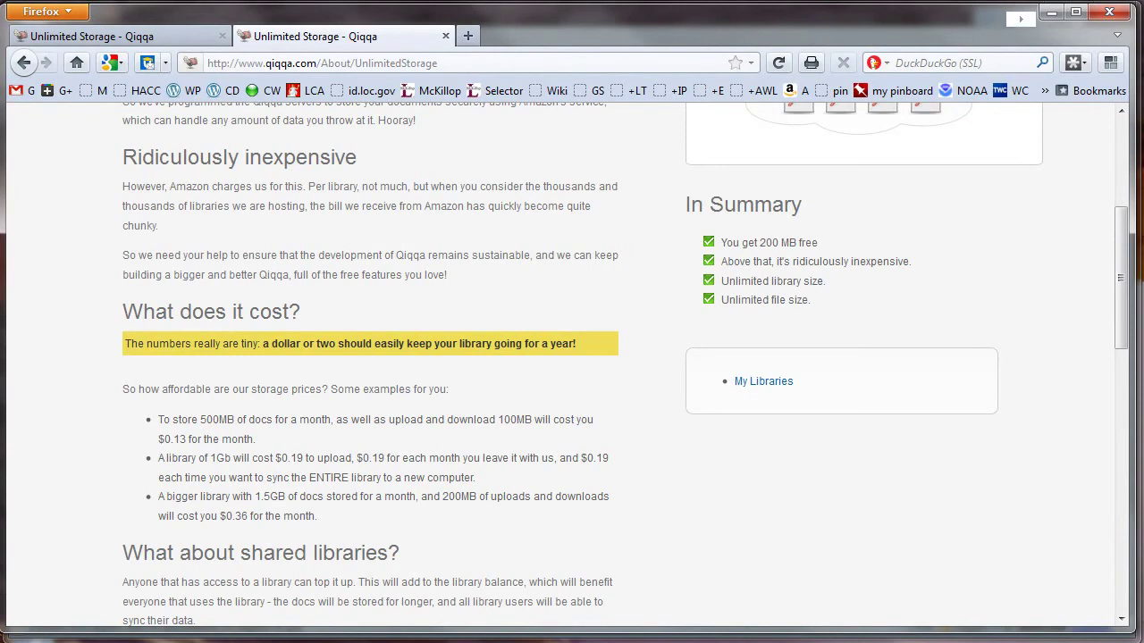
key("alt+Tab")
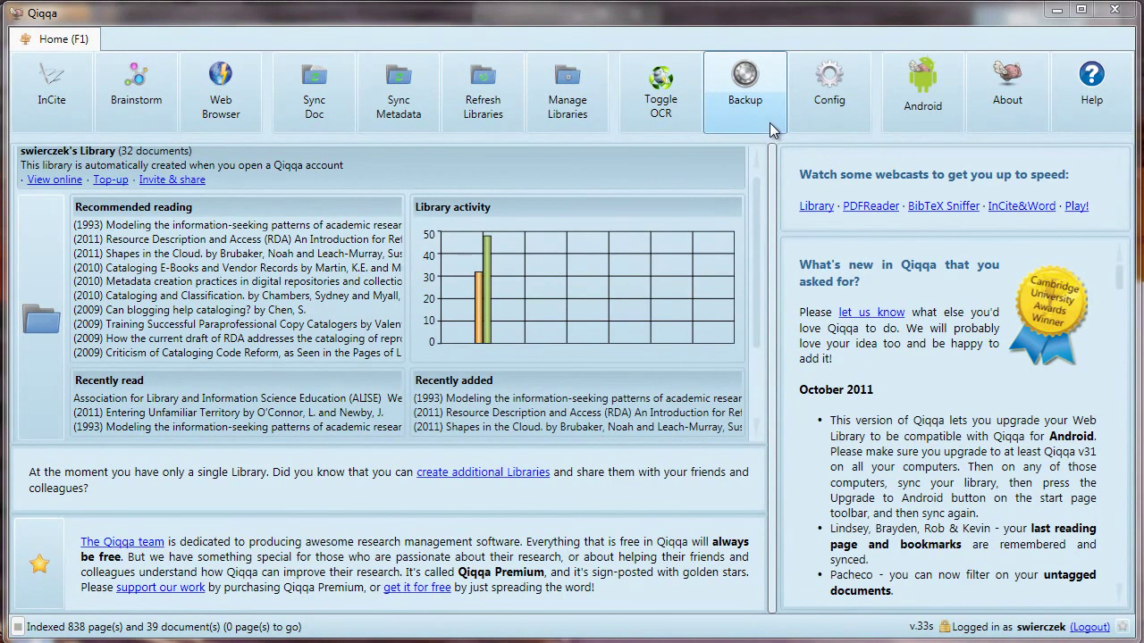
Step: Start a Qiqqa database backup, then cancel it and dismiss the warning
left_click(762, 107)
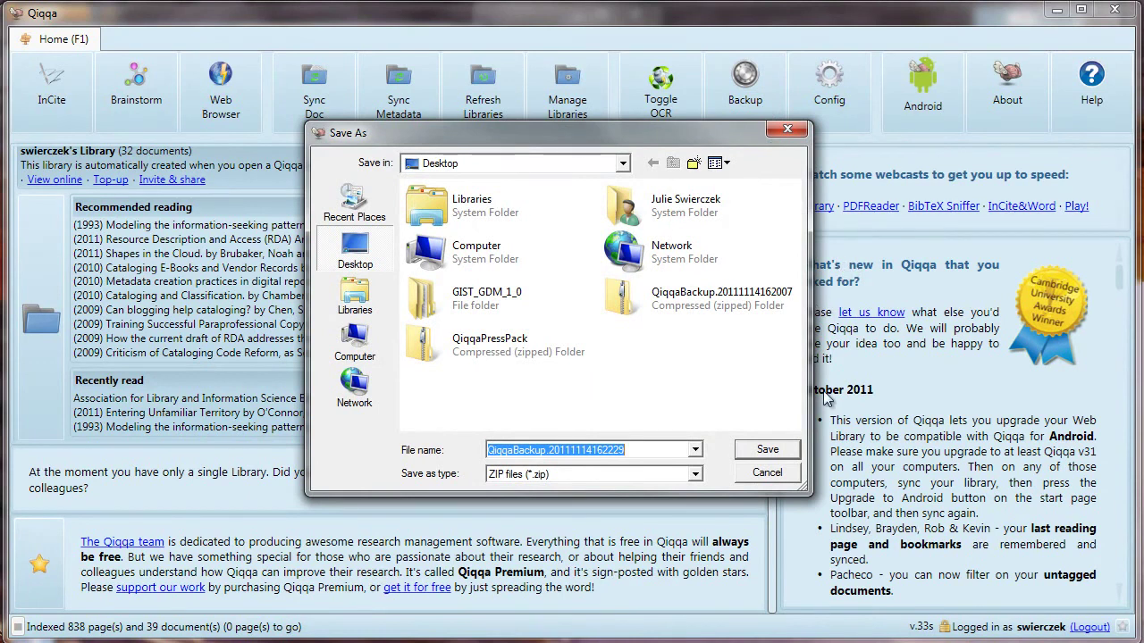
left_click(788, 479)
left_click(710, 515)
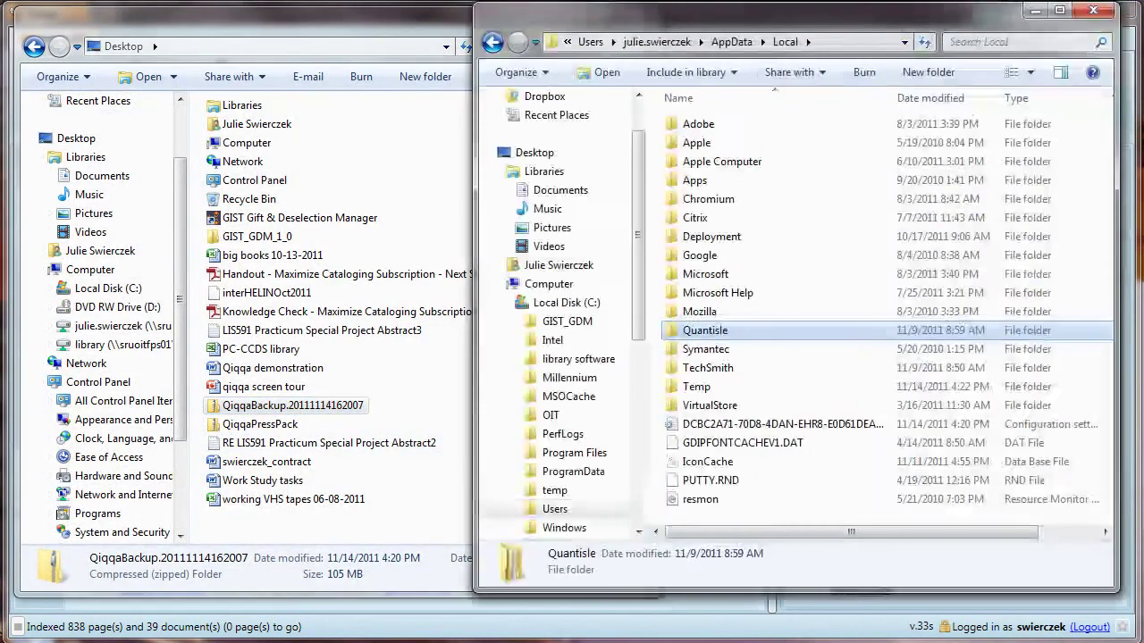
Step: Open the local Quantisle\Qiqqa data folder and the Qiqqa folder inside the backup zip
double_click(758, 330)
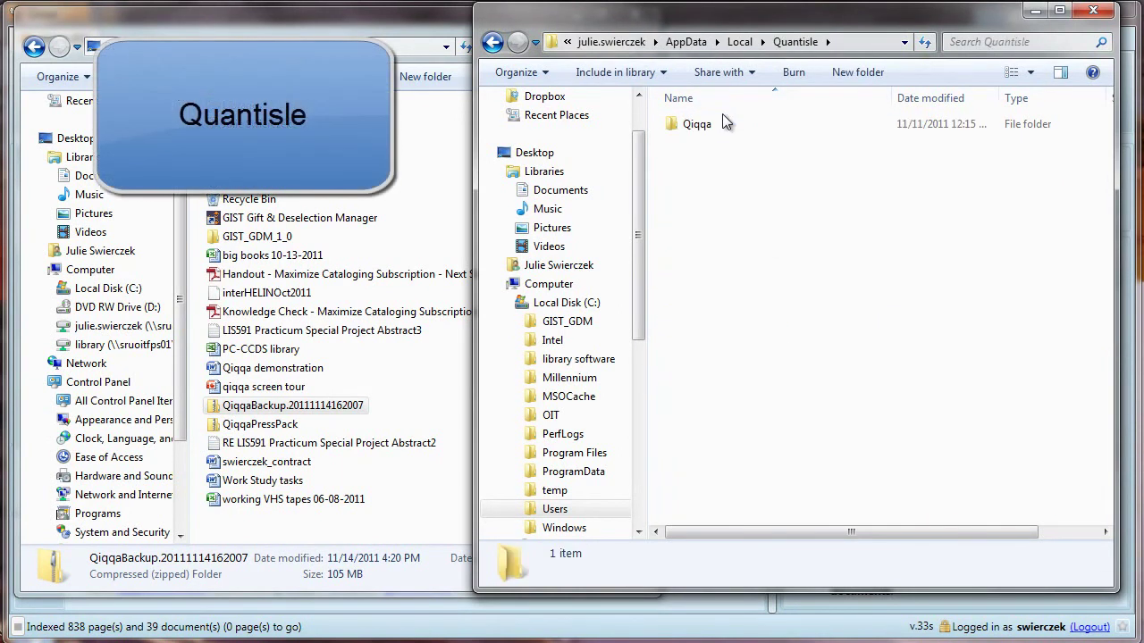
double_click(718, 123)
double_click(335, 406)
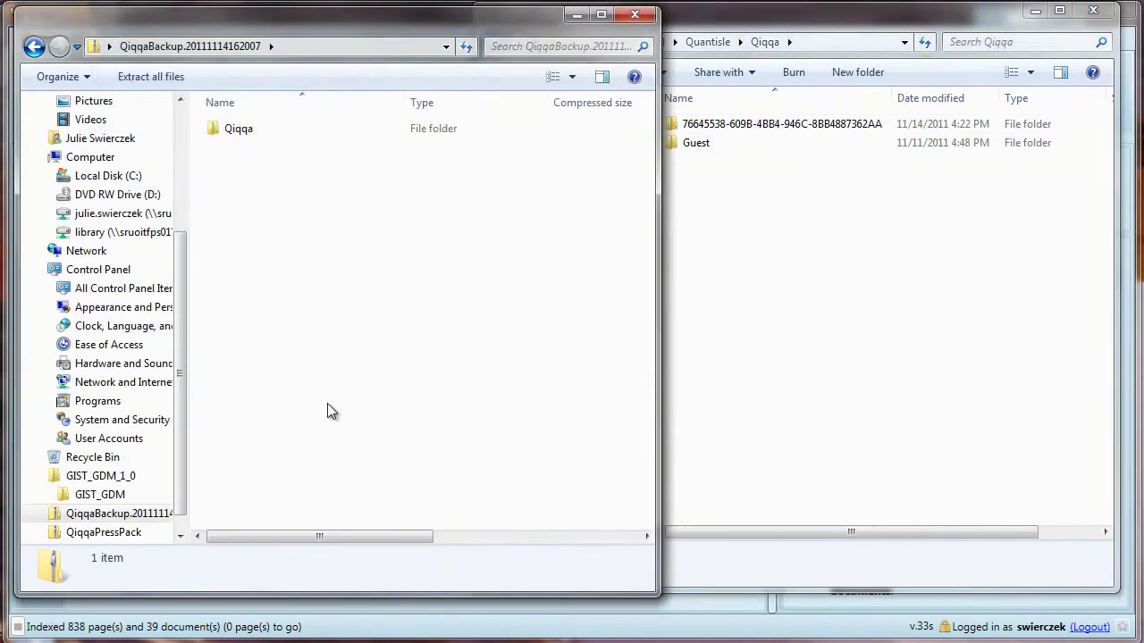
double_click(243, 130)
Step: Copy the ID-named library folder from the backup into the local Qiqqa data folder
left_click(286, 130)
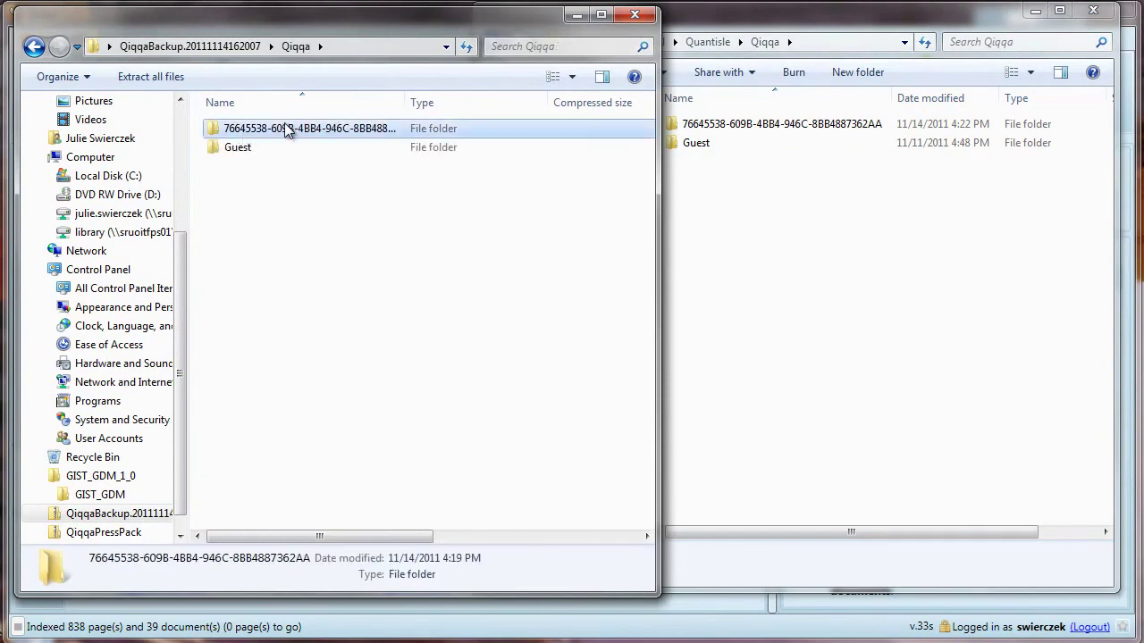
right_click(286, 130)
left_click(357, 203)
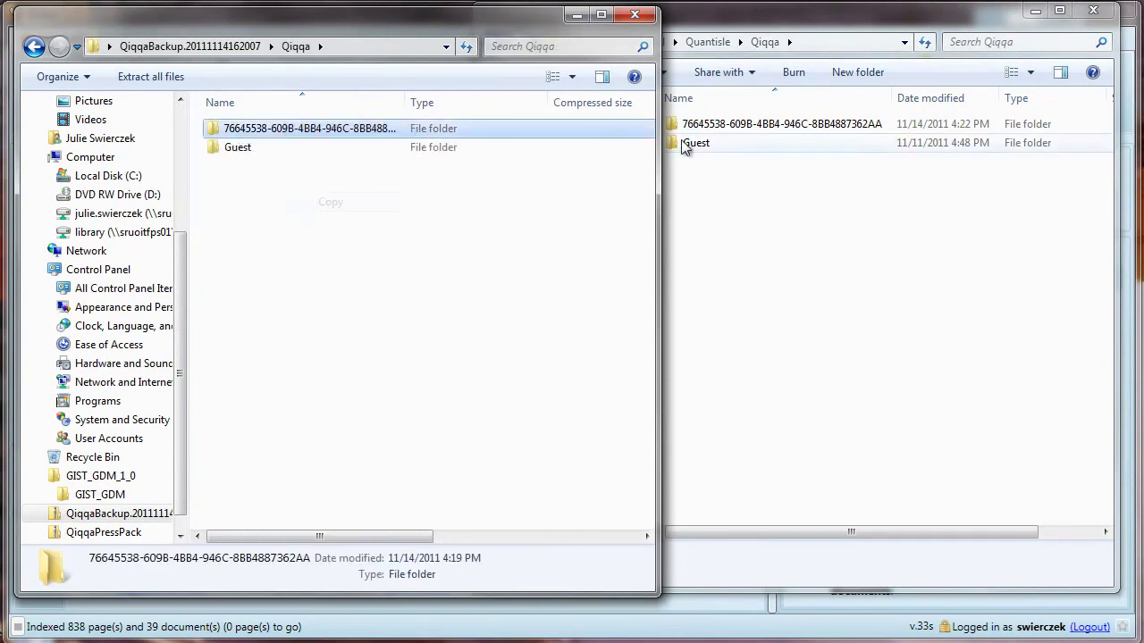
left_click(702, 125)
right_click(702, 128)
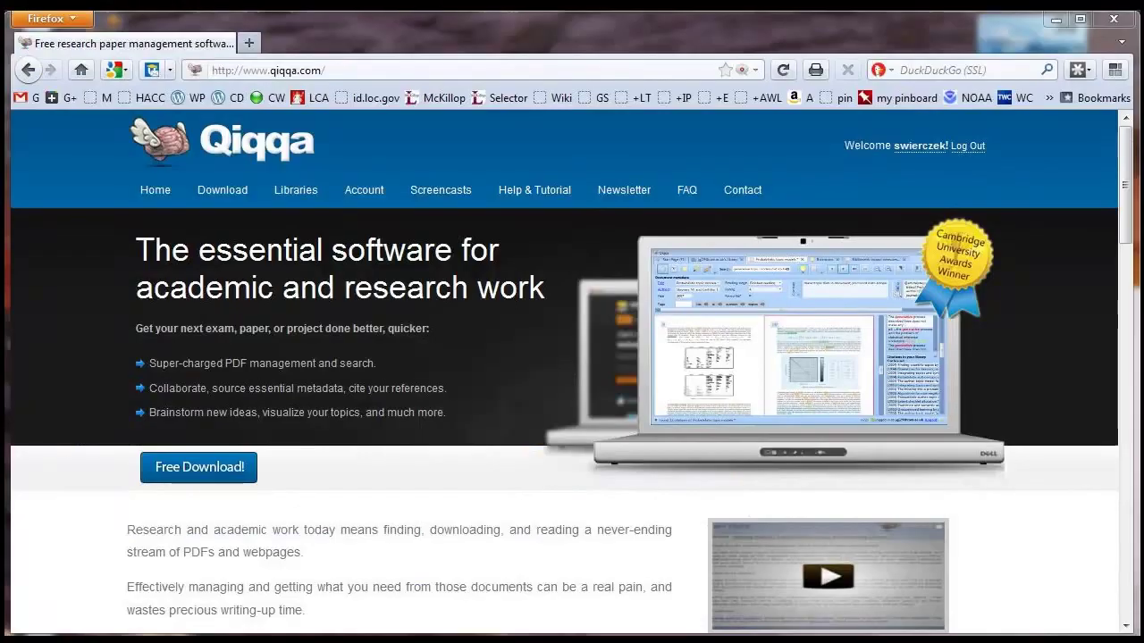